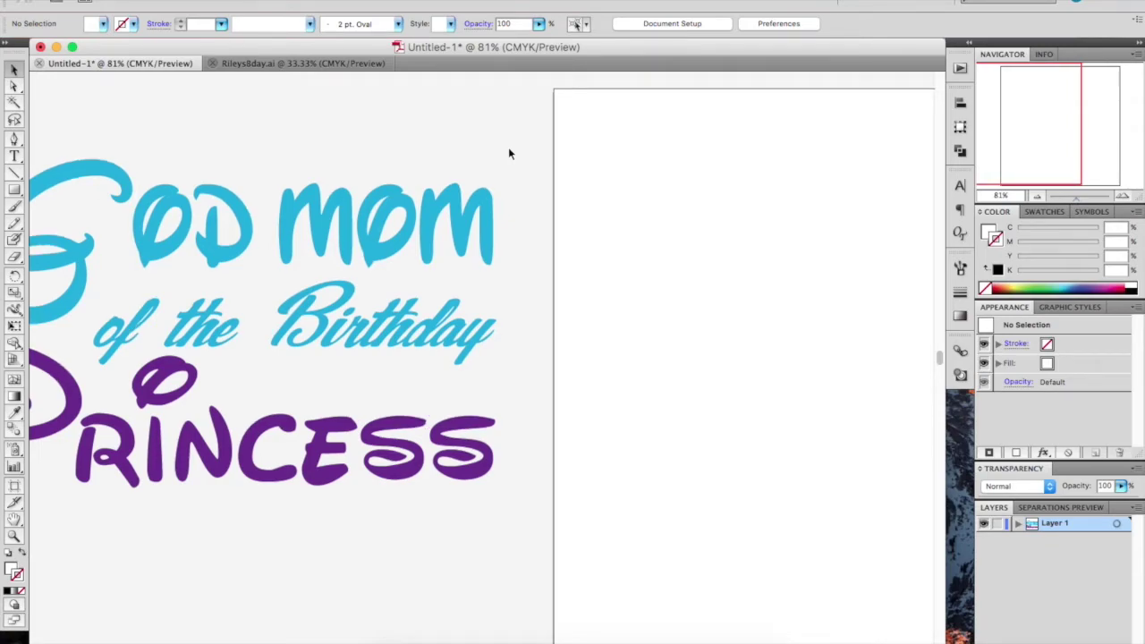
Move the purple Princess text from the pasteboard onto the lower half of the blank artboard.
scroll(509, 154, "right", 3)
scroll(508, 154, "up", 5)
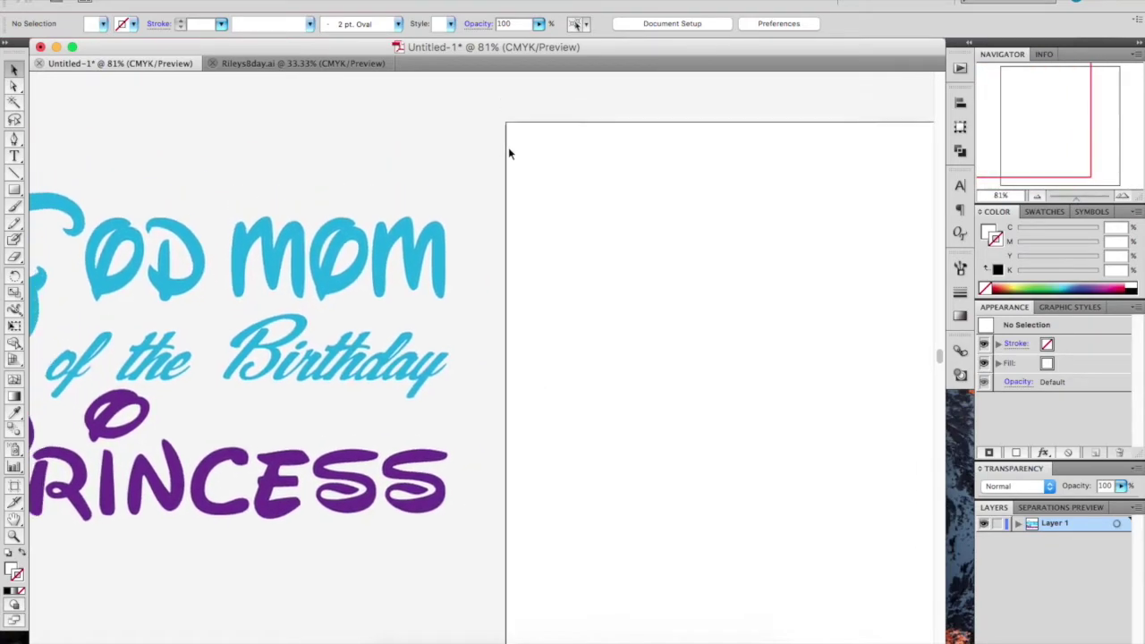
scroll(508, 146, "right", 5)
scroll(508, 146, "down", 3)
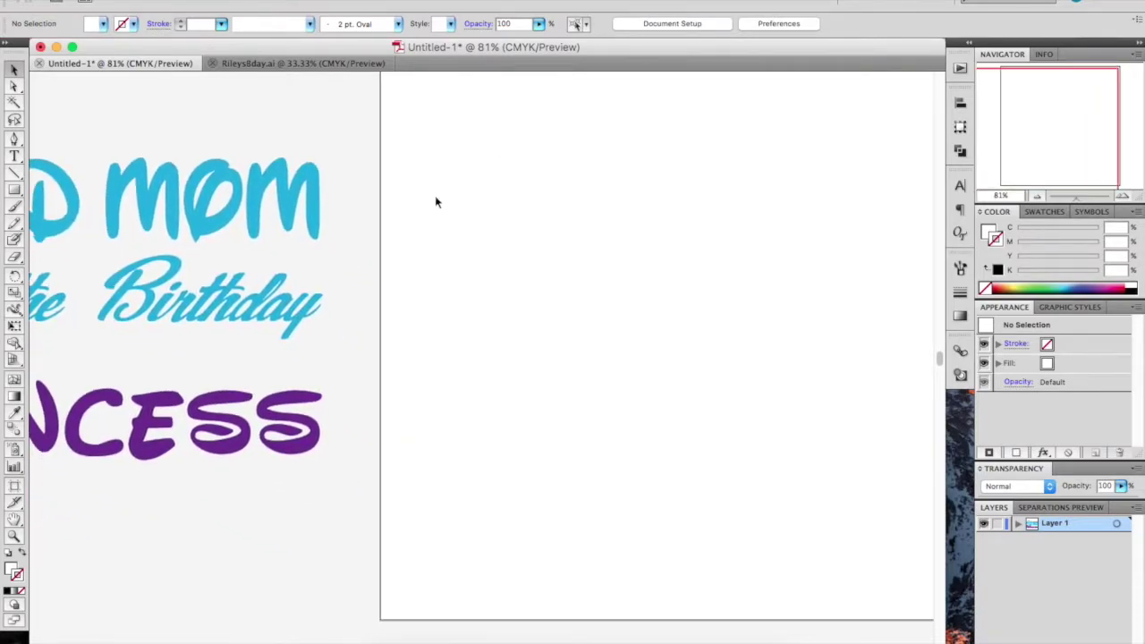
scroll(177, 416, "left", 5)
scroll(177, 416, "up", 2)
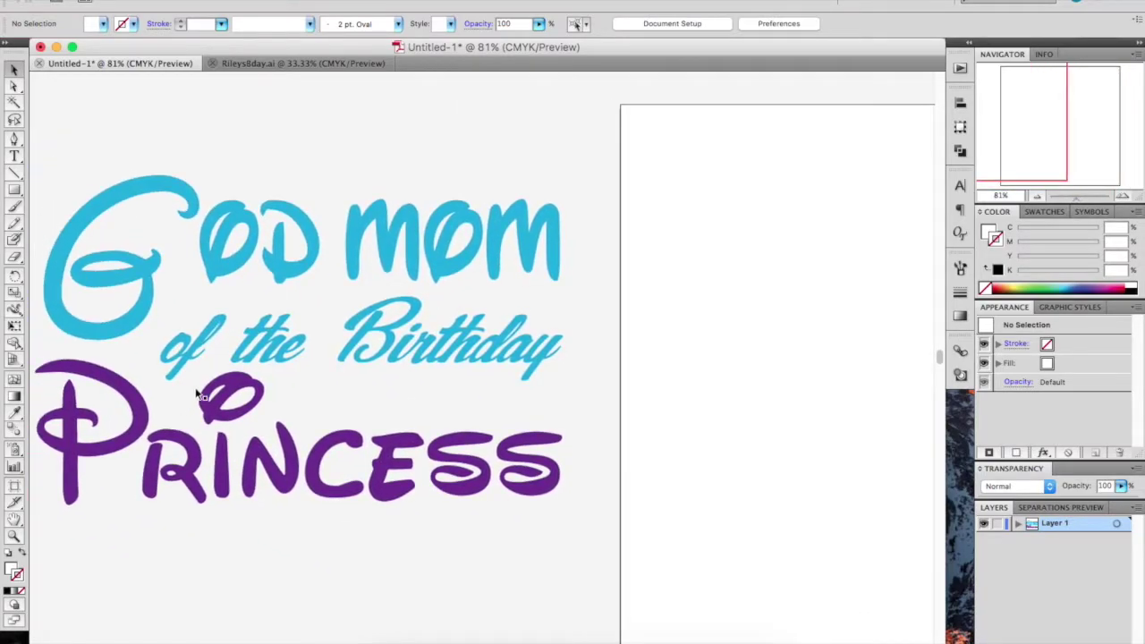
left_click(223, 445)
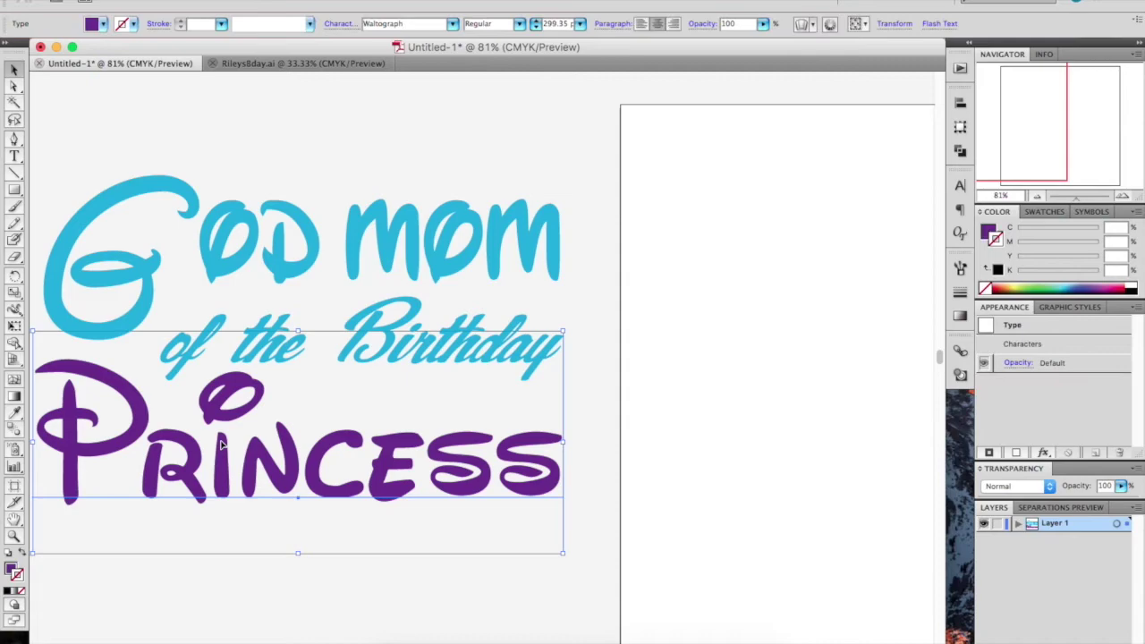
left_click_drag(223, 445, 832, 481)
scroll(827, 479, "right", 5)
left_click_drag(660, 478, 661, 506)
left_click(665, 330)
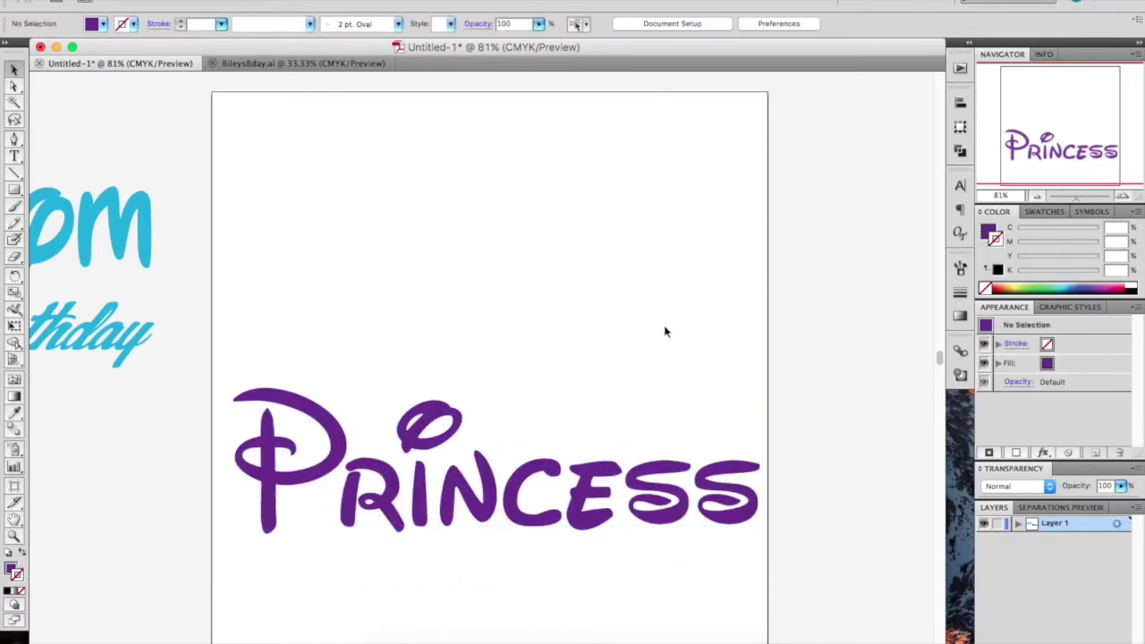
Add the text MOTHER in the upper part of the artboard and set its font to Arial Black.
key("t")
left_click(274, 197)
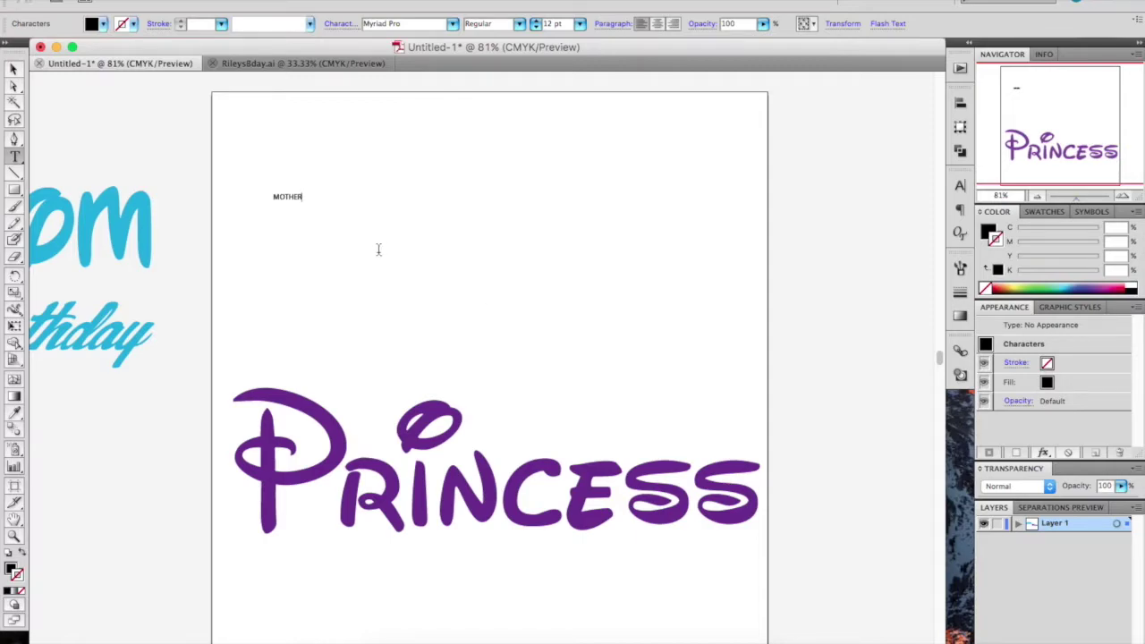
left_click(13, 69)
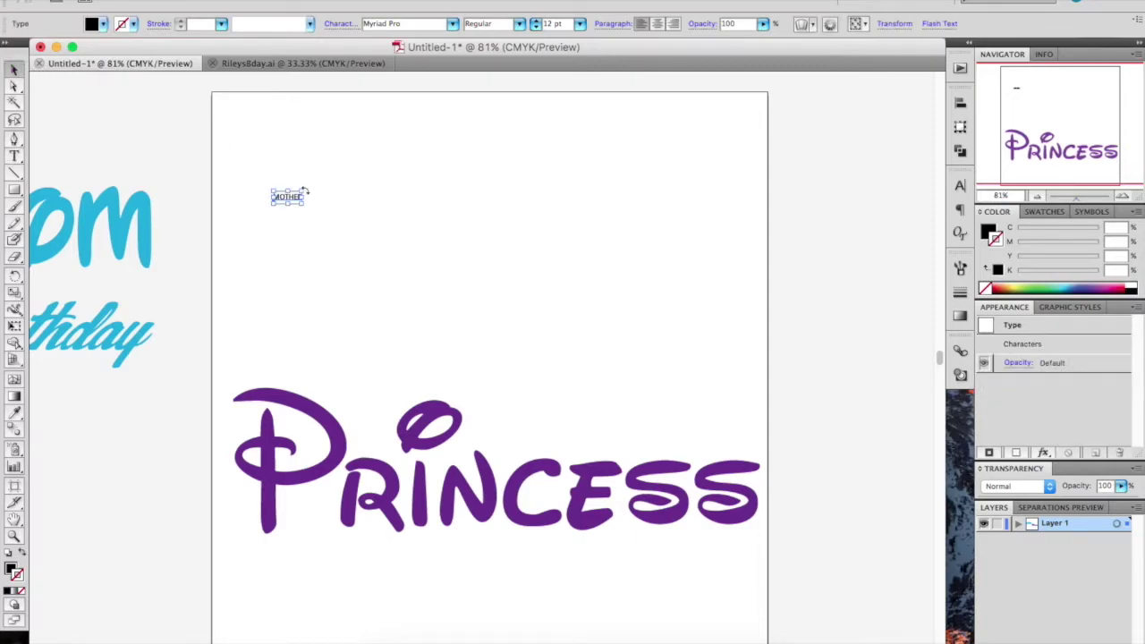
left_click(384, 23)
type("a")
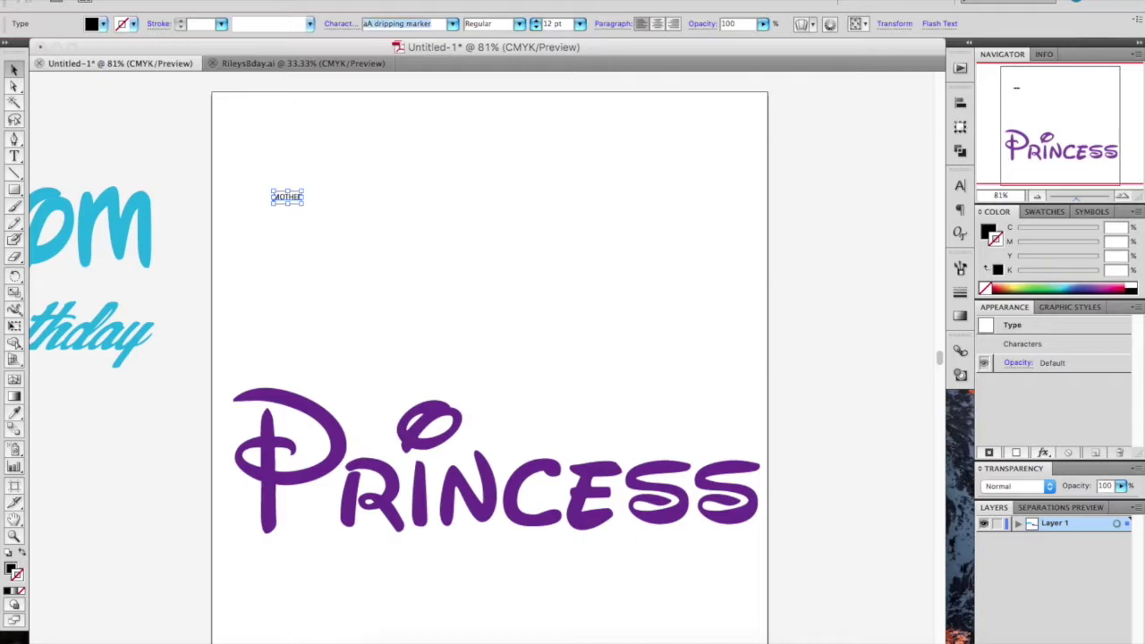
type("rial Black")
key("Return")
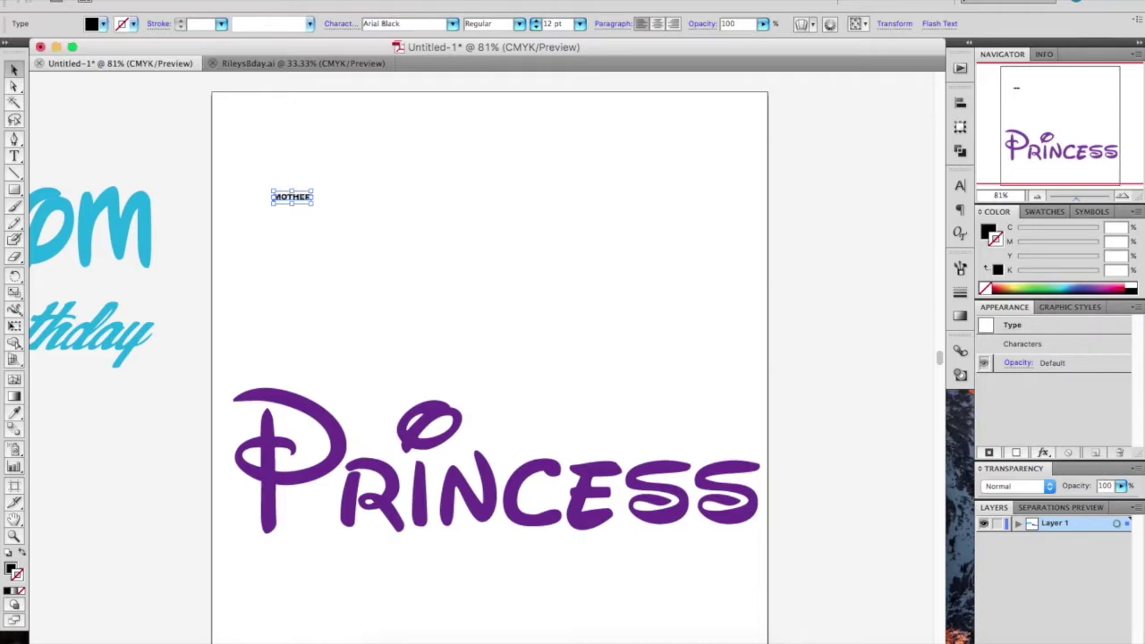
Enlarge and stretch MOTHER to span nearly the full artboard width, filling the area above Princess.
left_click(423, 164)
left_click(308, 197)
left_click_drag(311, 211, 775, 456)
left_click_drag(593, 328, 555, 212)
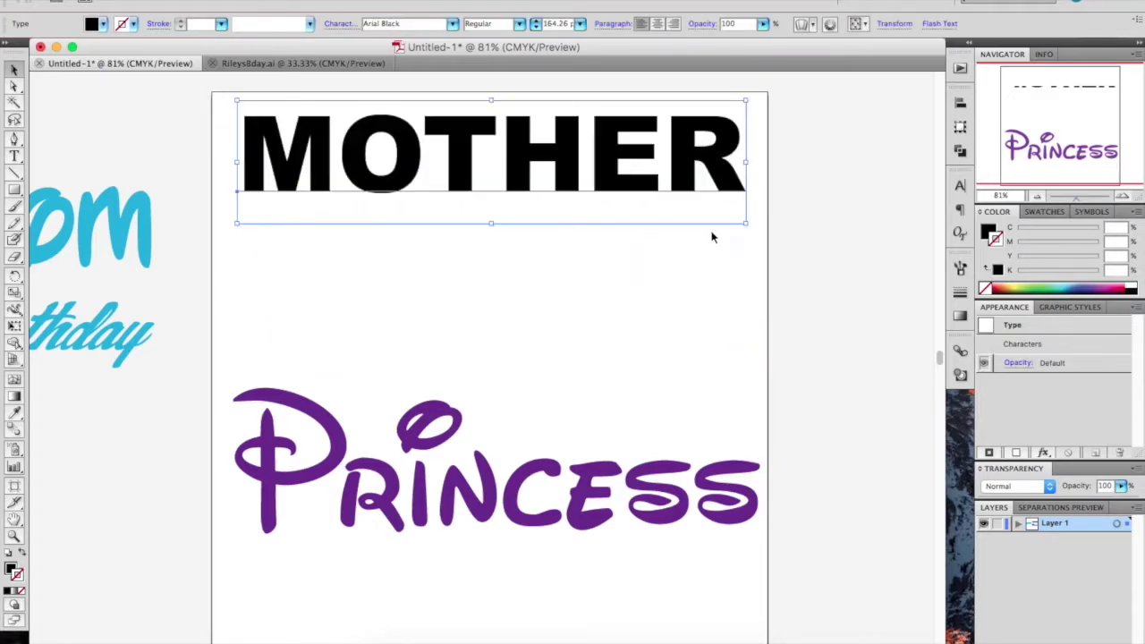
left_click_drag(747, 224, 759, 291)
left_click_drag(238, 291, 214, 302)
left_click(327, 359)
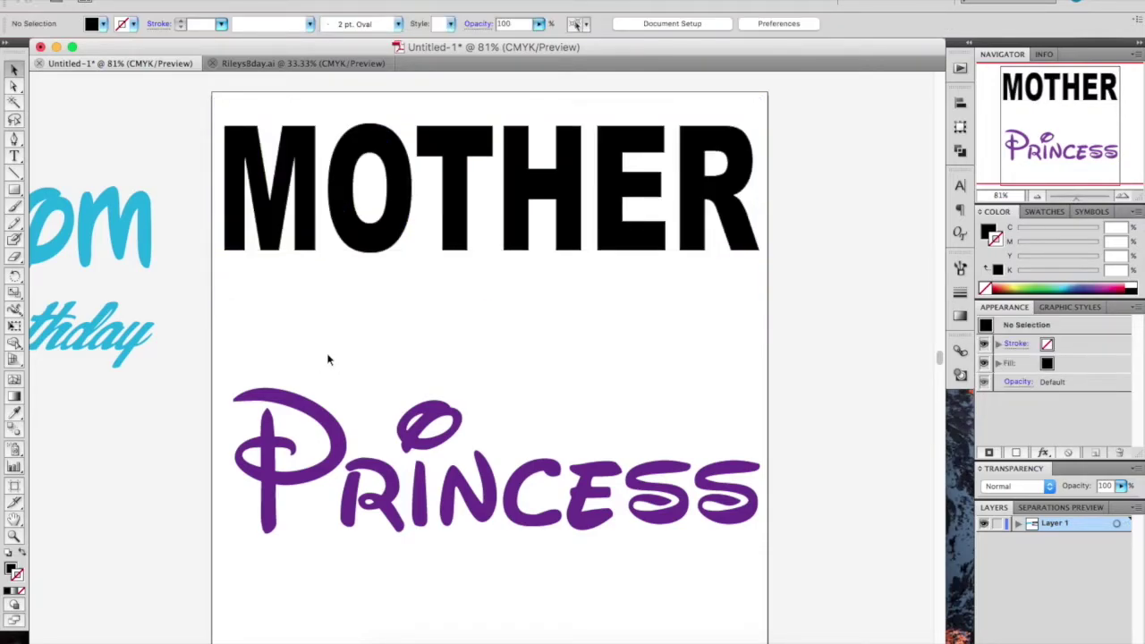
Duplicate the MOTHER text directly below itself and change the copy's wording to OF A.
scroll(328, 359, "left", 2)
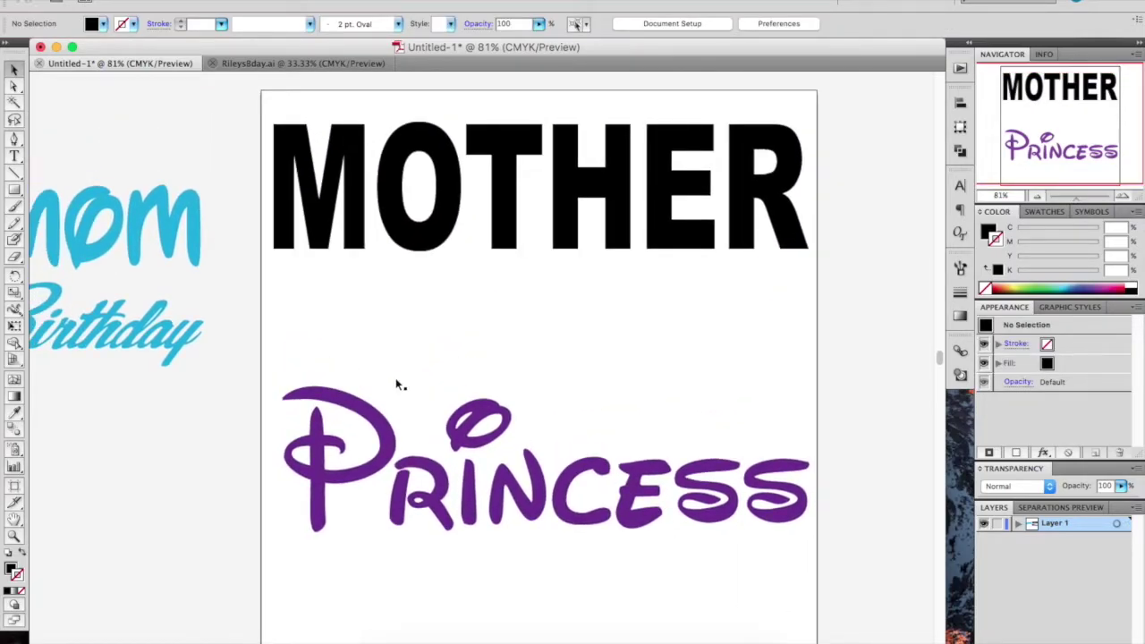
left_click_drag(432, 237, 437, 353)
double_click(438, 351)
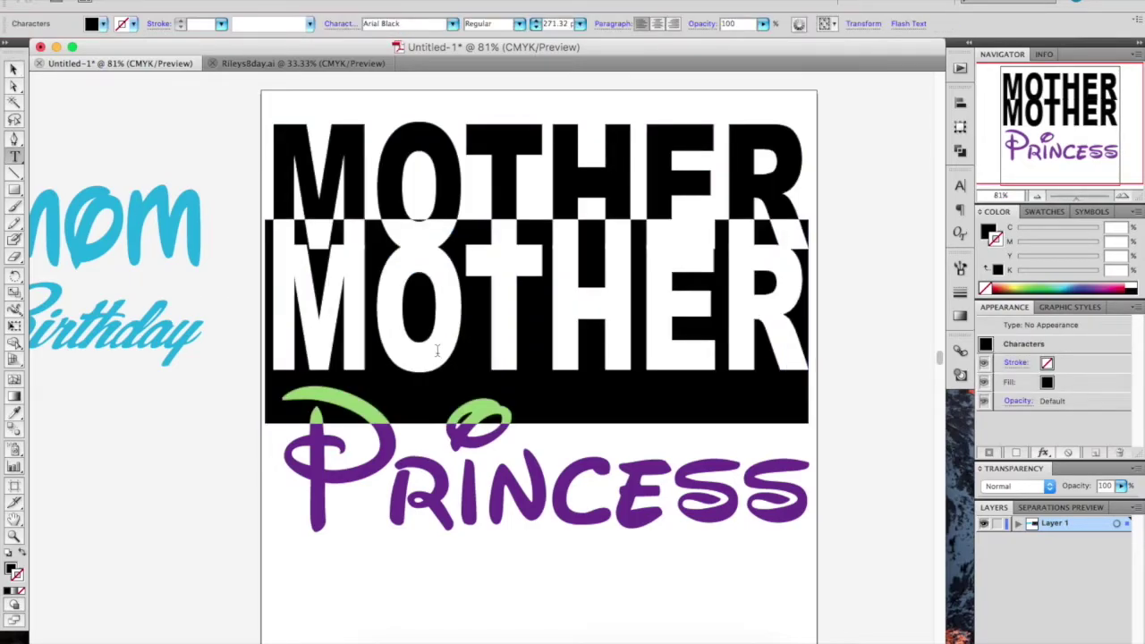
type("OF A")
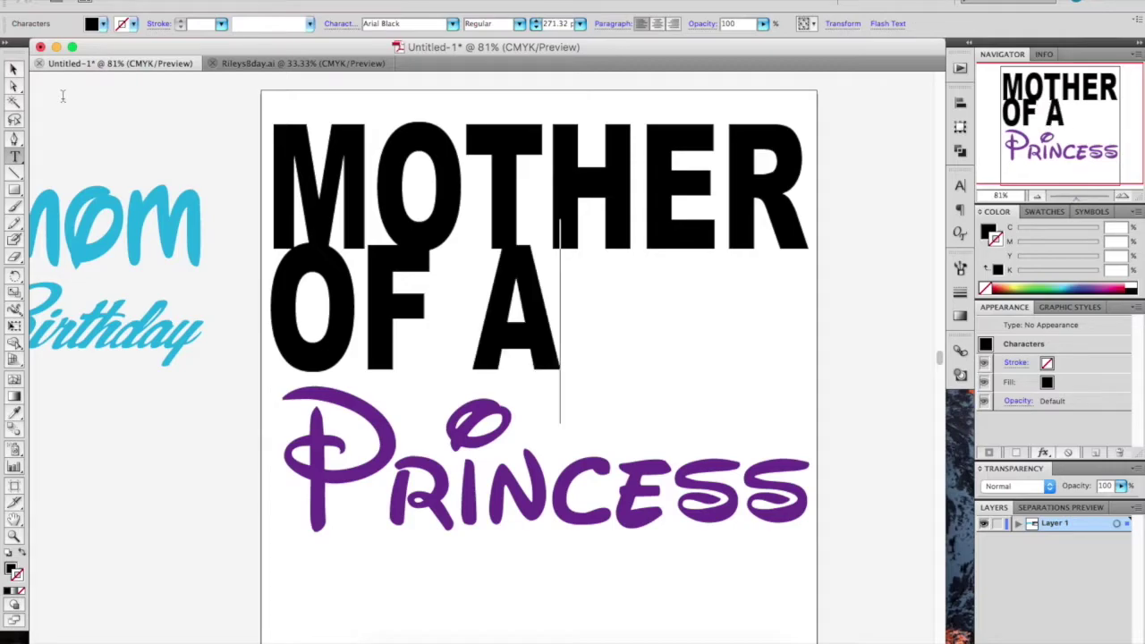
left_click(14, 69)
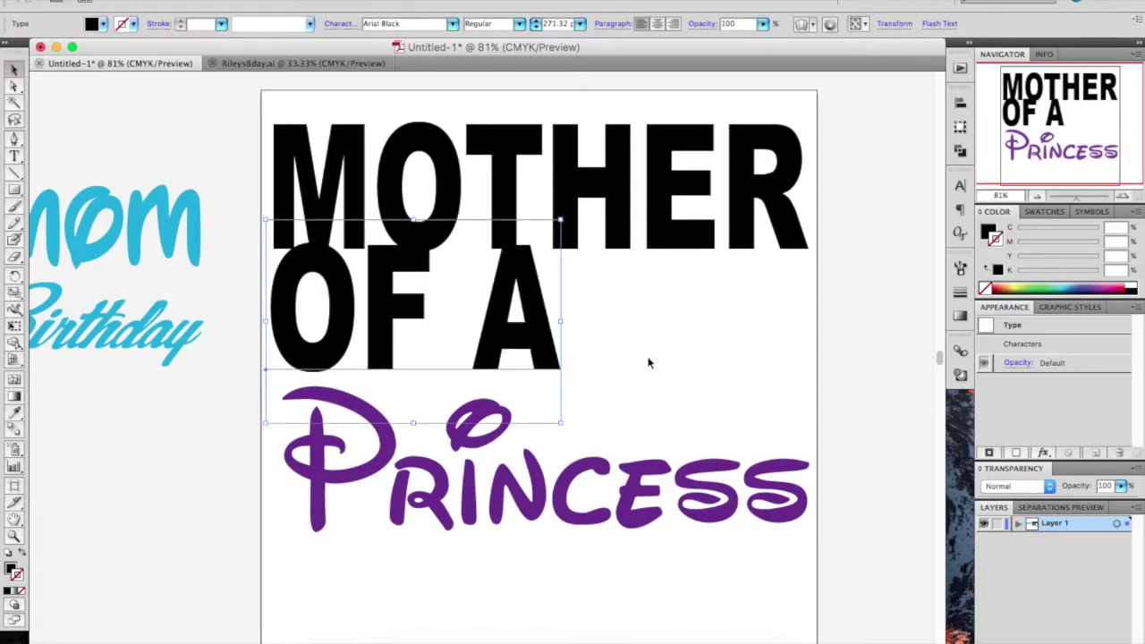
Shift the OF A line slightly down so it sits just clear of MOTHER.
scroll(614, 312, "down", 2)
left_click(404, 279)
mouse_move(404, 279)
left_mouse_down()
mouse_move(396, 299)
mouse_move(405, 288)
left_mouse_up()
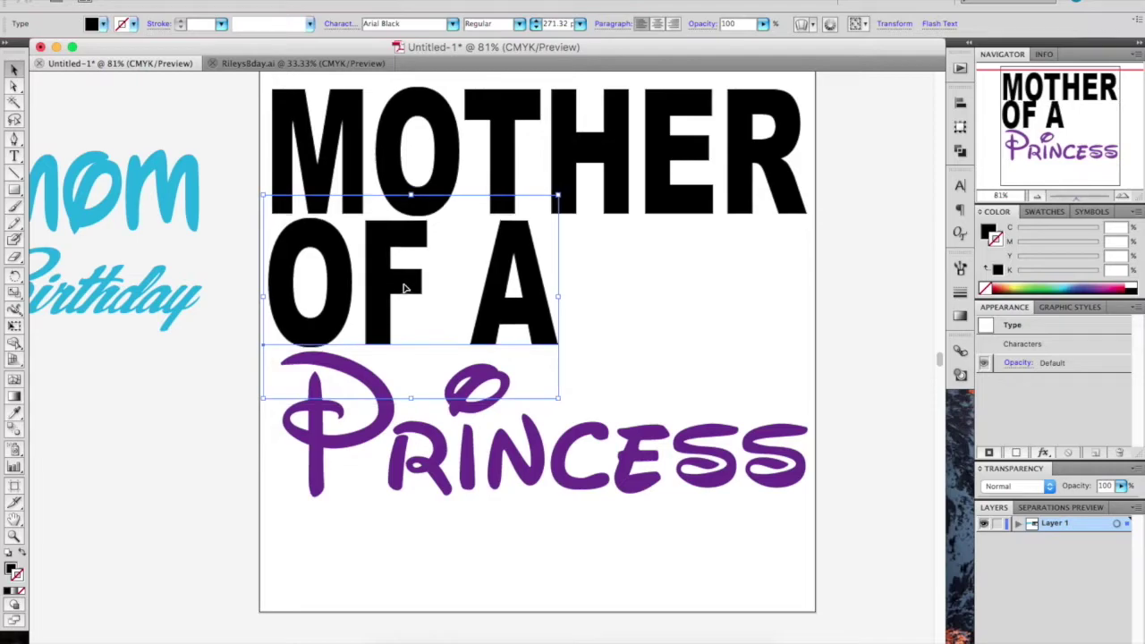
left_click(687, 376)
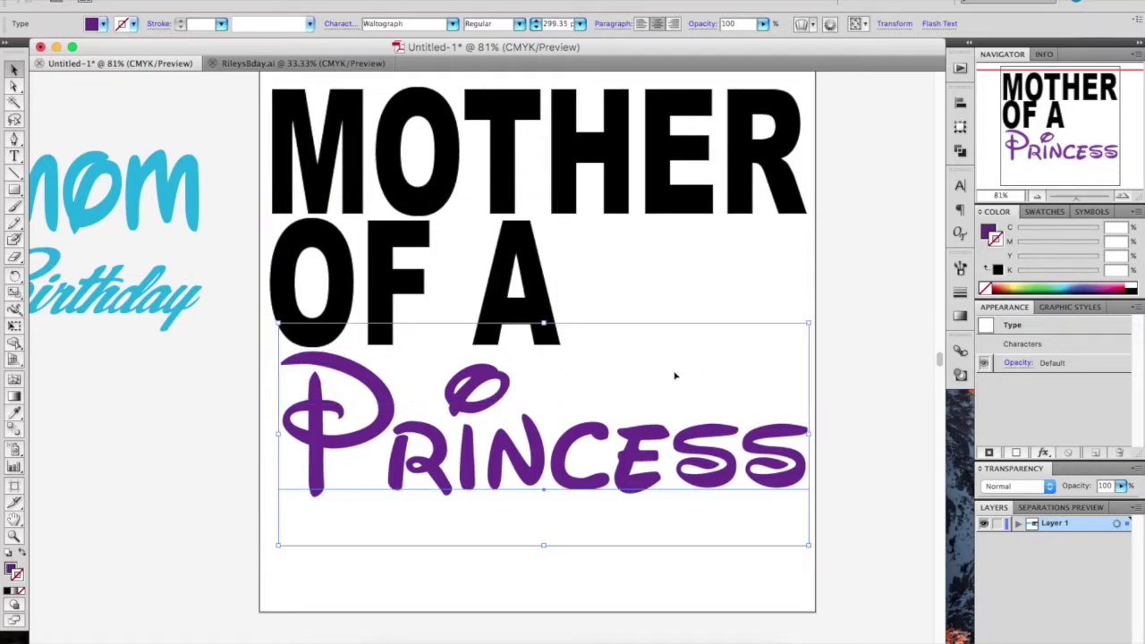
left_click(750, 293)
left_click(456, 450)
left_click(639, 268)
left_click(738, 320)
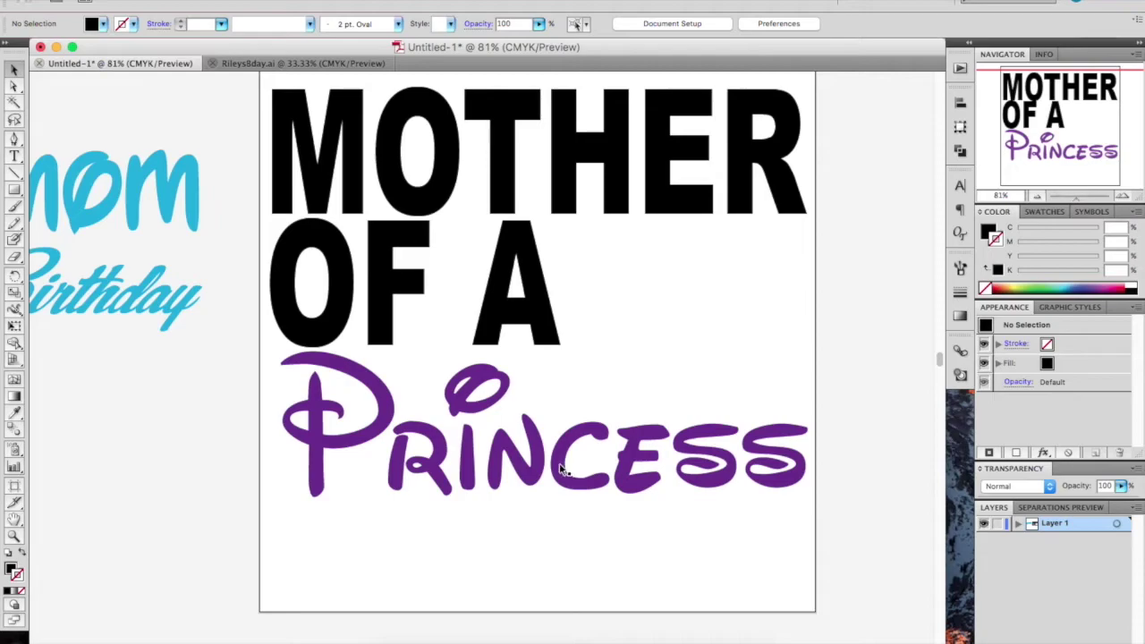
left_click_drag(561, 469, 737, 377)
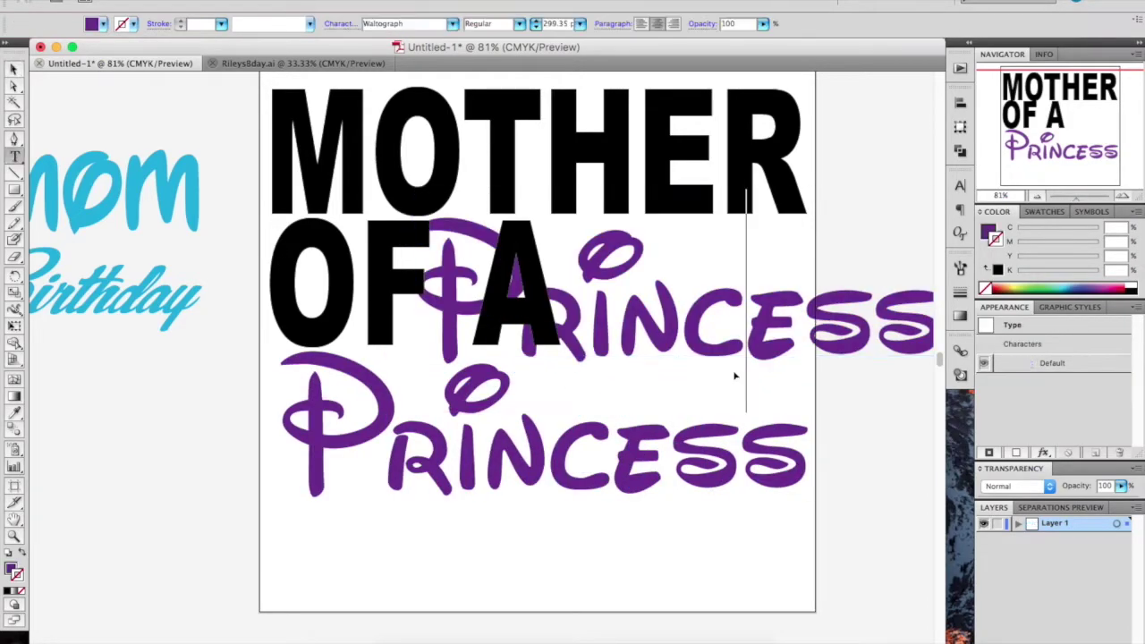
double_click(736, 376)
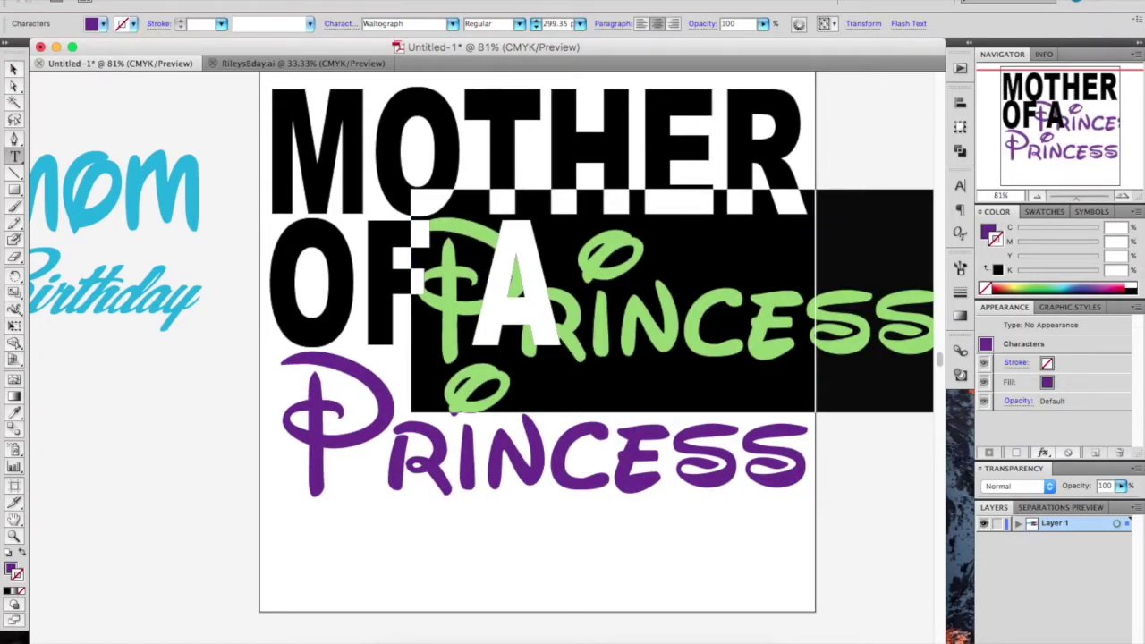
type("TR")
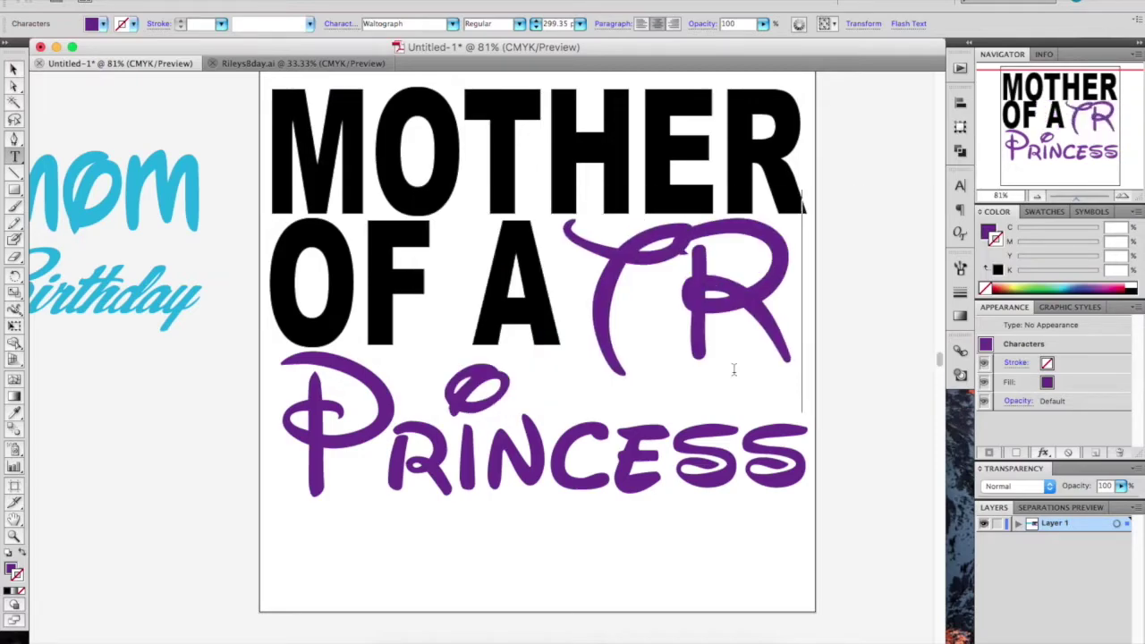
key("BackSpace")
type("TY")
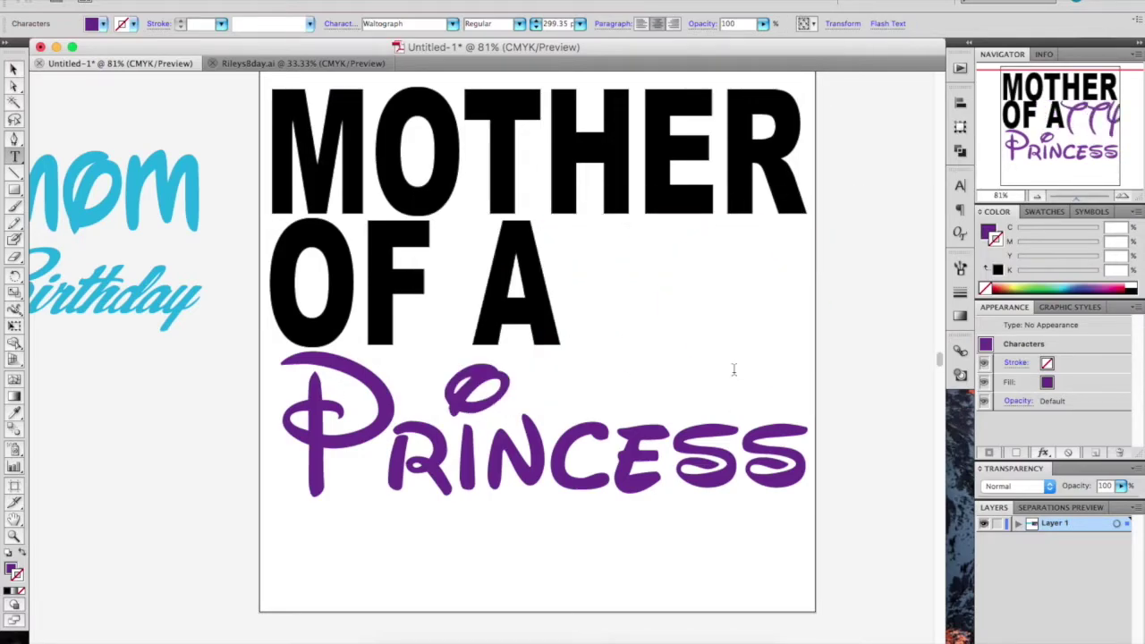
key("BackSpace")
key("BackSpace")
type("R")
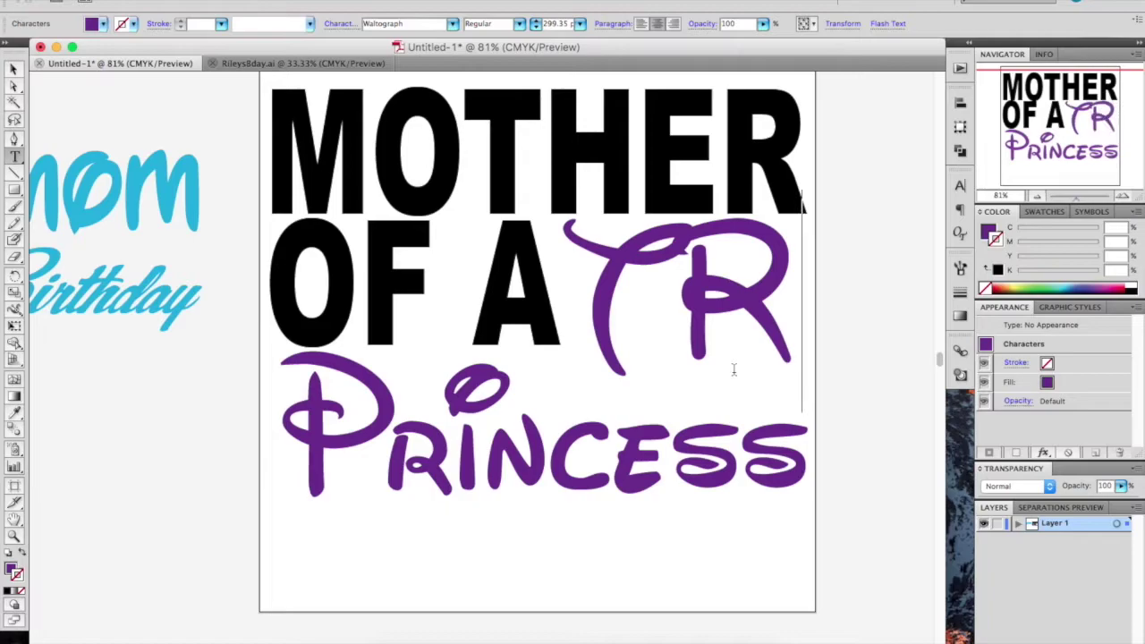
key("BackSpace")
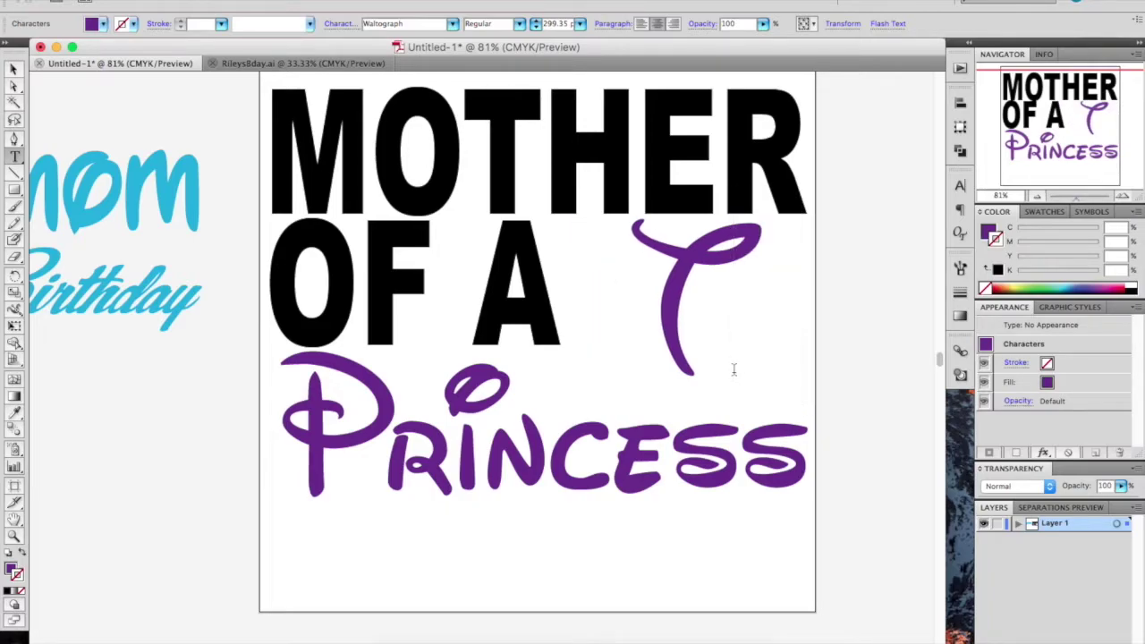
key("BackSpace")
key("Escape")
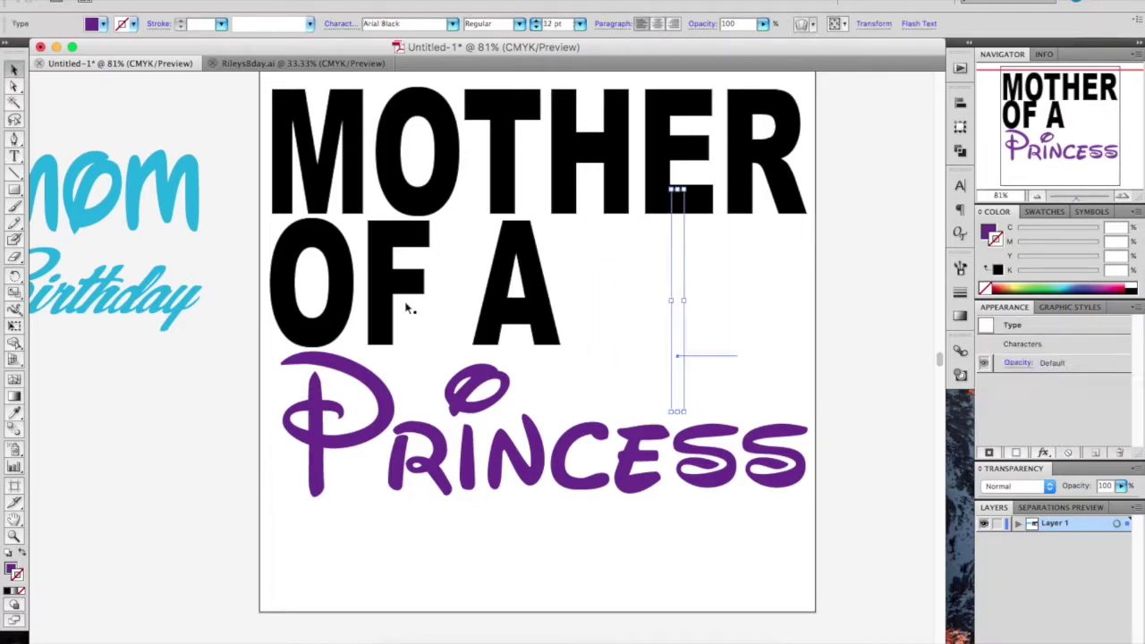
left_click(407, 309)
Duplicate the Princess text to the space beside OF A and shorten the copy to Pr.
left_click_drag(425, 429, 709, 307)
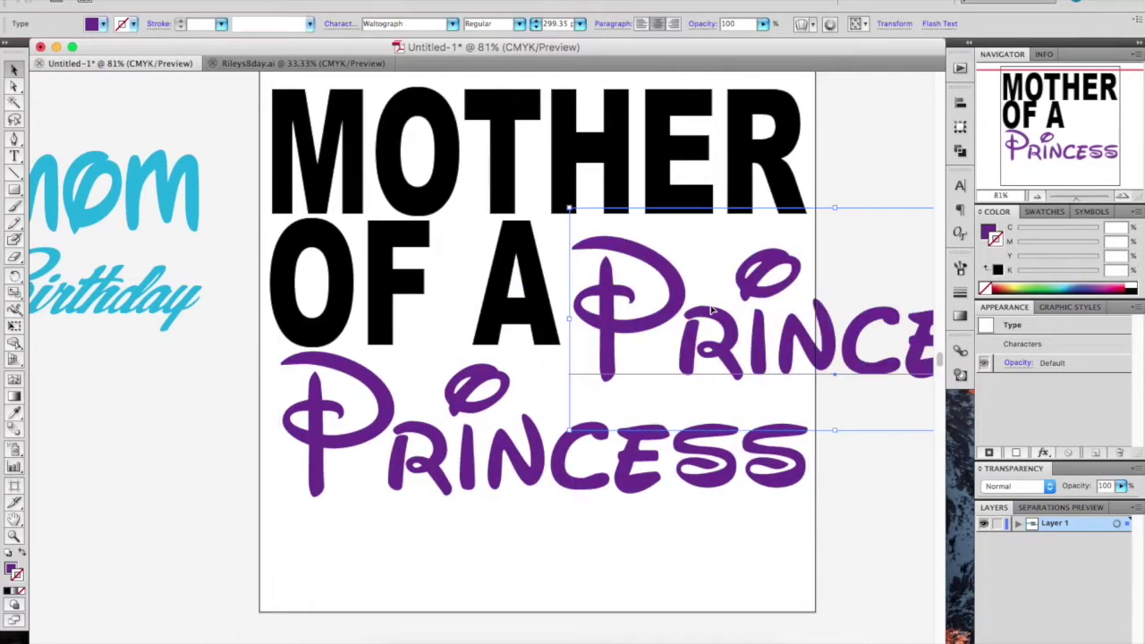
double_click(683, 327)
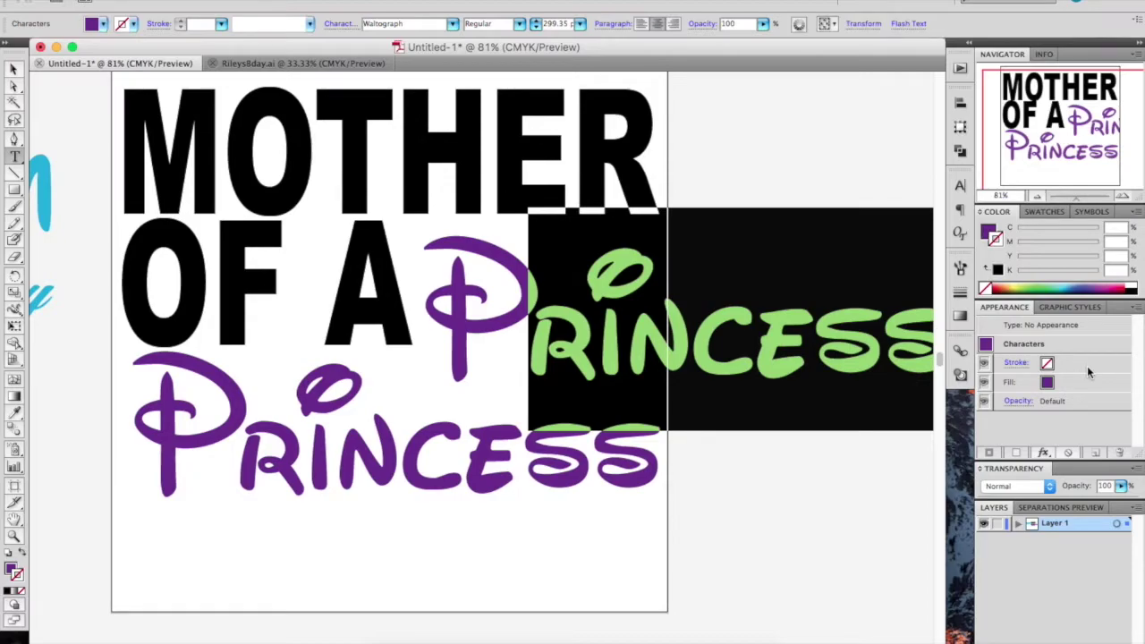
type("R")
key("BackSpace")
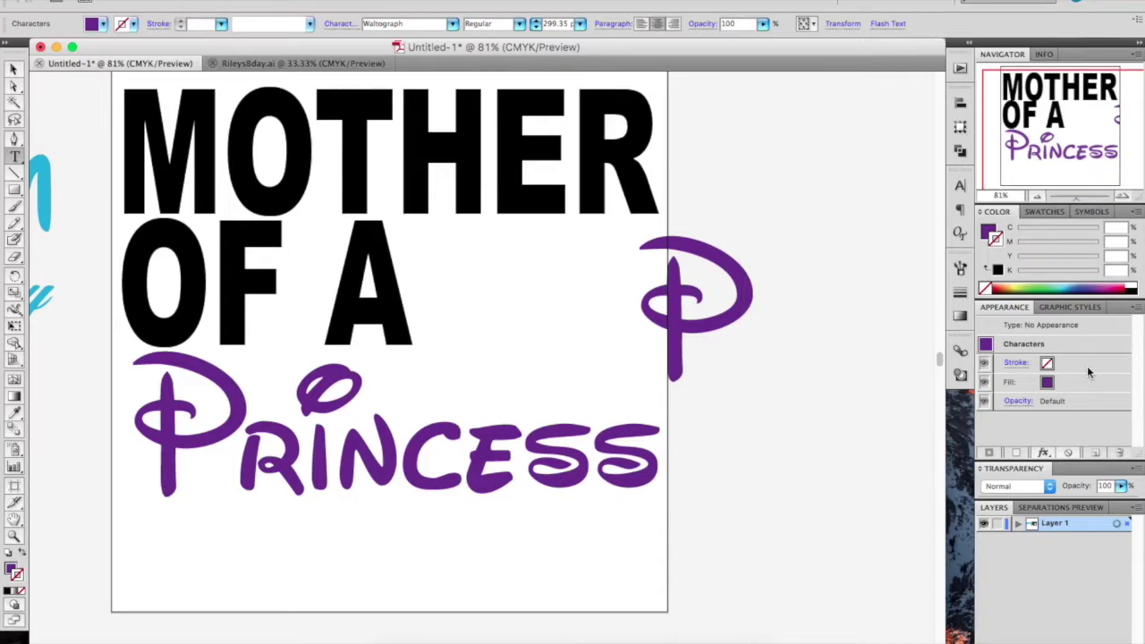
type("R")
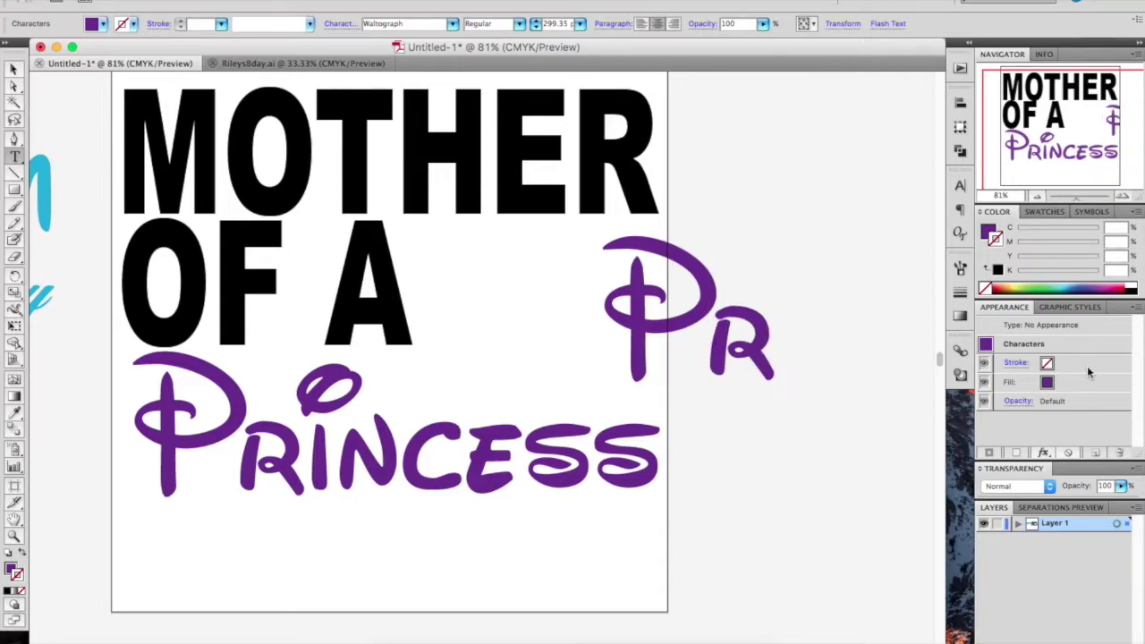
type("incess")
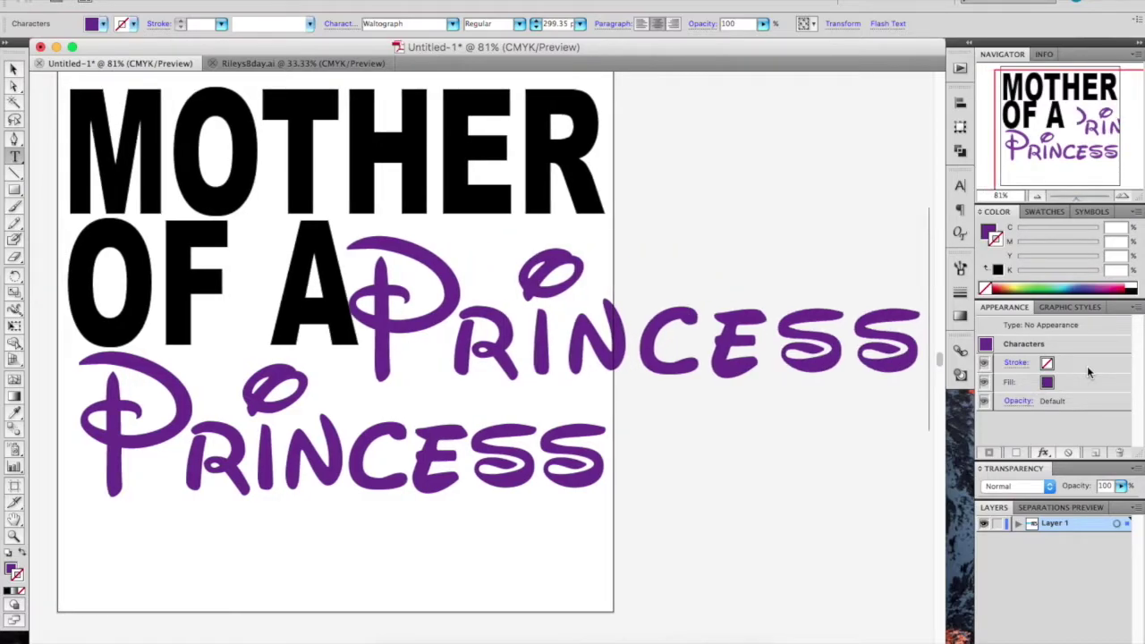
key("BackSpace")
key("BackSpace")
key("BackSpace")
key("BackSpace")
key("BackSpace")
key("BackSpace")
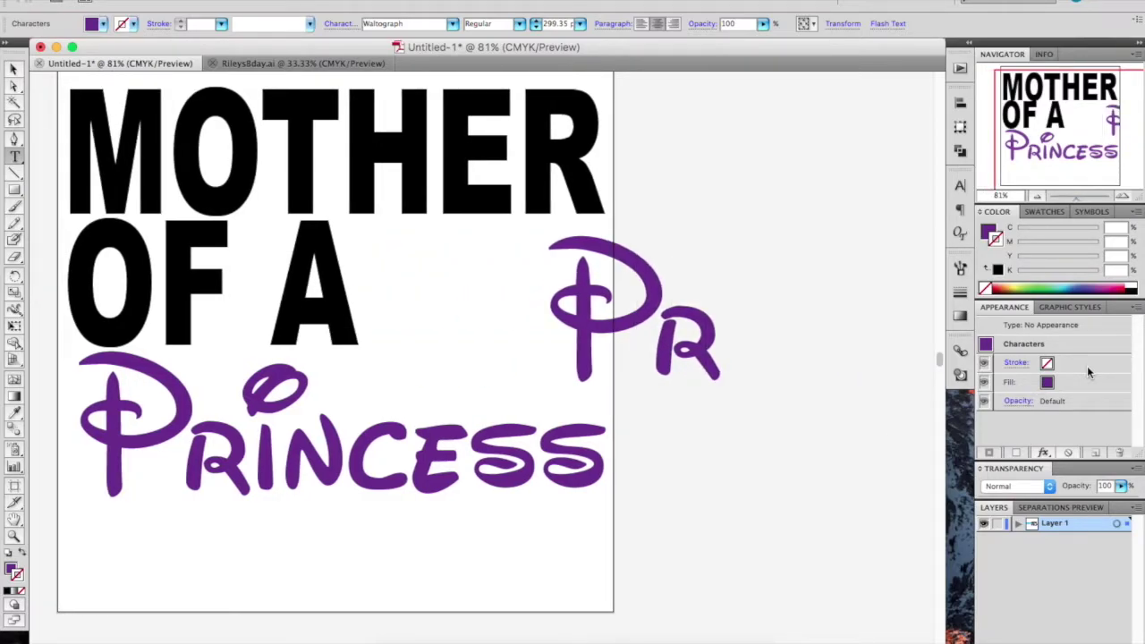
Complete the wording of the copied purple text beside OF A as Pri-State.
type("i-")
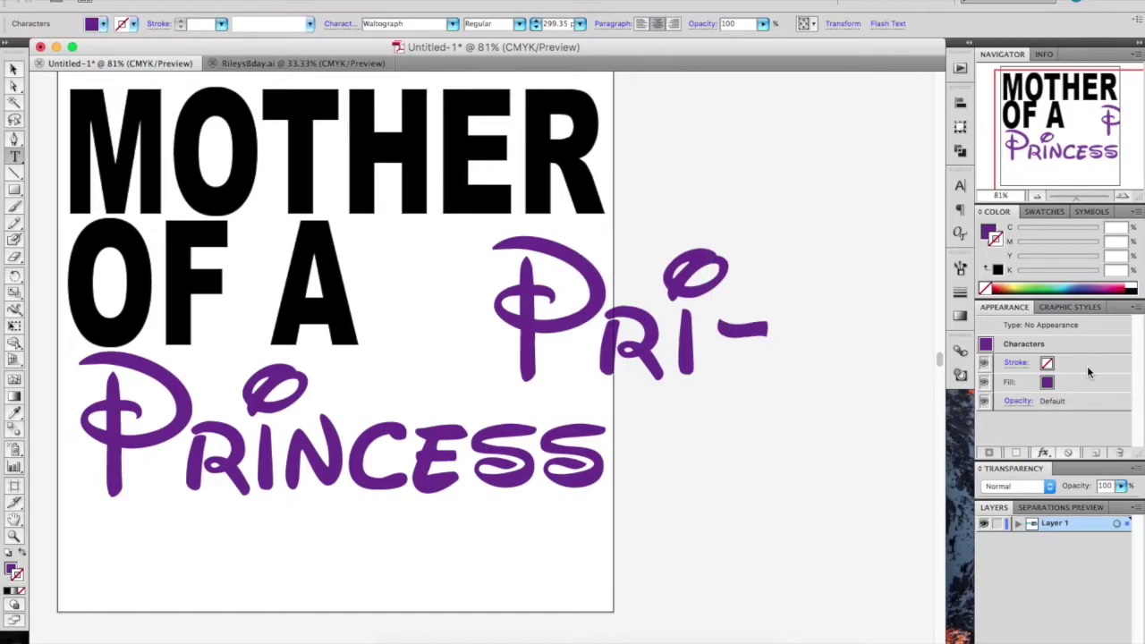
type("Statw")
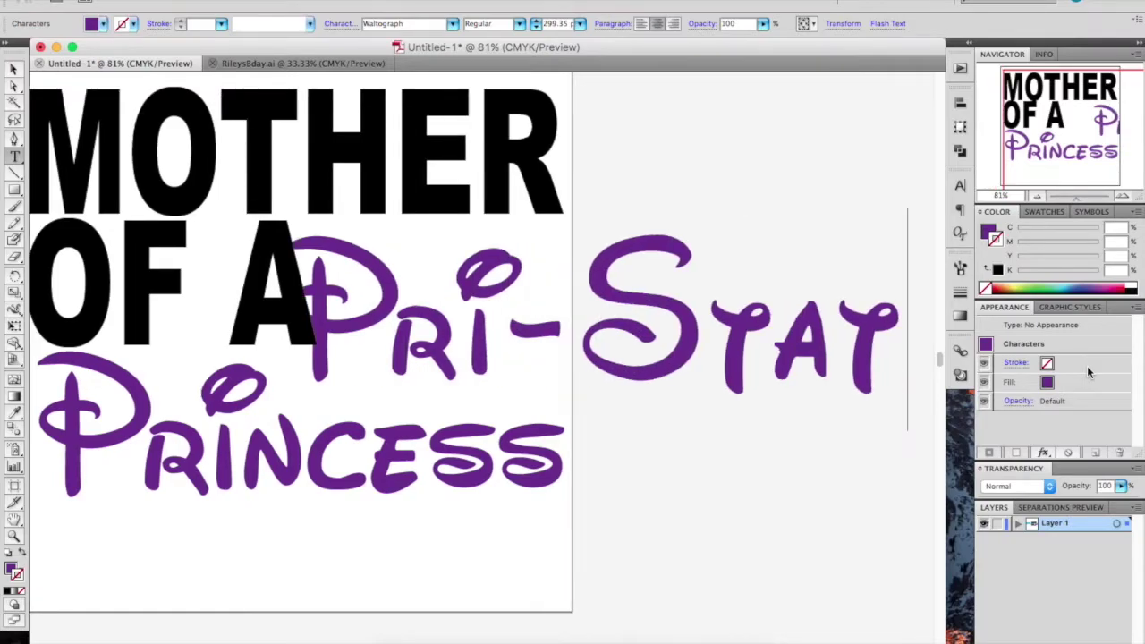
key("BackSpace")
type("w")
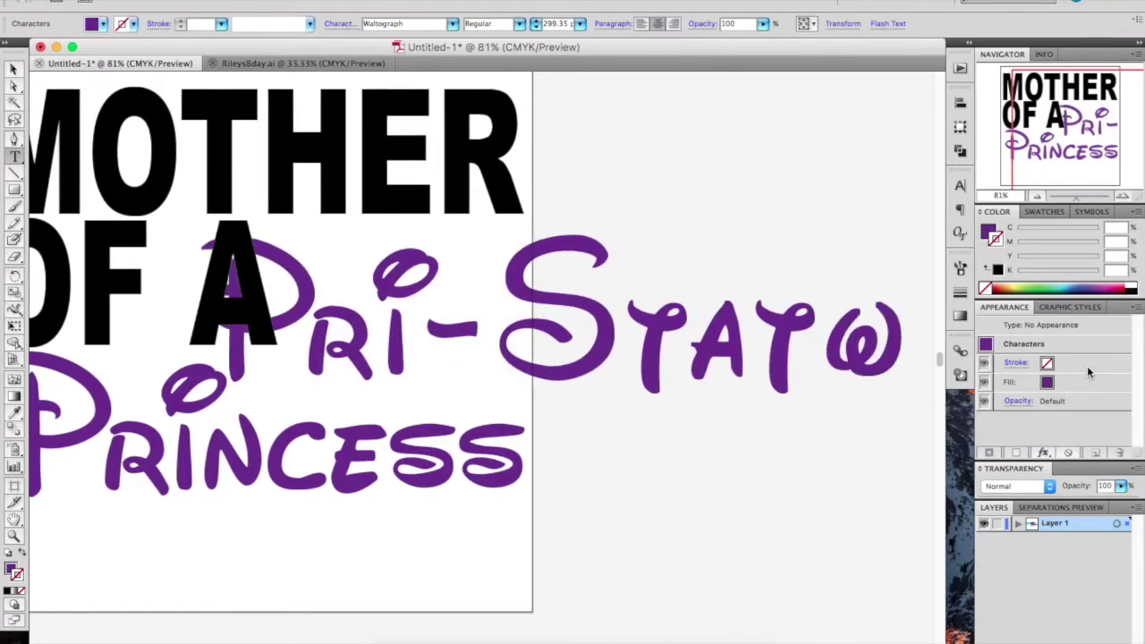
key("BackSpace")
type("e")
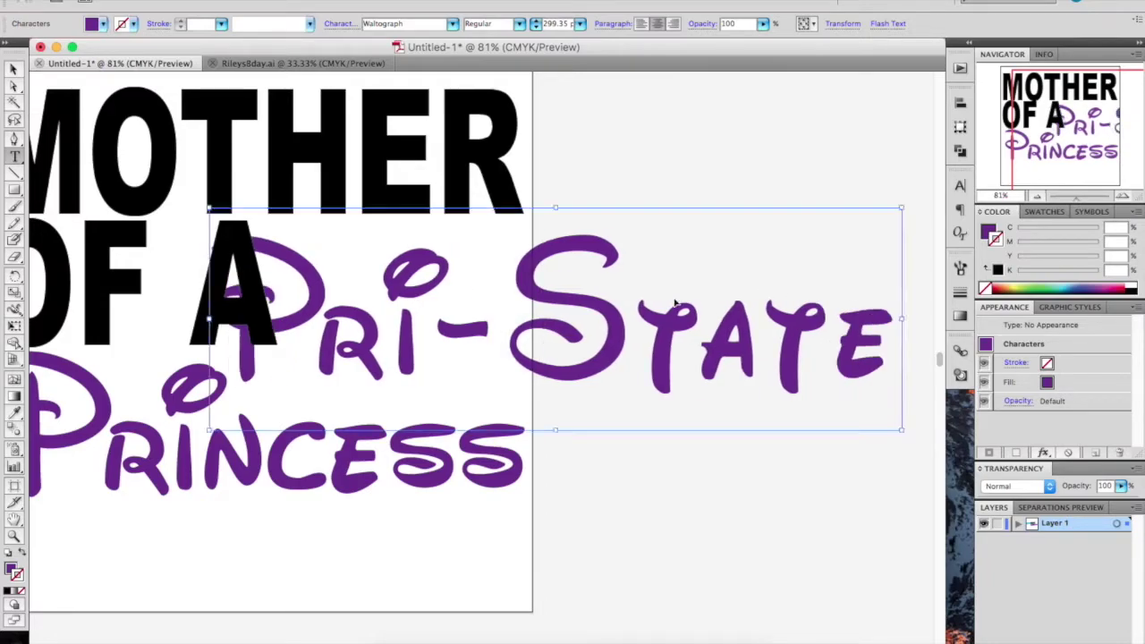
Set the tracking of the whole Pri-State text to -40.
key("ctrl+a")
left_click(960, 186)
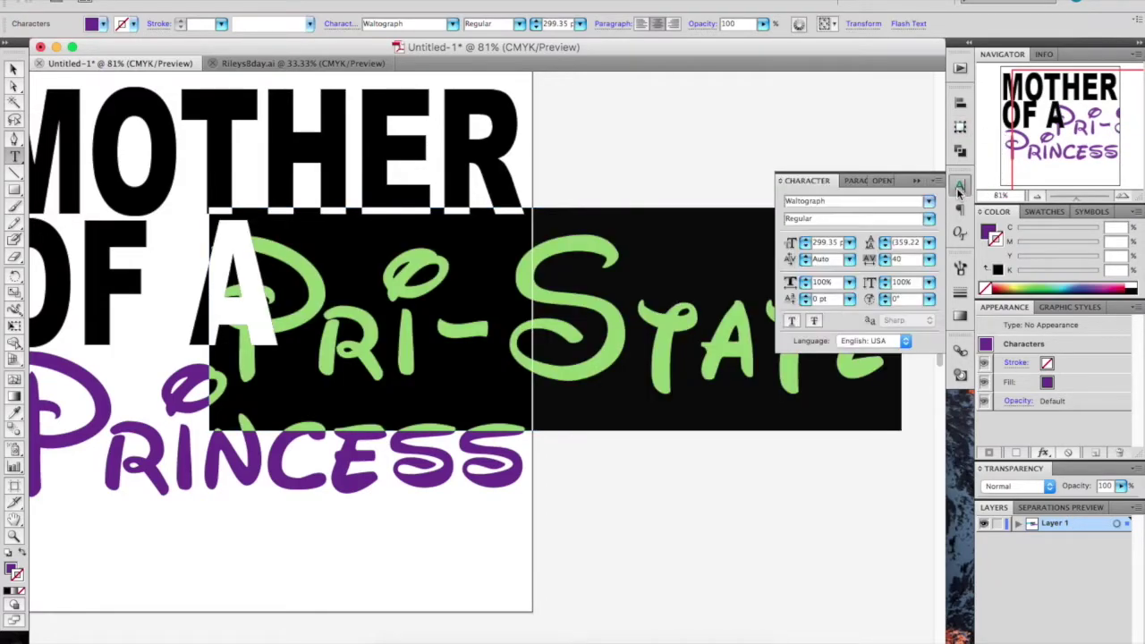
left_click(885, 263)
left_click(885, 264)
left_click(885, 263)
left_click(885, 263)
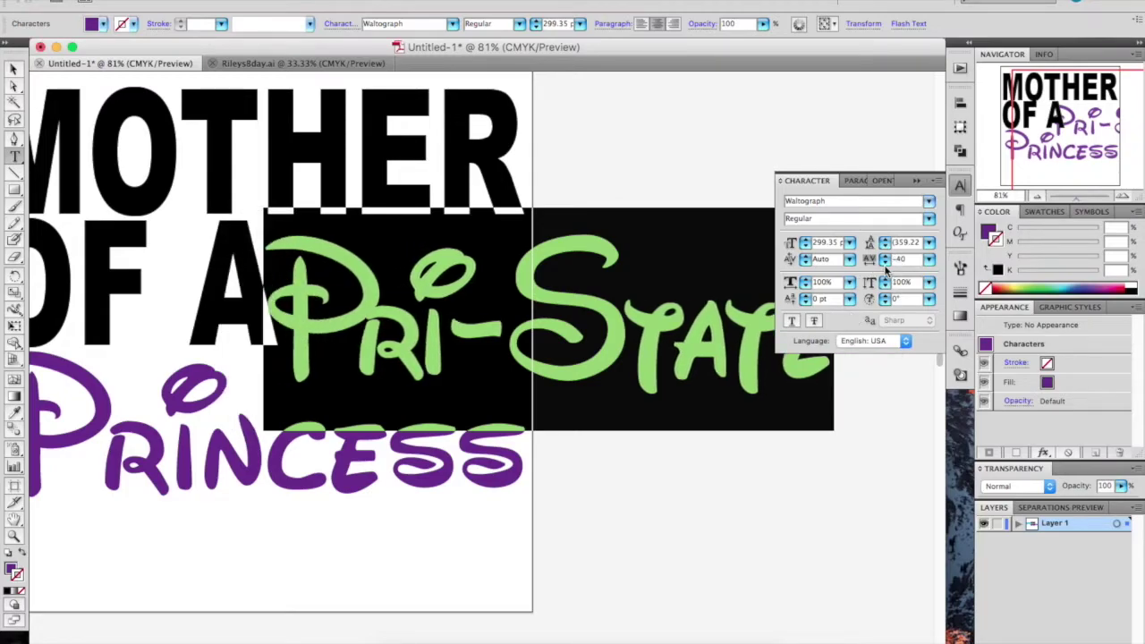
Replace the initial P with T so the purple line reads Tri-State, and deselect the text.
left_click(362, 313)
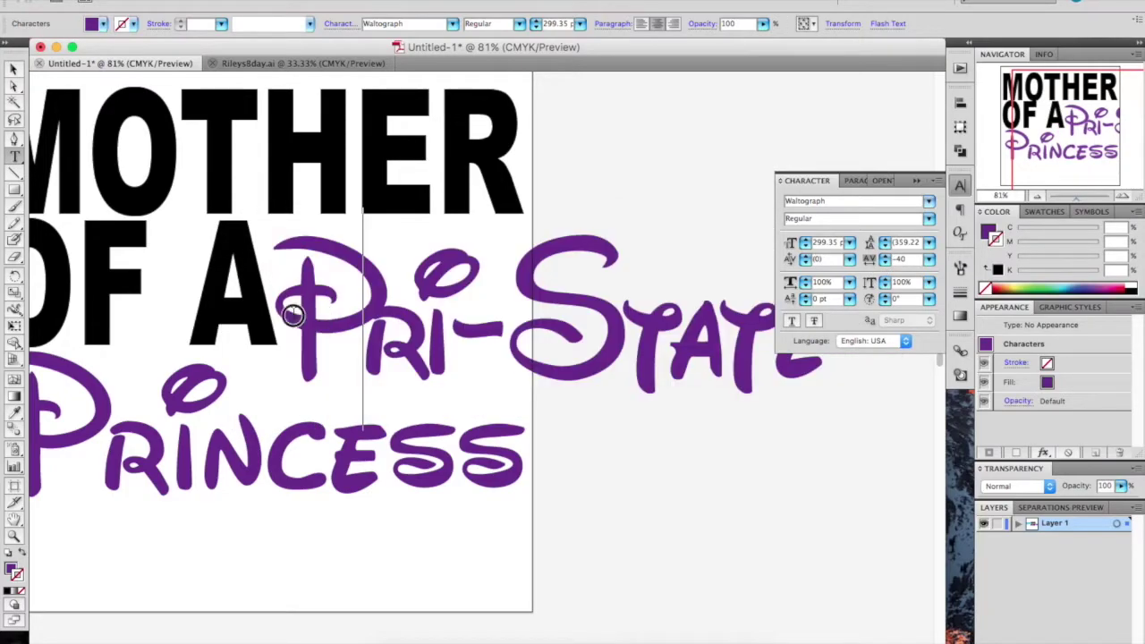
key("shift+Left")
type("T")
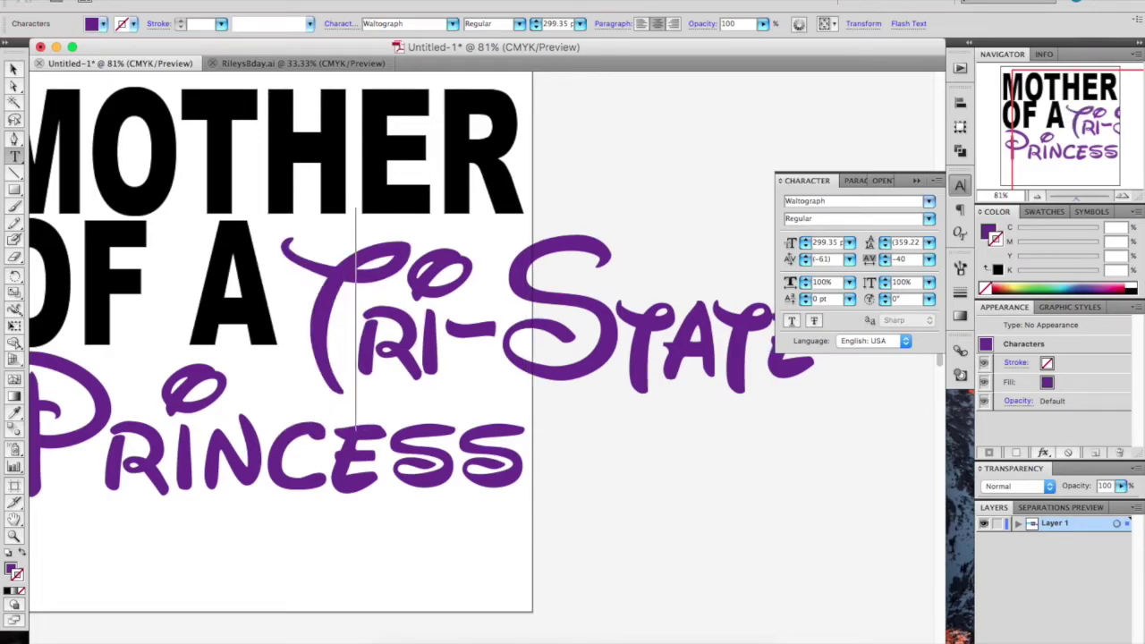
key("Escape")
left_click(660, 147)
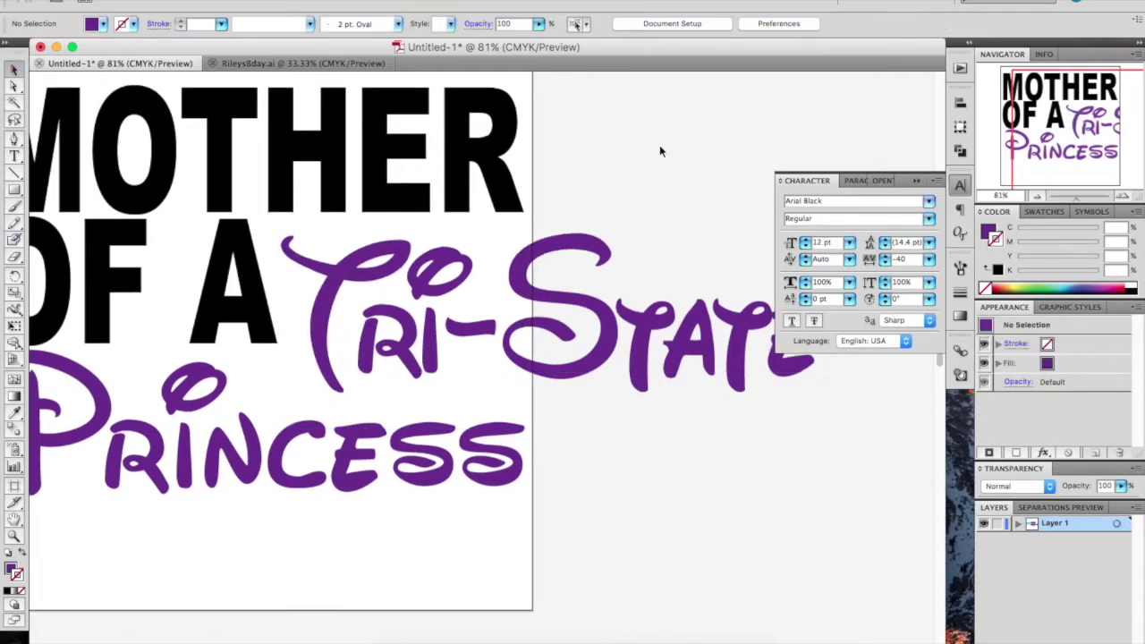
Examine the layout of the MOTHER, OF A, Tri-State and Princess lines across the artboard.
scroll(660, 147, "left", 5)
scroll(660, 148, "down", 2)
scroll(660, 150, "up", 5)
scroll(659, 144, "right", 1)
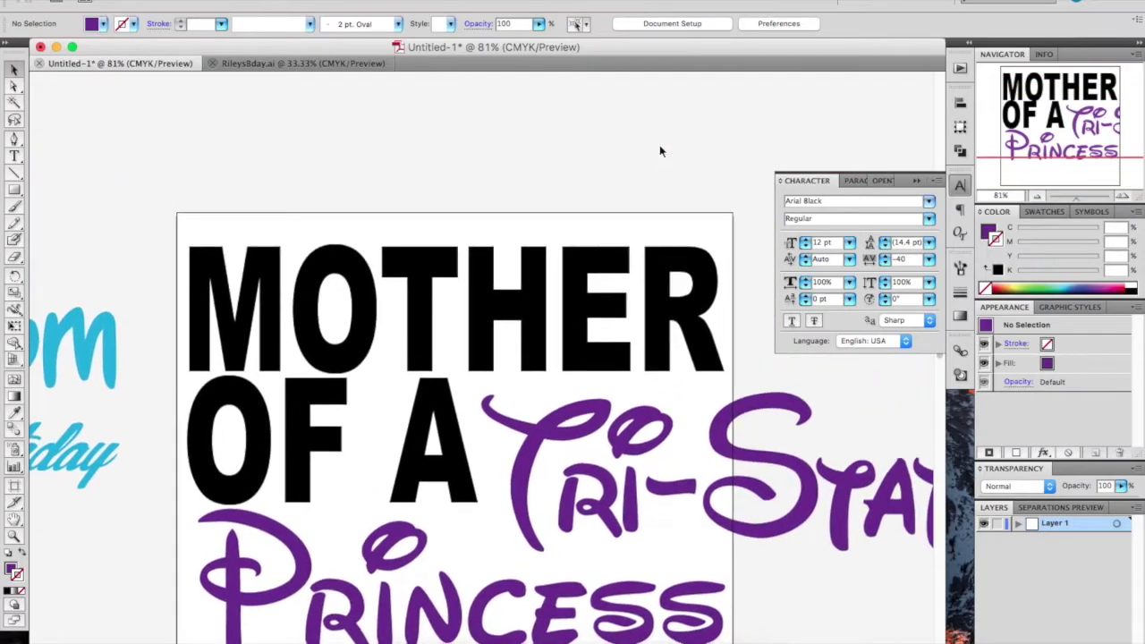
scroll(471, 229, "down", 3)
scroll(471, 228, "right", 3)
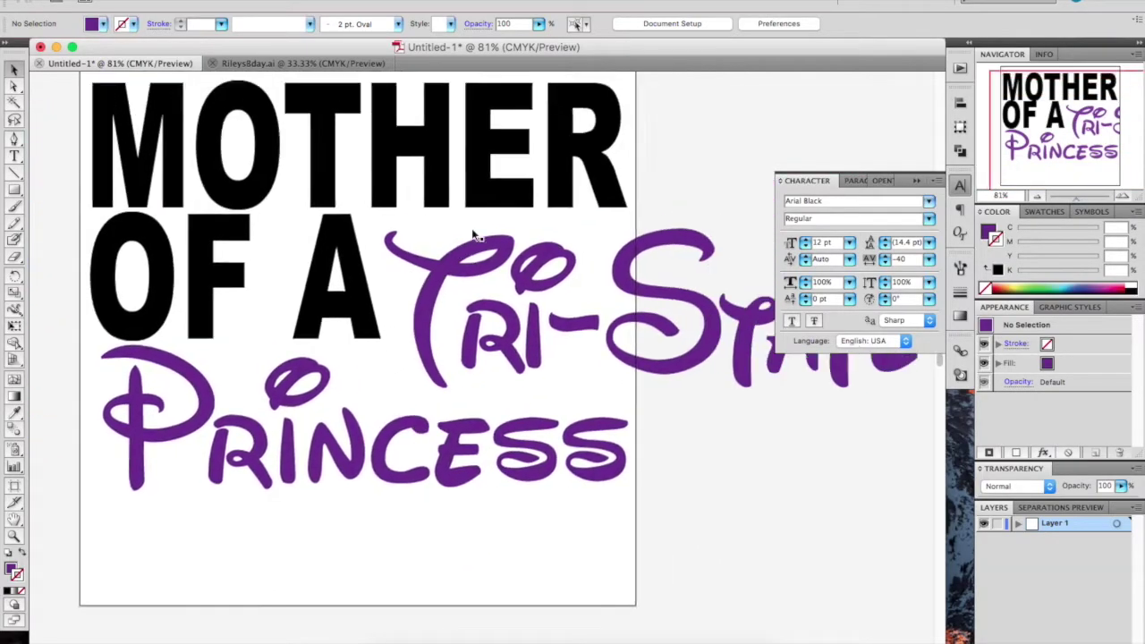
scroll(400, 269, "down", 3)
scroll(400, 269, "left", 1)
left_click(400, 195)
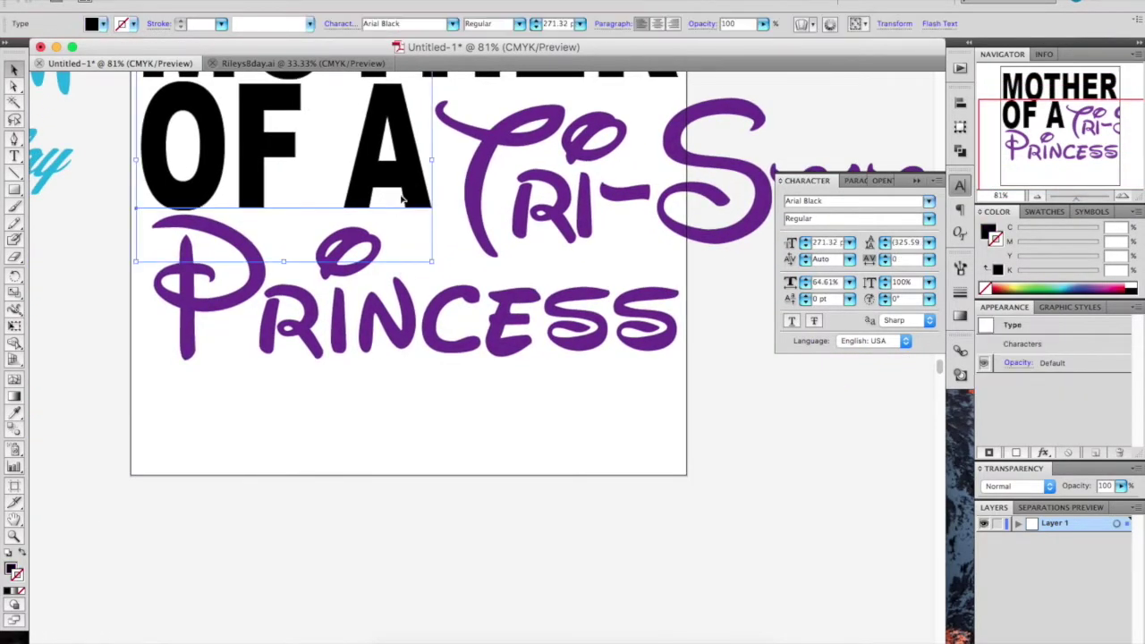
scroll(401, 199, "up", 2)
scroll(400, 198, "left", 3)
key("super+minus")
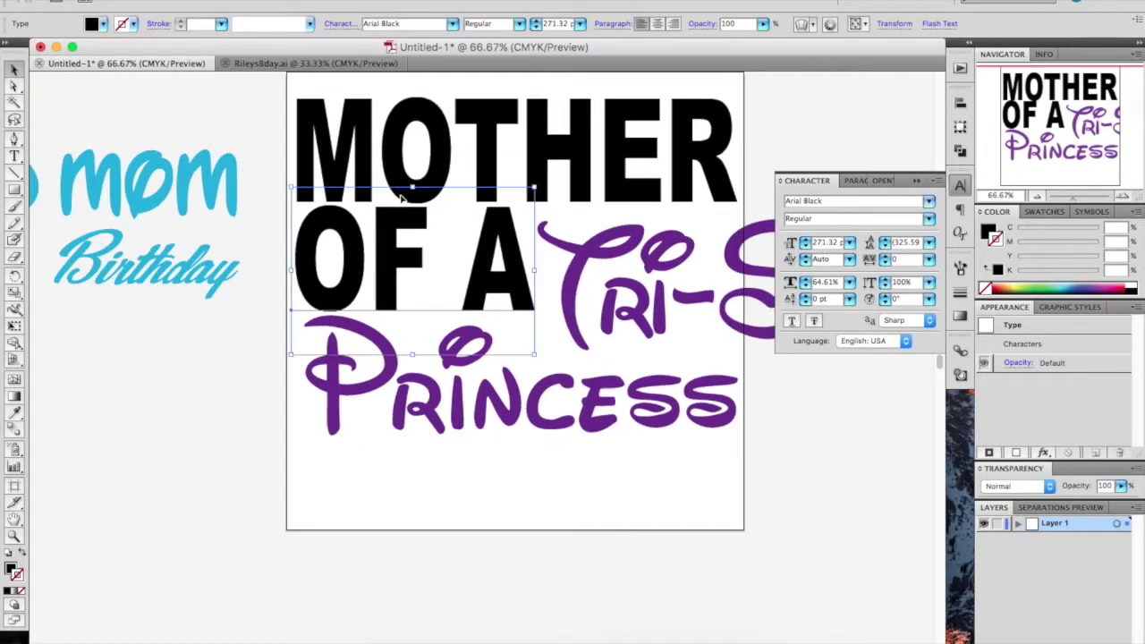
scroll(401, 198, "up", 2)
scroll(400, 199, "right", 3)
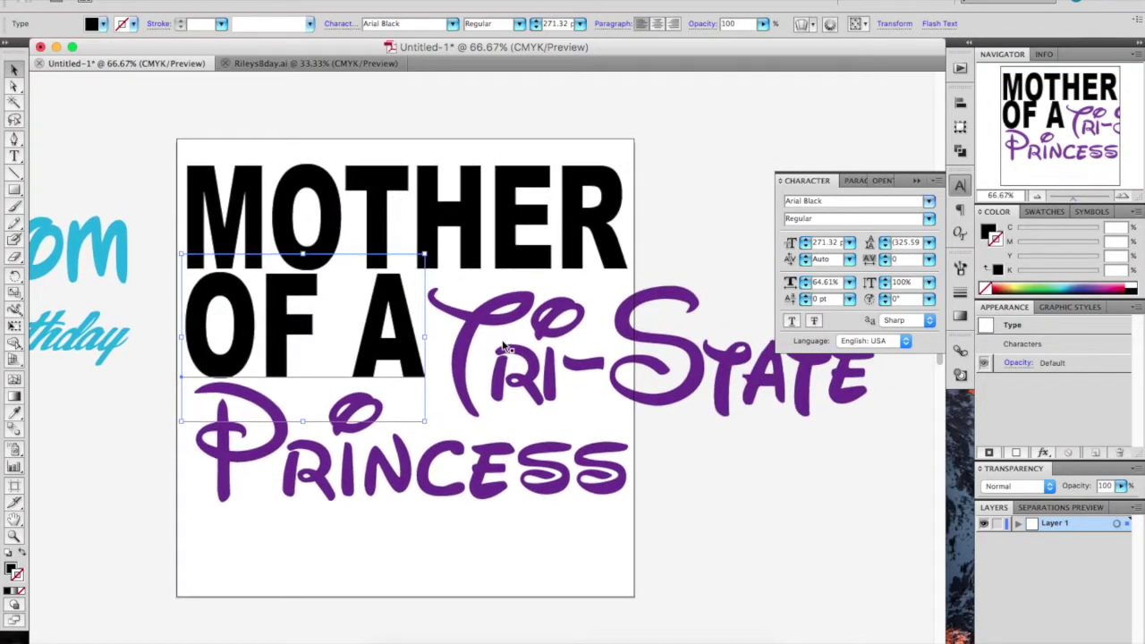
Duplicate Layer 1 and hide the original layer, keeping the copy for the alternative layout.
scroll(504, 346, "down", 2)
scroll(505, 346, "left", 1)
left_click(511, 368)
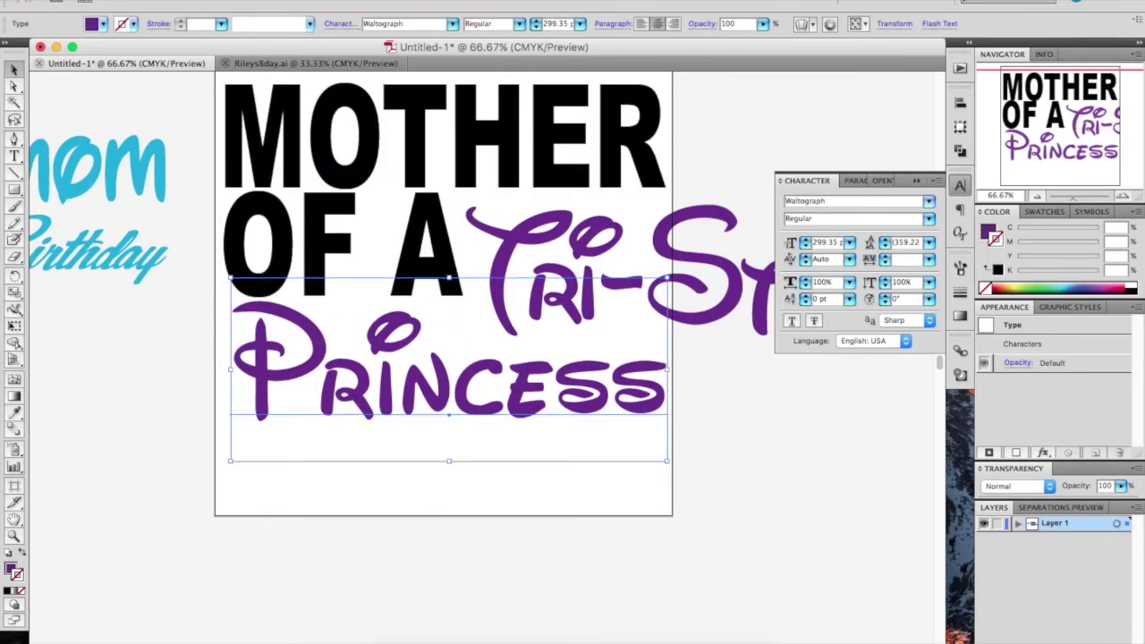
left_click_drag(1067, 524, 1067, 537)
double_click(445, 155)
left_click(637, 151)
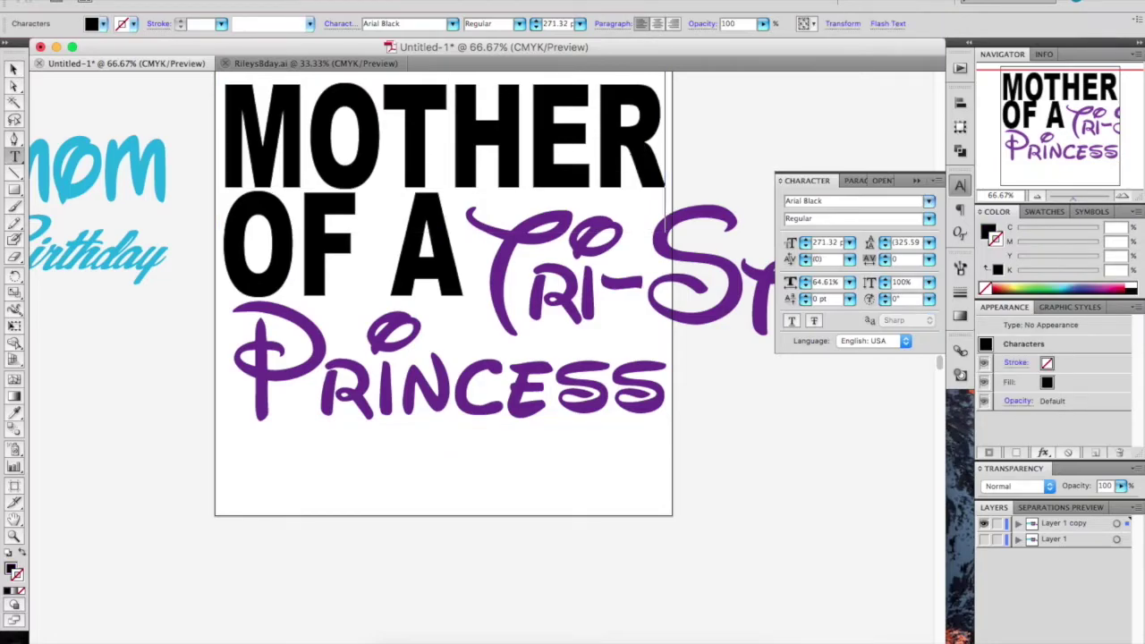
type("of")
key("BackSpace")
key("BackSpace")
key("BackSpace")
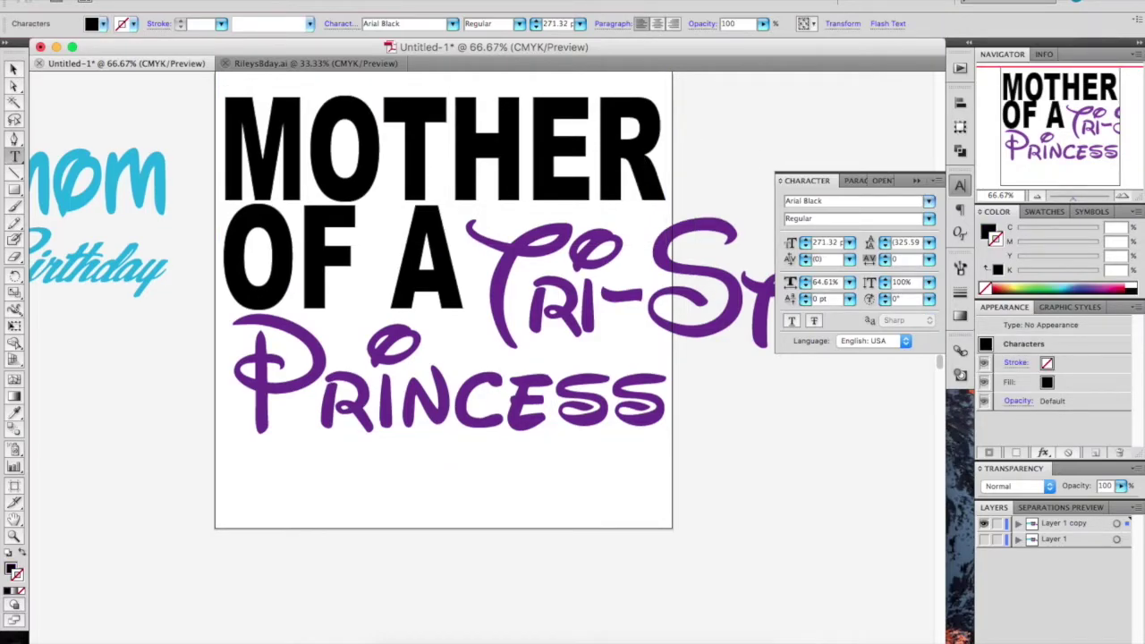
key("Escape")
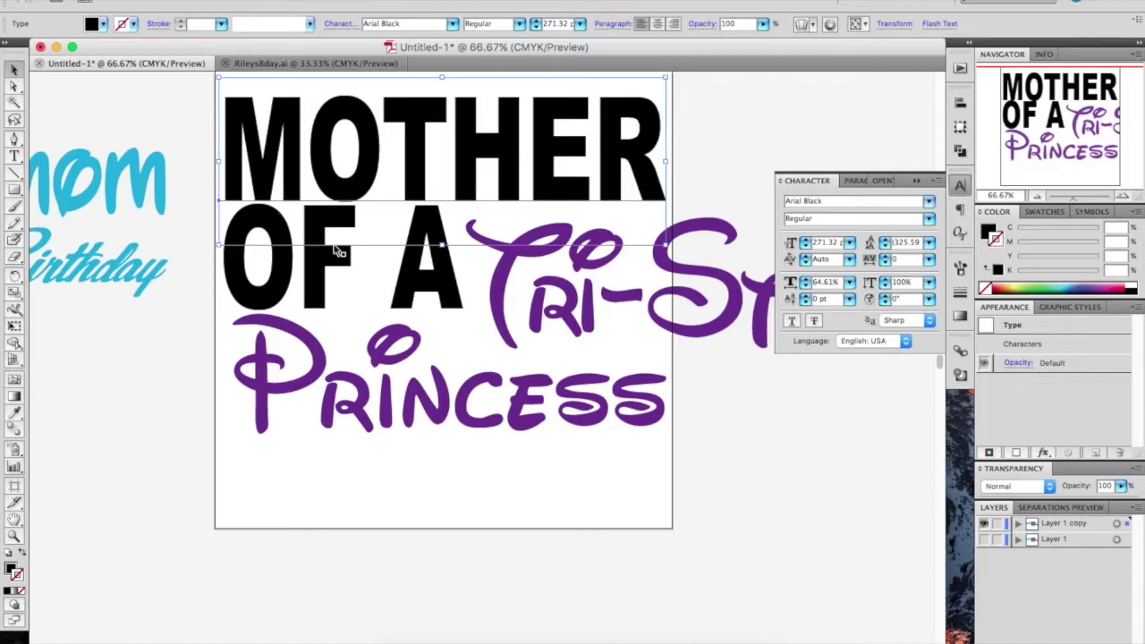
left_click(562, 504)
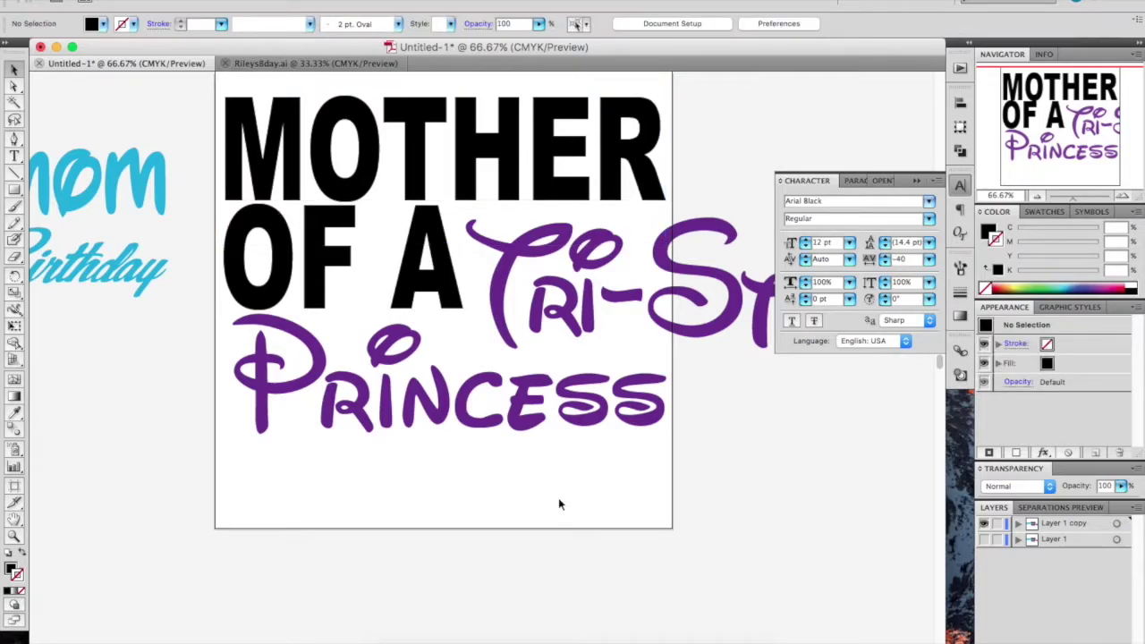
Move the OF A text outside the artboard beside MOTHER and place Tri-State directly beneath MOTHER.
left_click(403, 278)
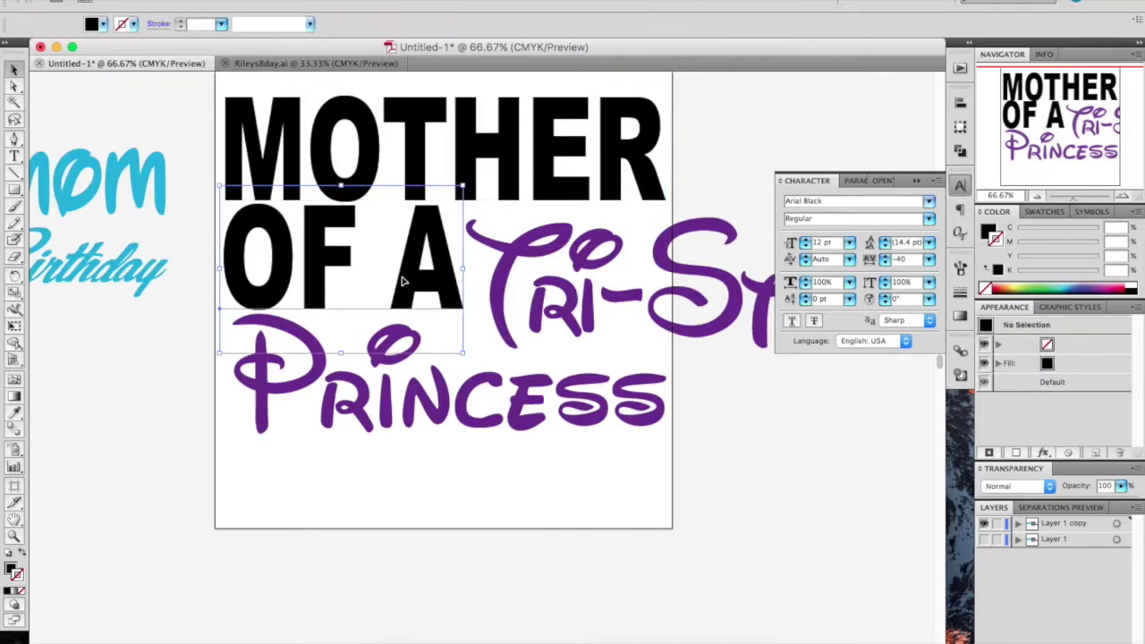
left_click_drag(403, 277, 865, 158)
left_click_drag(704, 302, 467, 286)
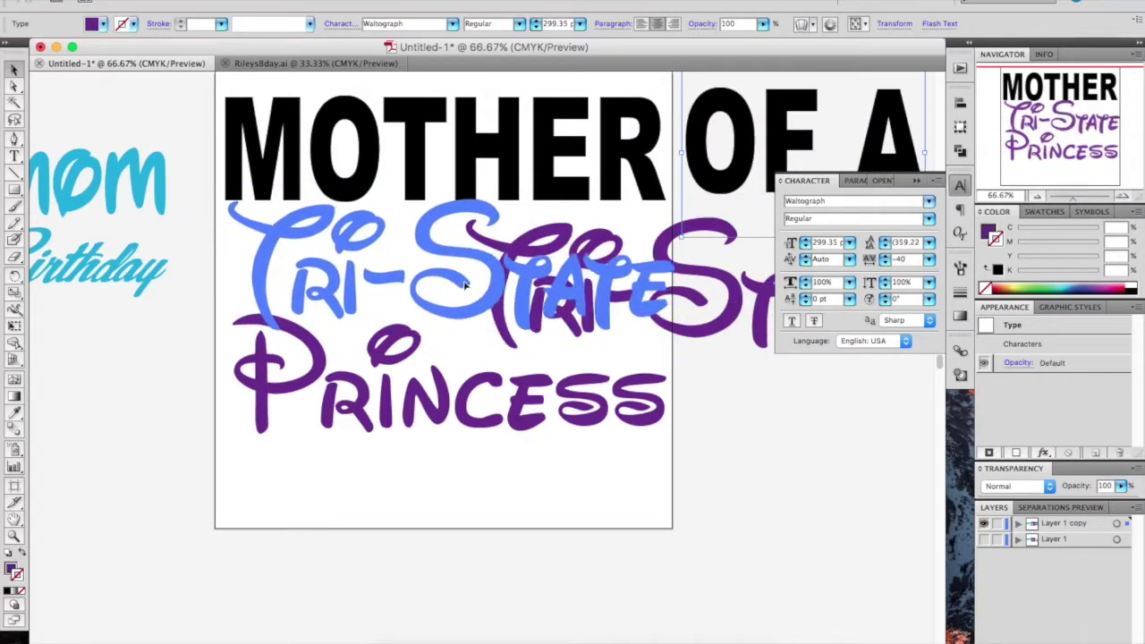
left_click(591, 499)
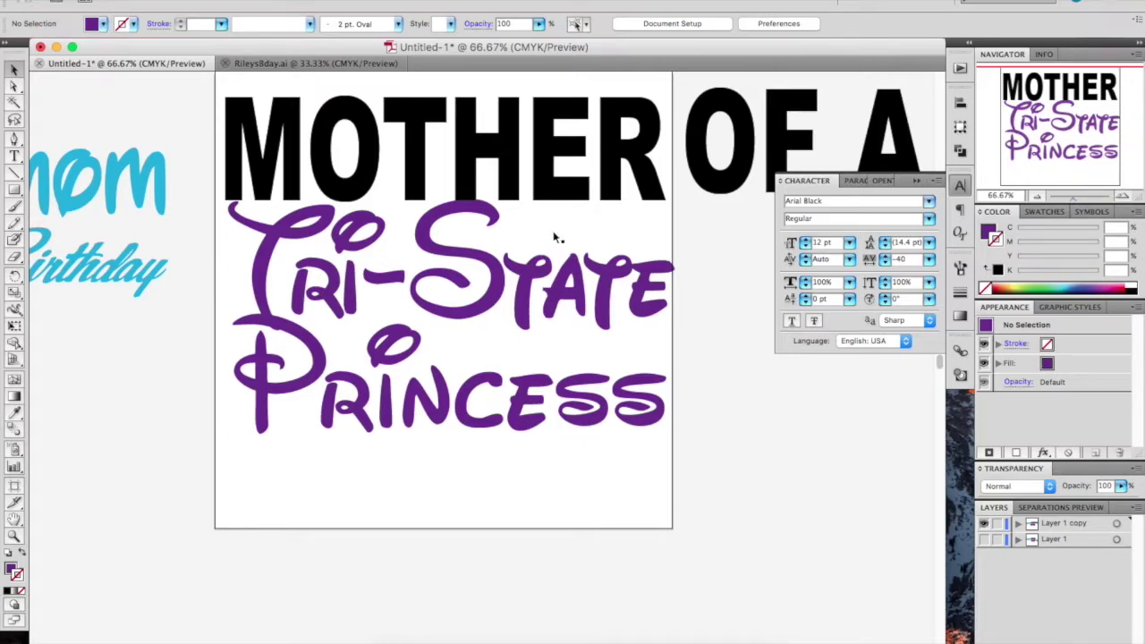
Delete the purple Princess text below Tri-State.
left_click(709, 161)
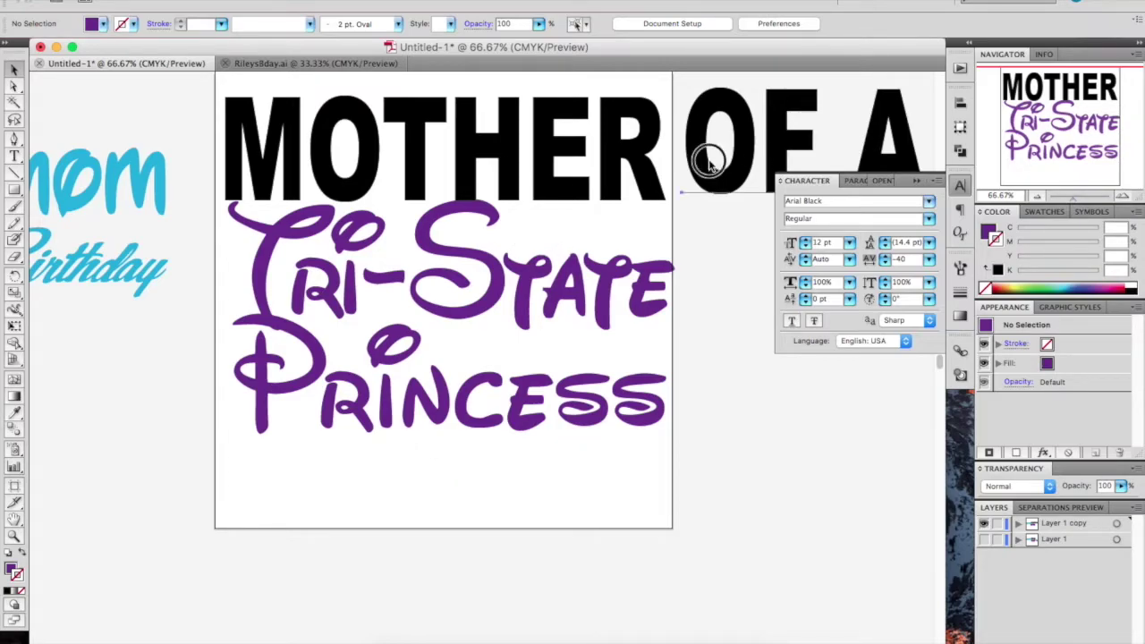
left_click(430, 410)
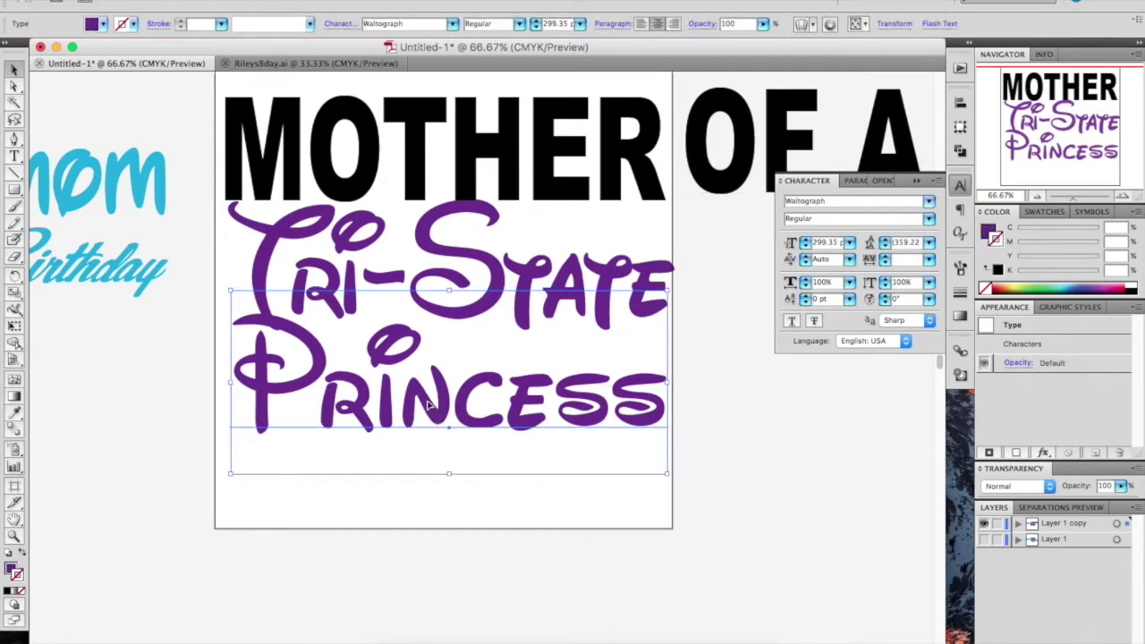
key("Delete")
Duplicate the MOTHER text below Tri-State and change the copy's wording to PRINCESS.
left_click_drag(455, 115, 461, 394)
double_click(462, 393)
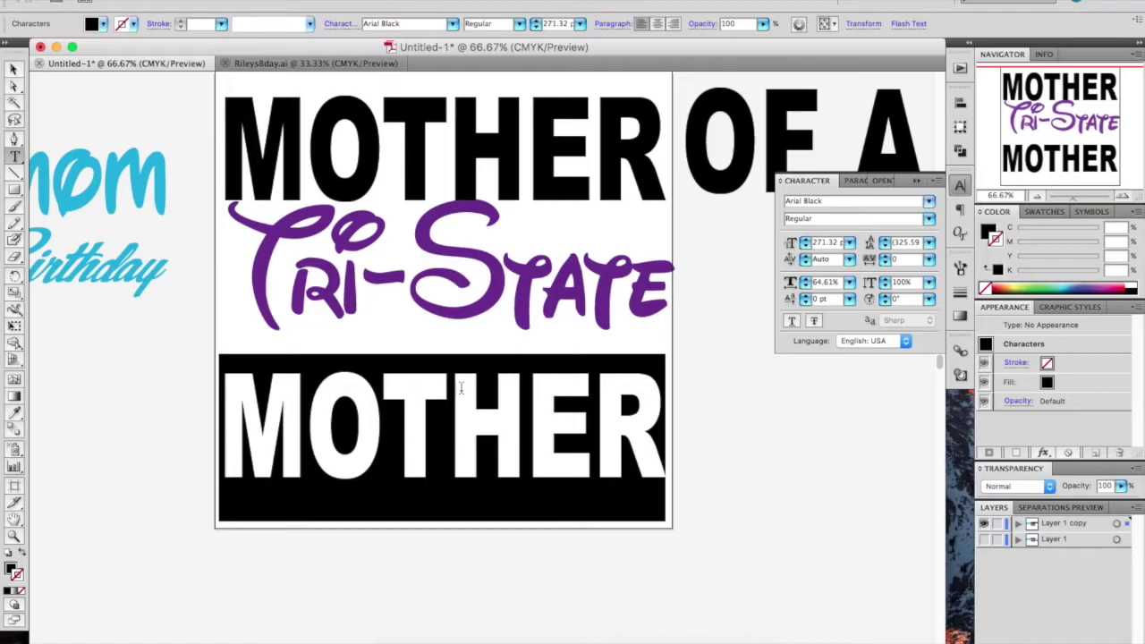
type("PRINCESS")
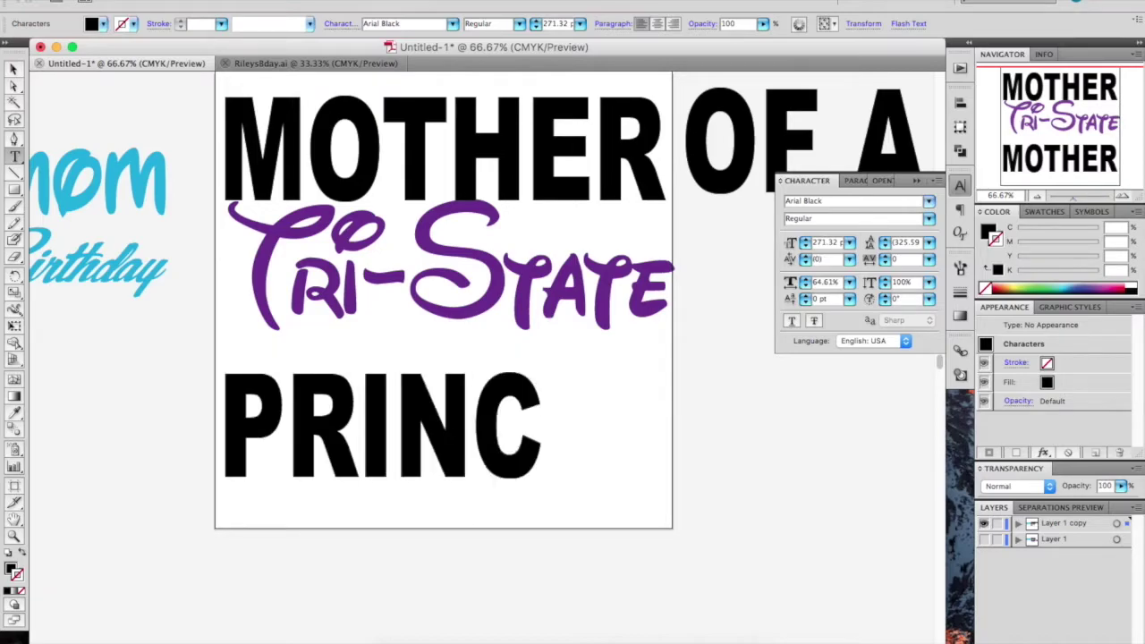
Resize PRINCESS to the artboard width and slightly taller, and lower Tri-State to sit just above it.
left_click(13, 68)
left_click_drag(745, 439, 671, 431)
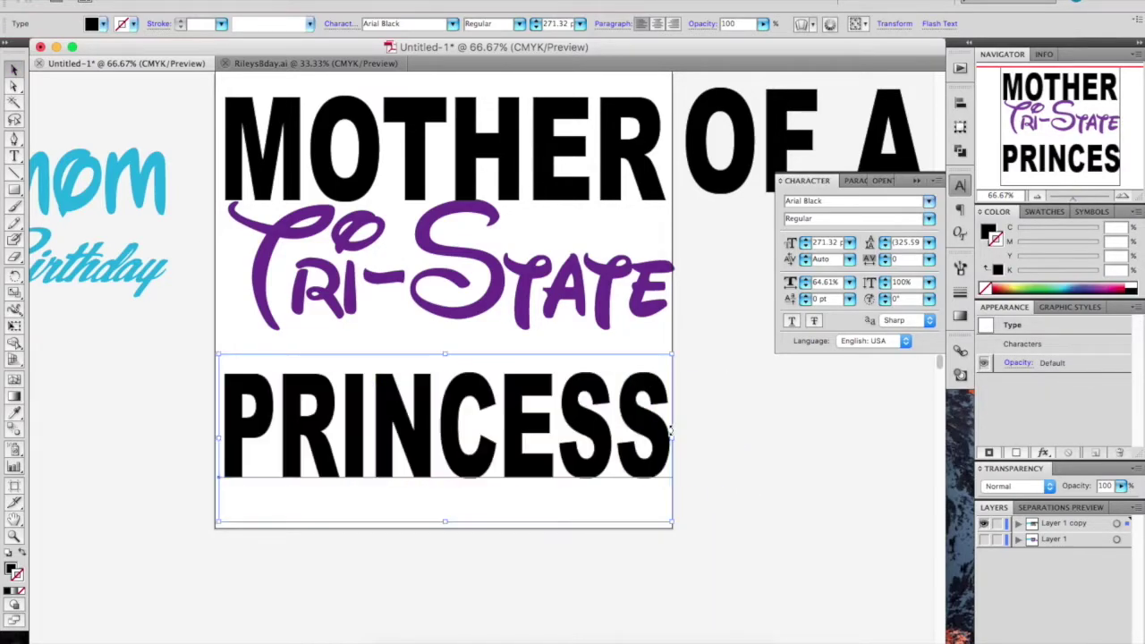
left_click_drag(445, 353, 445, 340)
mouse_move(484, 302)
left_mouse_down()
mouse_move(468, 302)
mouse_move(478, 315)
left_mouse_up()
Extend the MOTHER line to read MOTHER OF A and condense it horizontally to fit the artboard width.
left_click(662, 179)
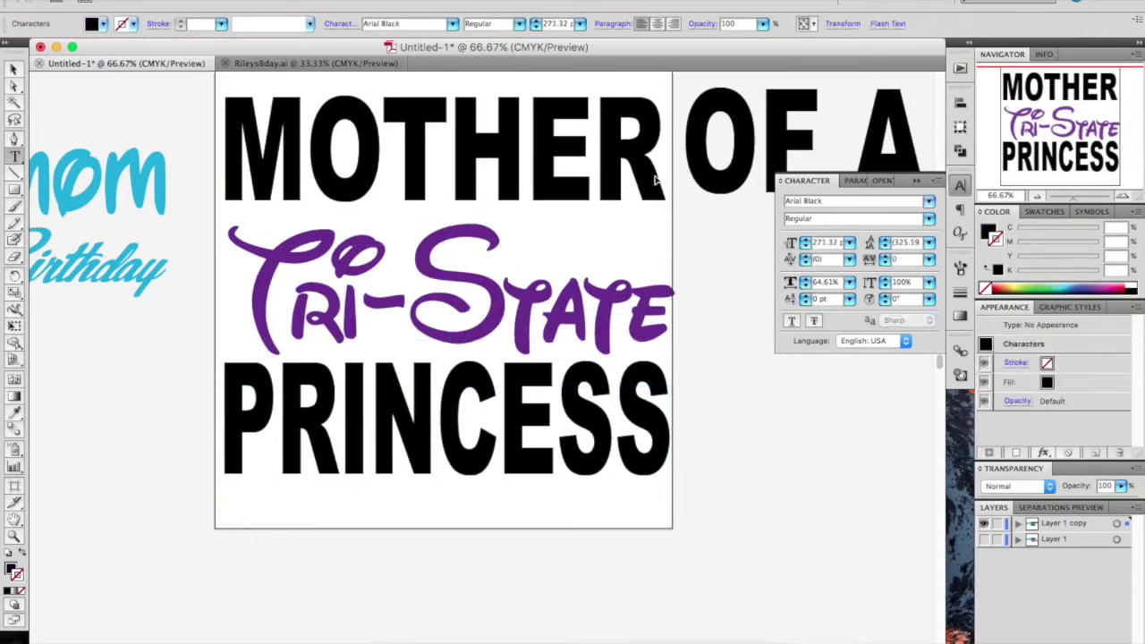
key("shift+Right")
key("shift+Right")
key("shift+Right")
key("shift+Right")
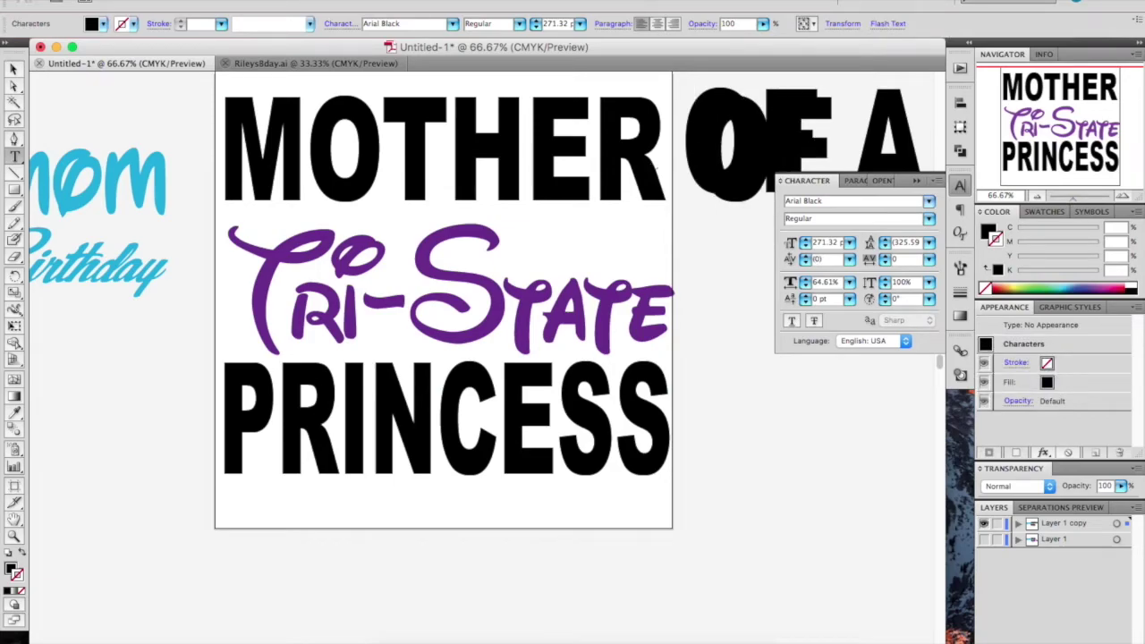
left_click(13, 68)
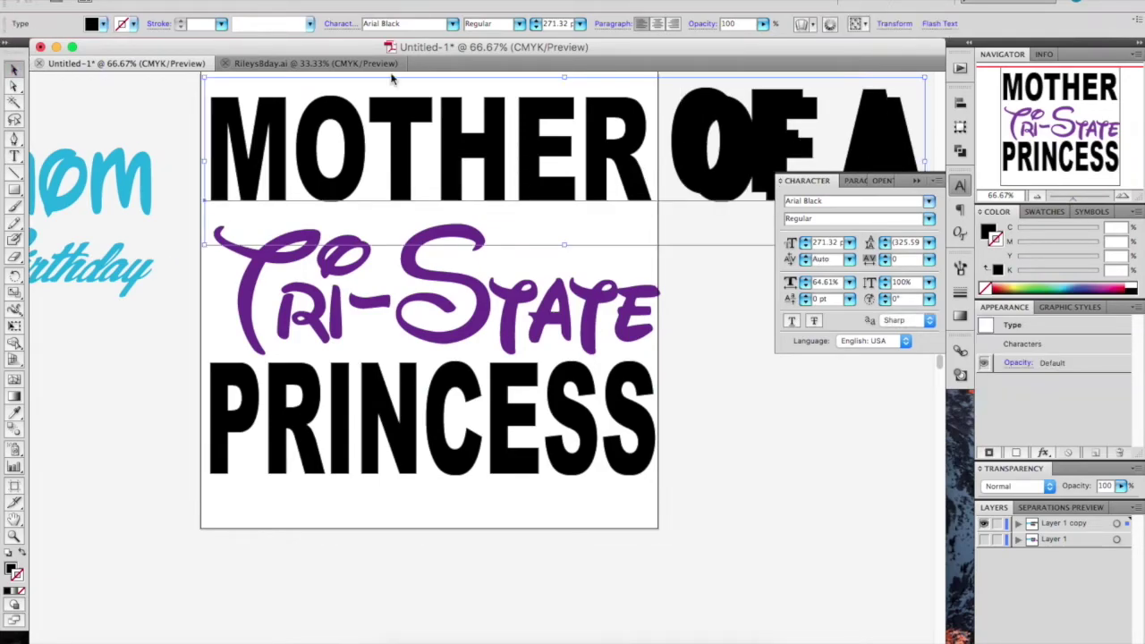
left_click_drag(923, 161, 654, 168)
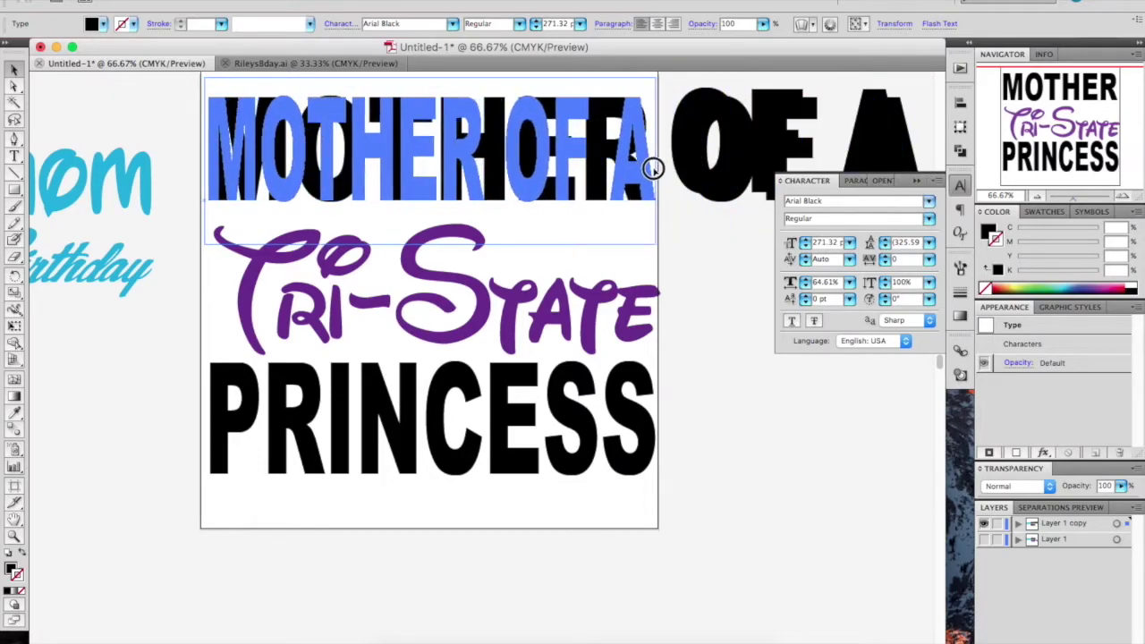
Move Tri-State up to overlap the bottom of MOTHER OF A and raise PRINCESS to meet it from below.
left_click(656, 339)
left_click_drag(544, 337, 527, 279)
left_click_drag(472, 440, 468, 370)
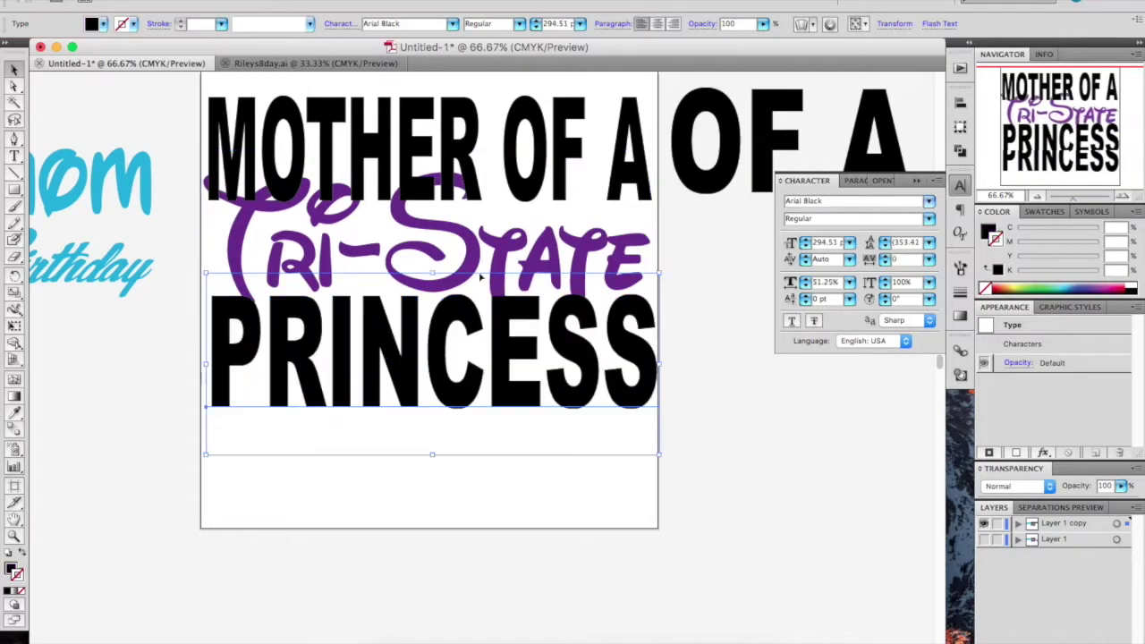
Bring the purple Tri-State text to the front of the black lines.
left_click(456, 246)
right_click(458, 245)
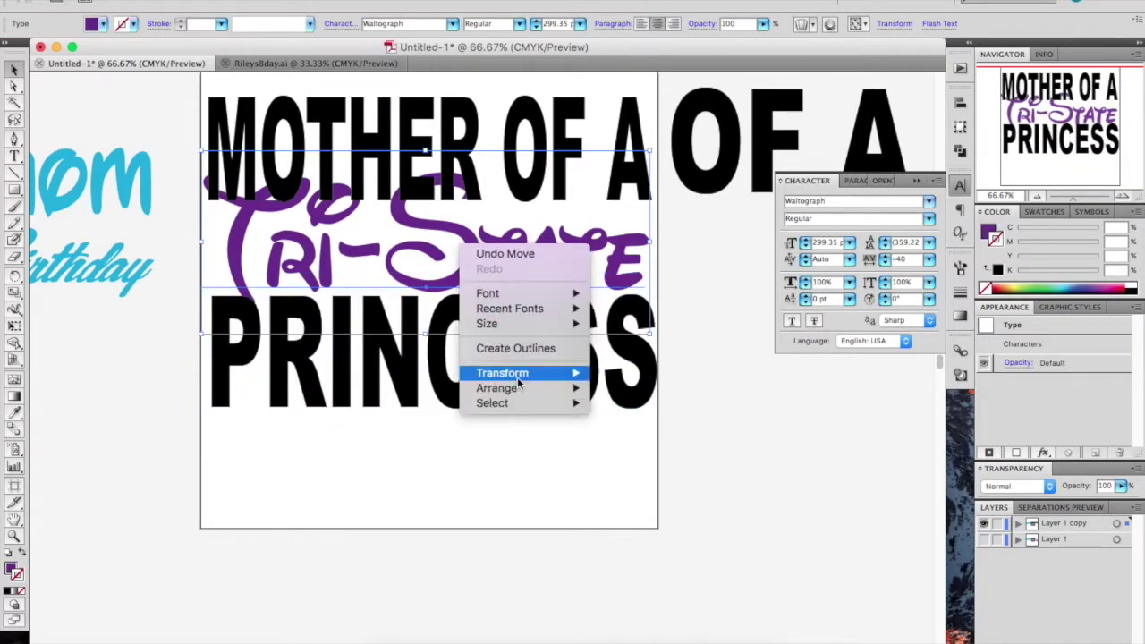
mouse_move(517, 376)
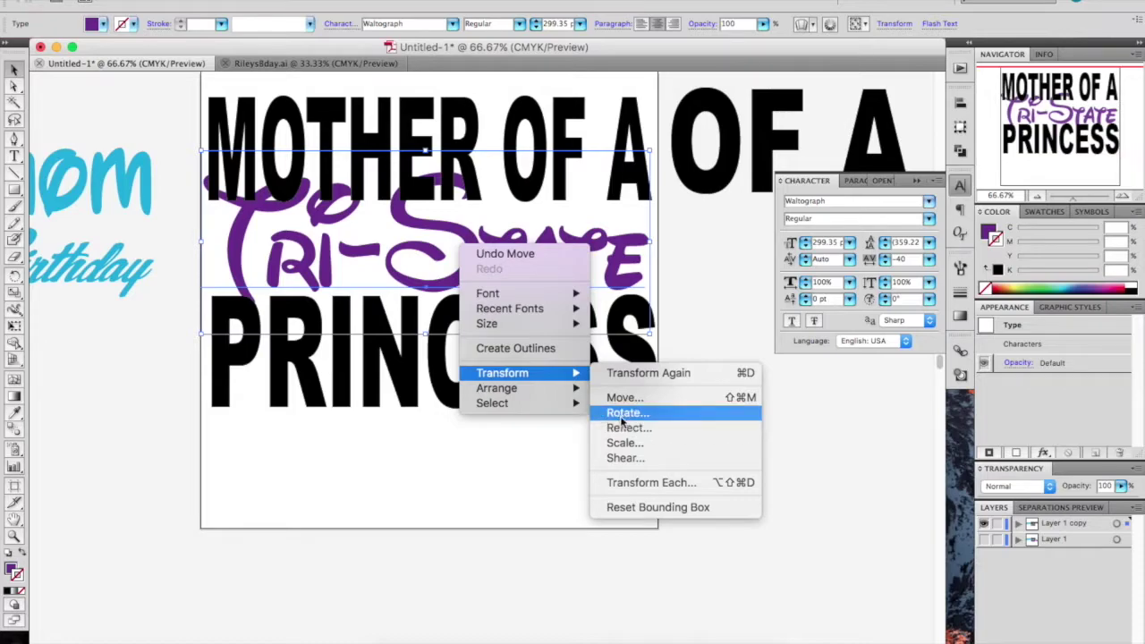
mouse_move(550, 390)
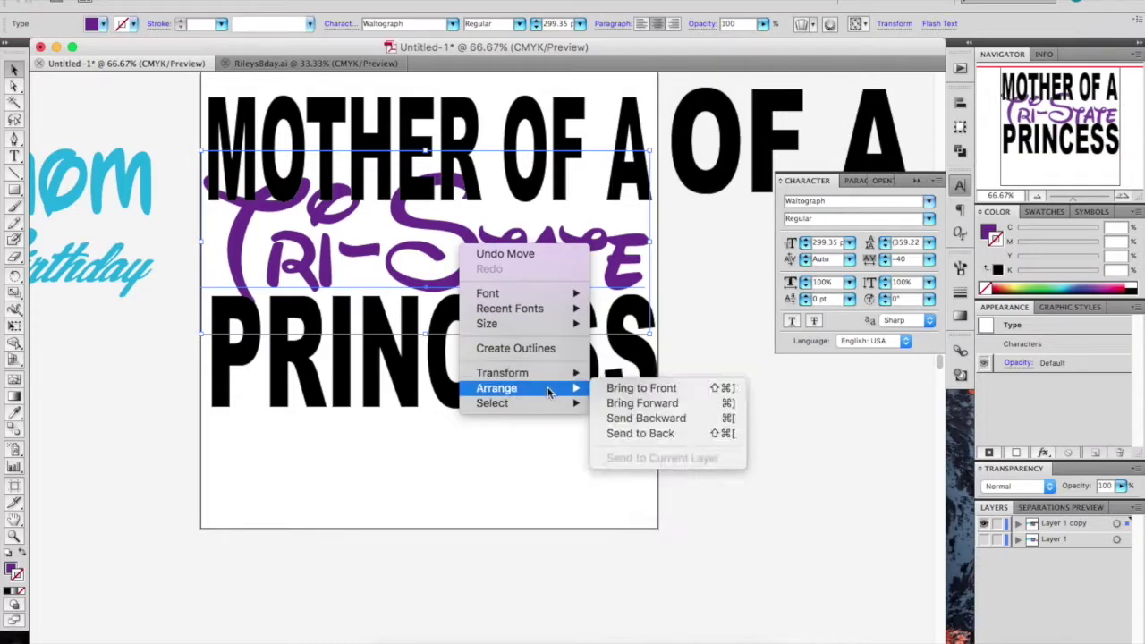
left_click(620, 391)
left_click(665, 371)
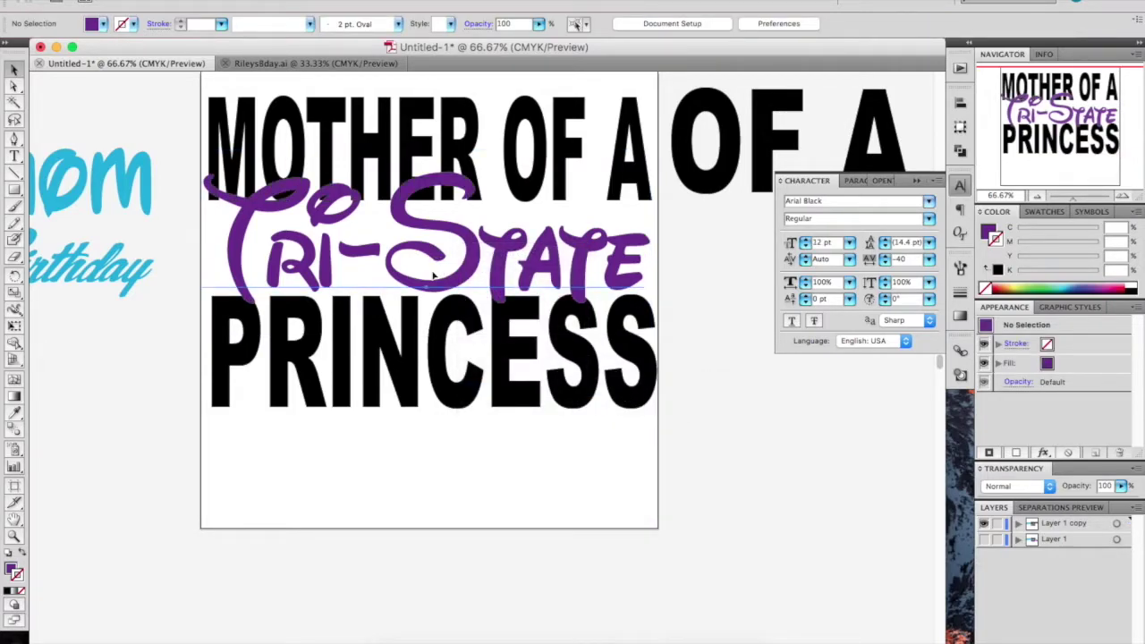
Shift Tri-State slightly down between MOTHER OF A and PRINCESS.
left_click(433, 275)
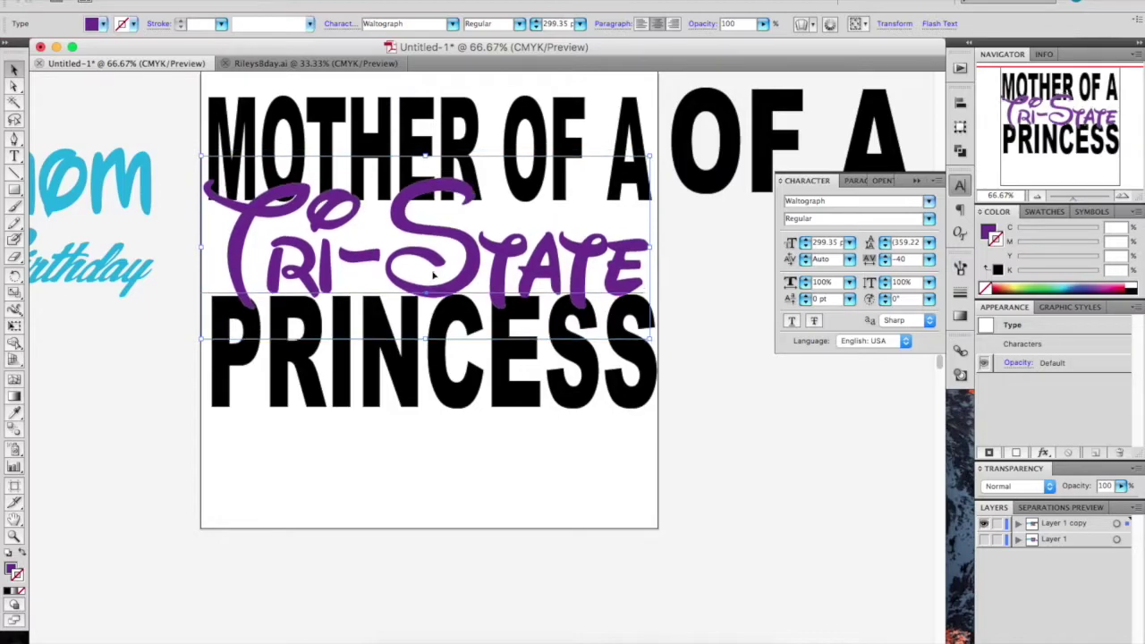
left_click(668, 322)
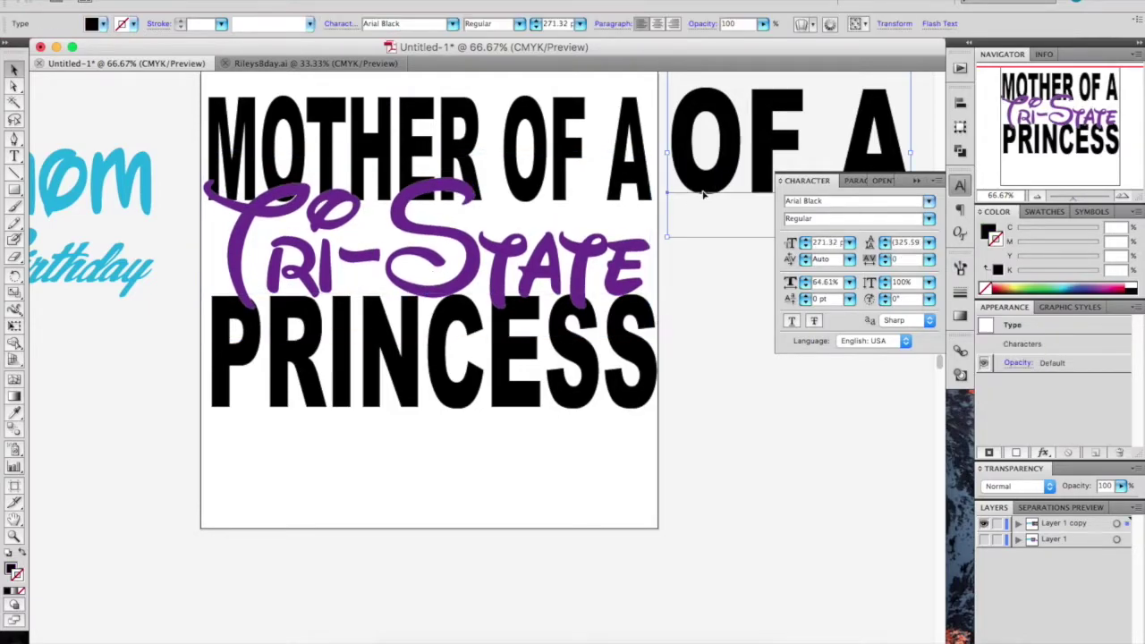
scroll(690, 192, "up", 5)
scroll(690, 192, "left", 5)
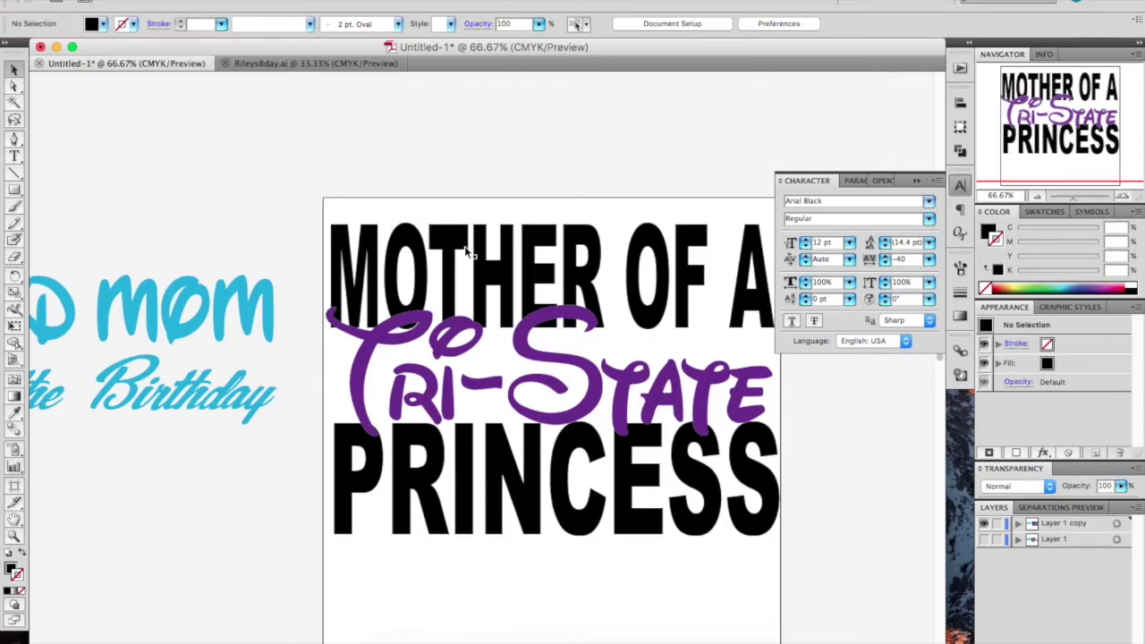
Change the fill of the MOTHER OF A and PRINCESS lines to white.
left_click(465, 250)
left_click(488, 477, "shift")
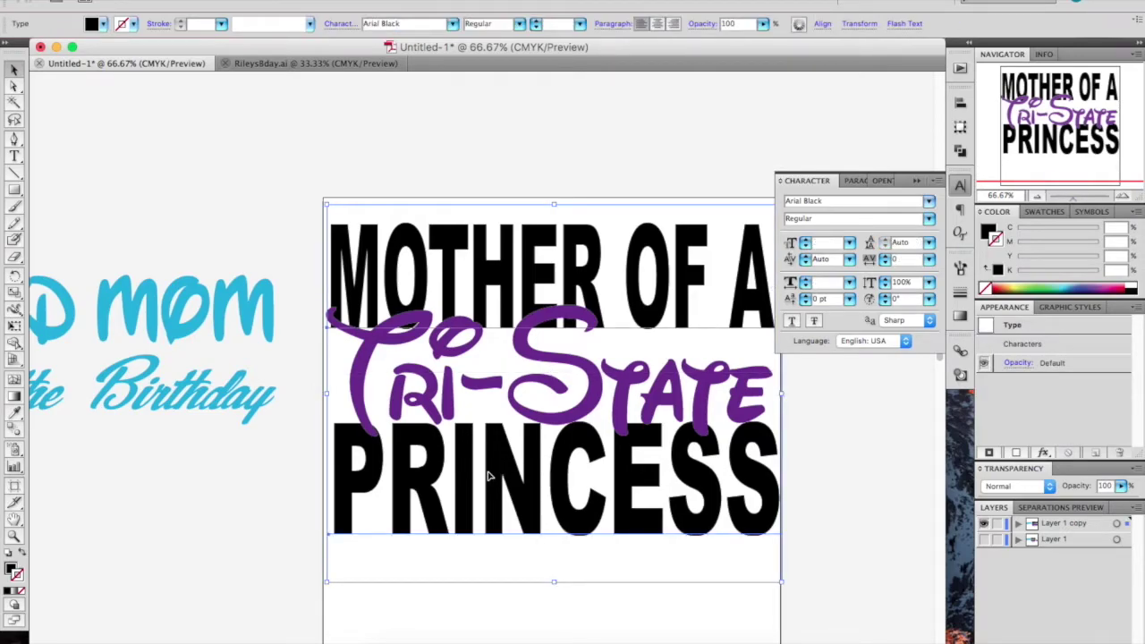
left_click(1136, 284)
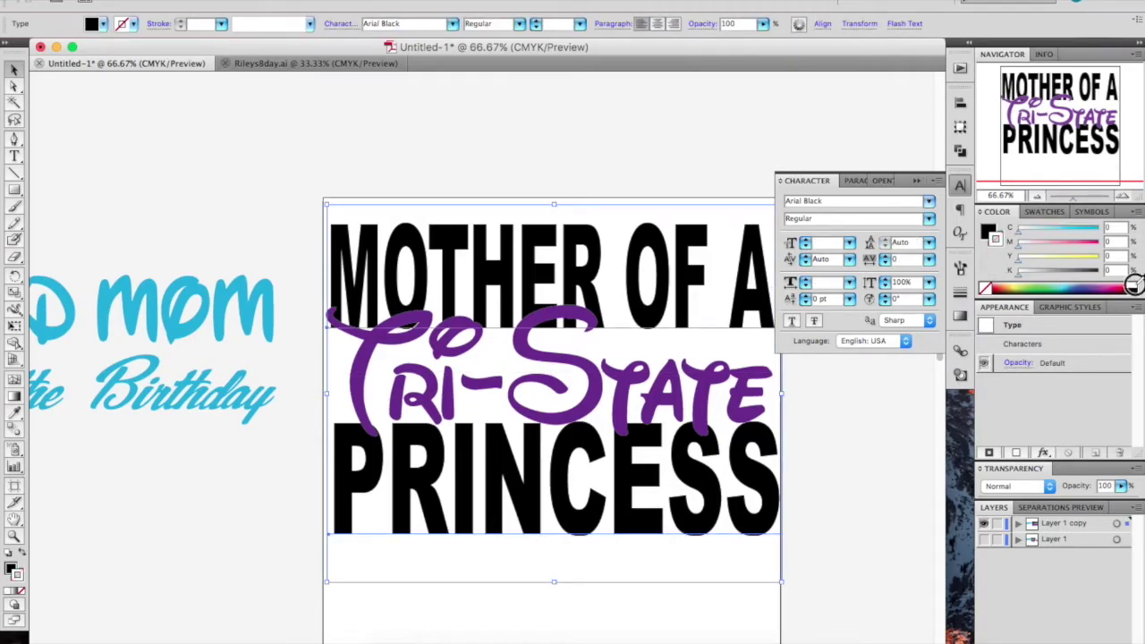
left_click(985, 288)
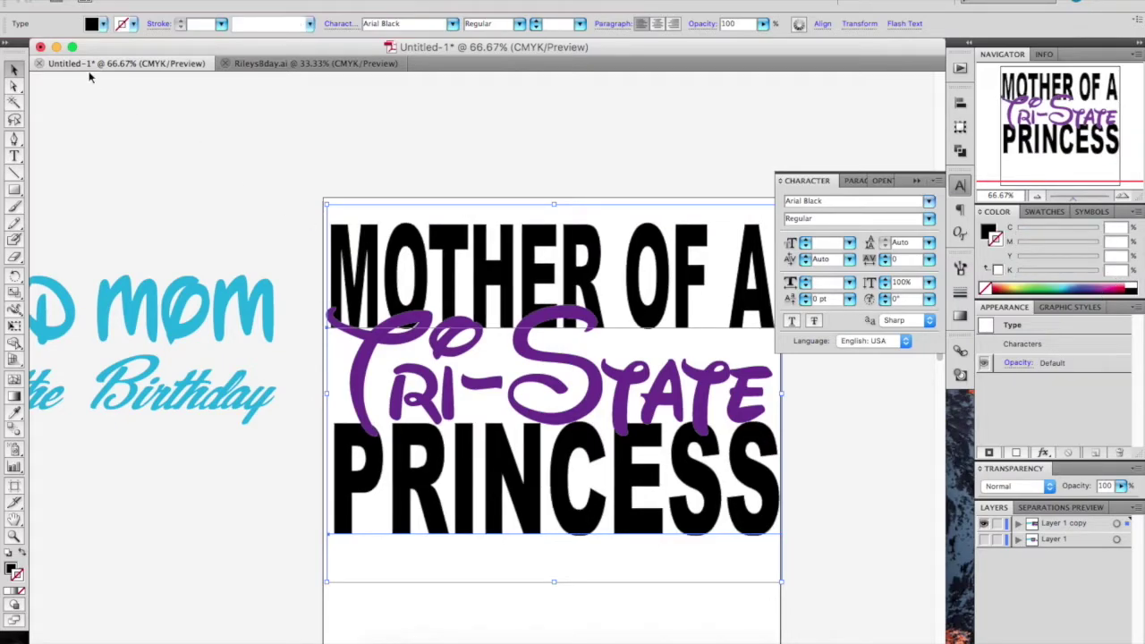
left_click(92, 27)
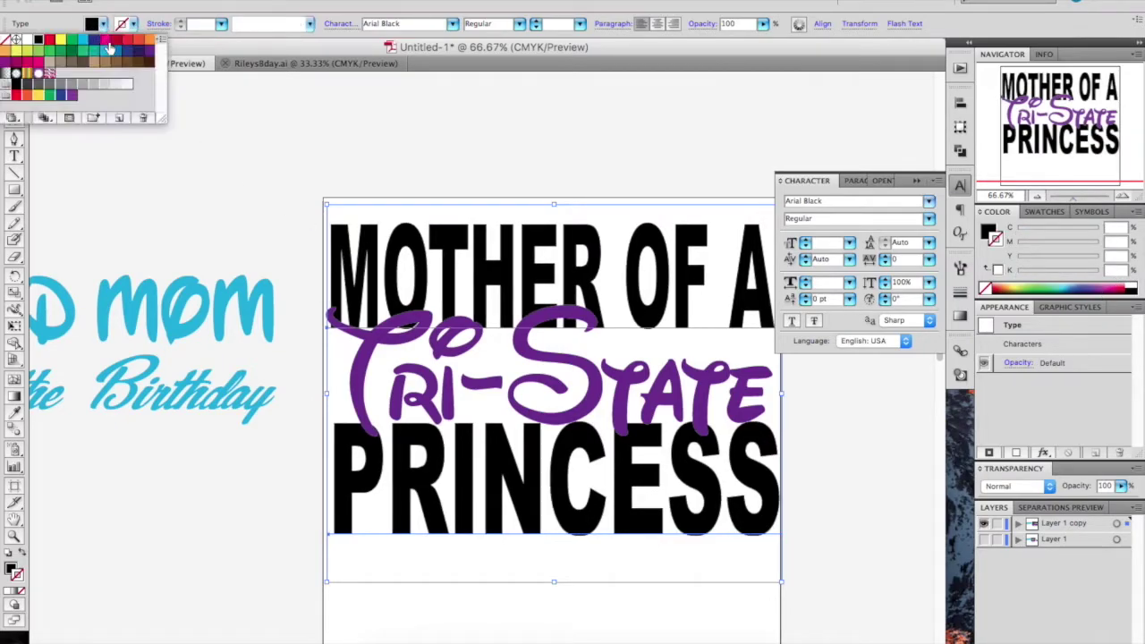
left_click(27, 41)
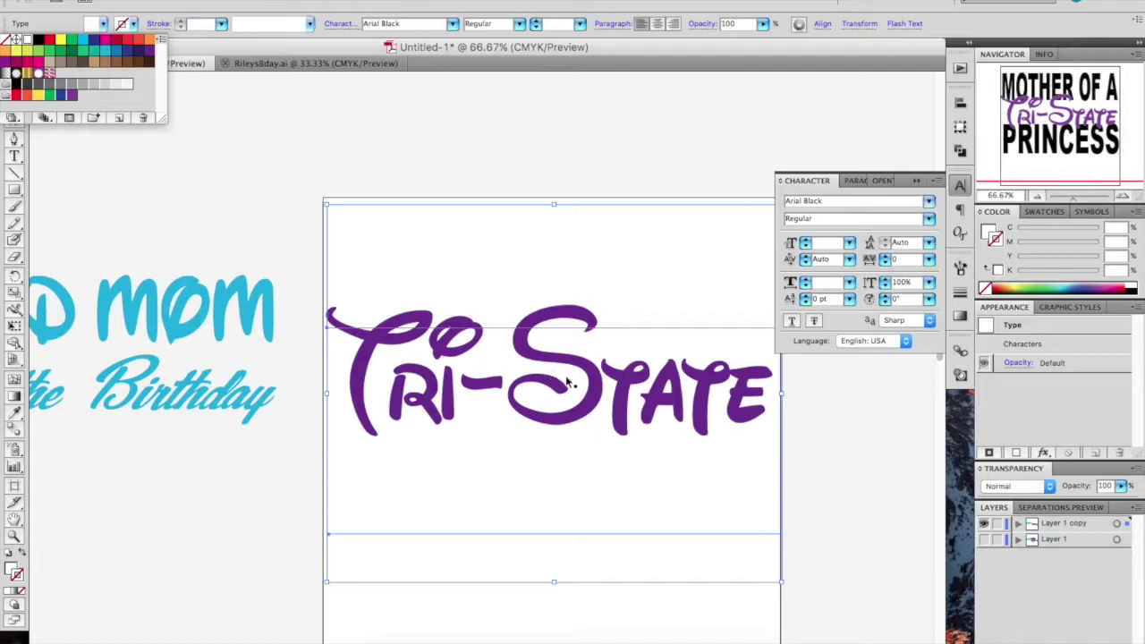
Recolor the purple Tri-State text with a light gray swatch.
left_click(652, 417)
left_click(651, 417)
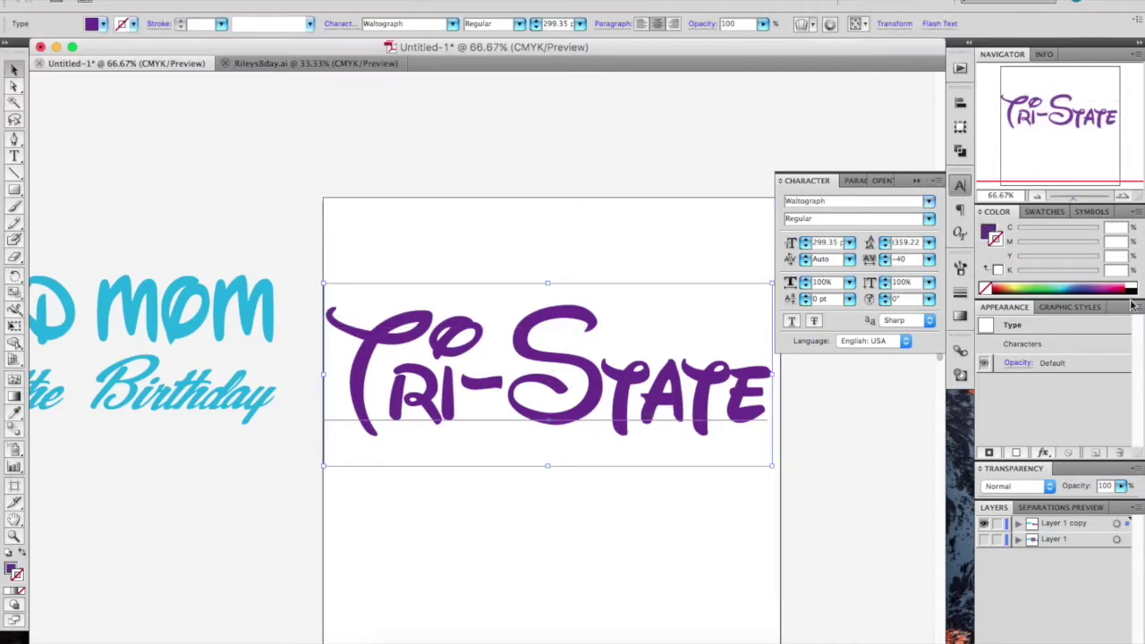
left_click(130, 1)
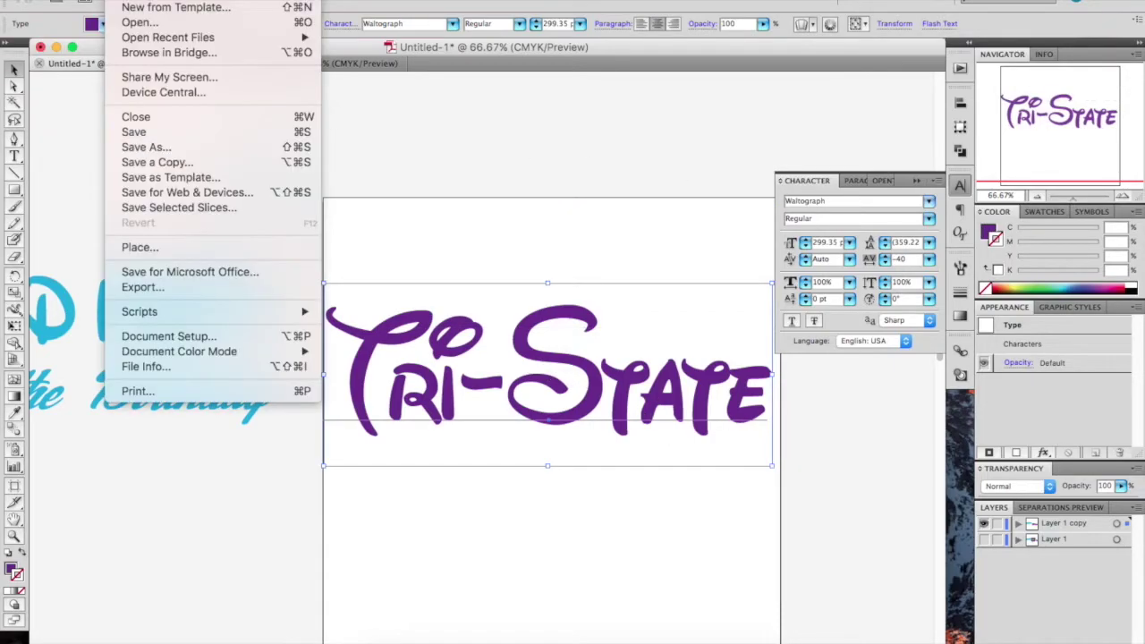
key("Escape")
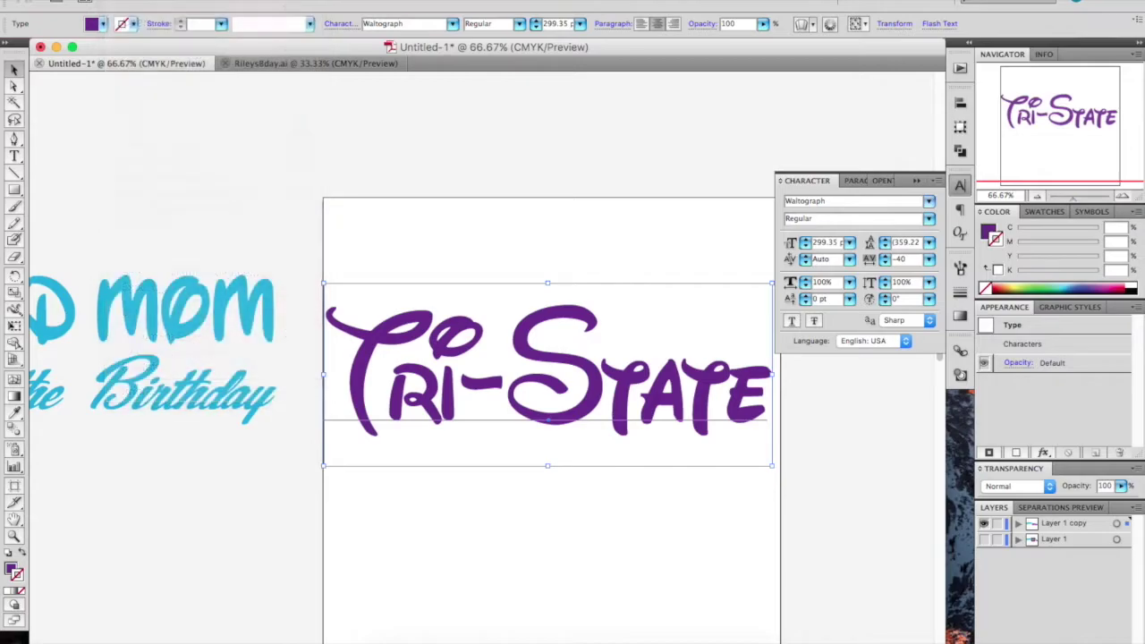
left_click(106, 25)
left_click(96, 85)
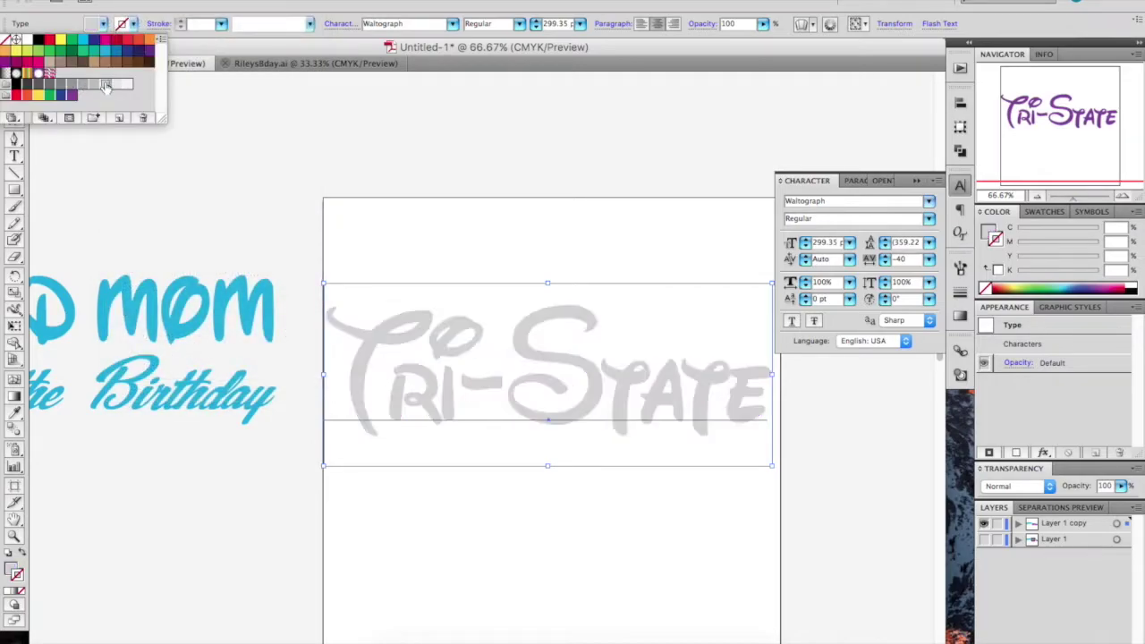
left_click(356, 194)
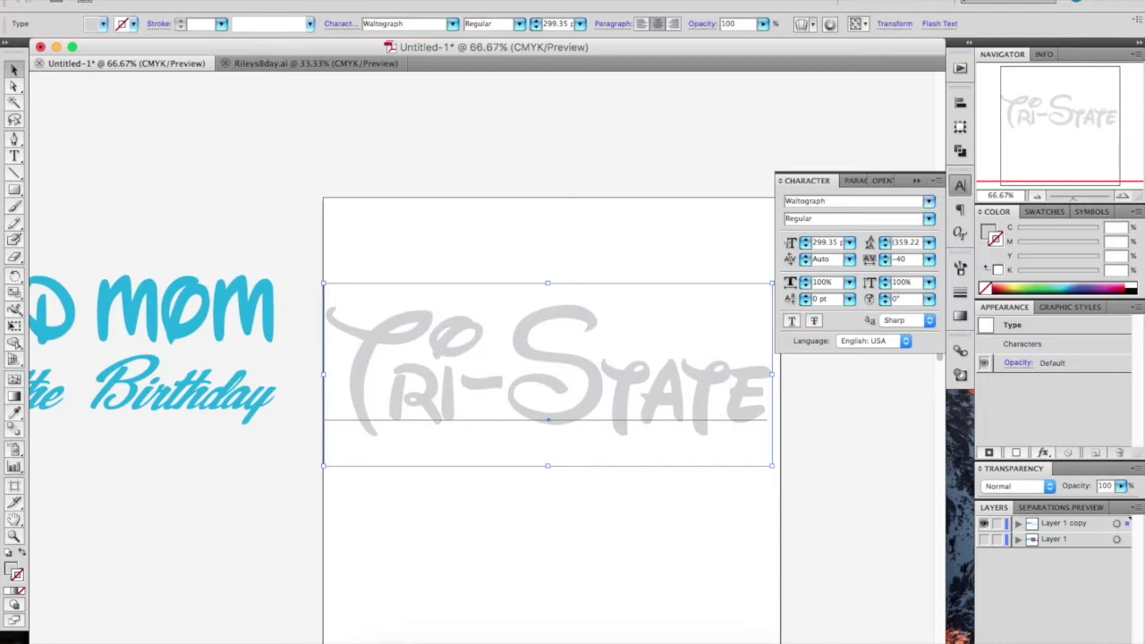
Add a new layer and draw a rectangle about 12.87 by 13.29 in covering the whole artboard.
key("super+l")
left_click(15, 190)
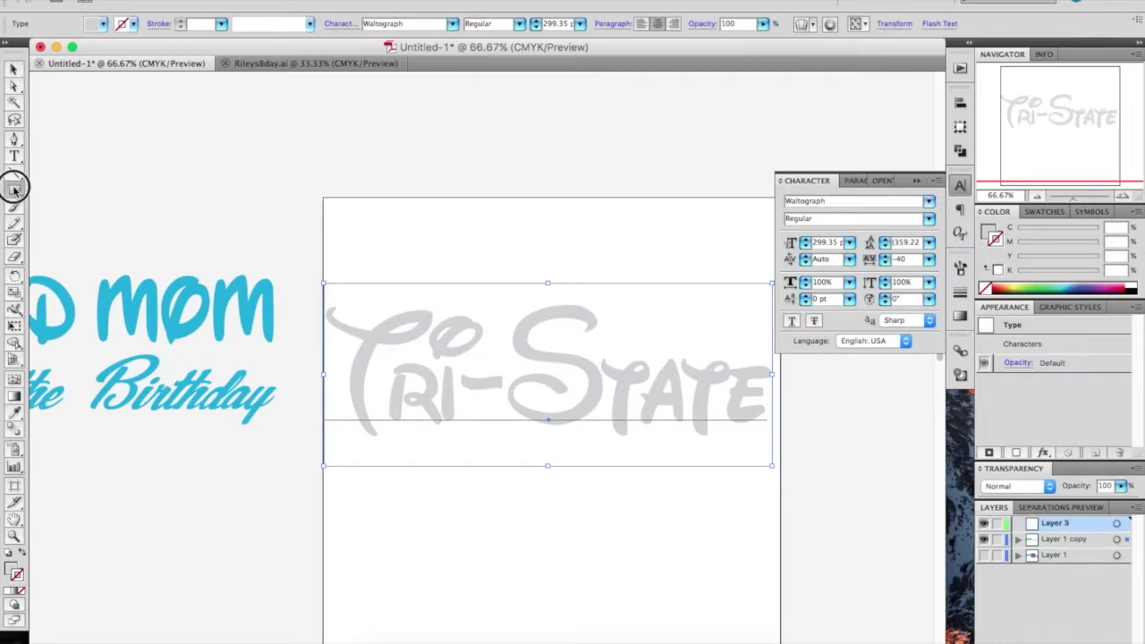
left_click_drag(14, 190, 77, 203)
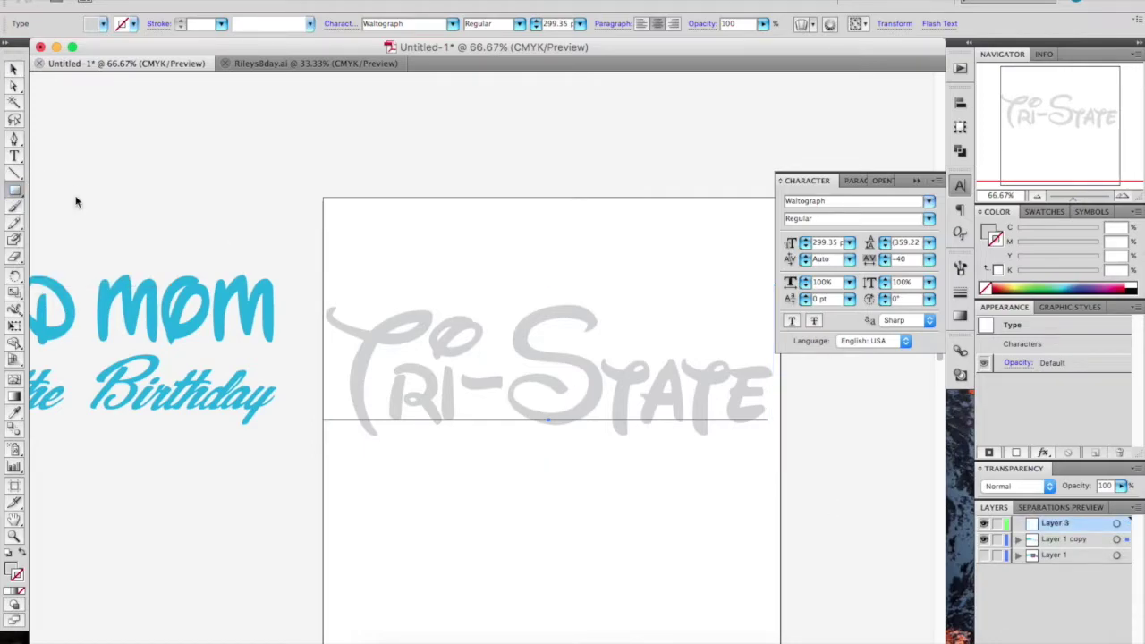
left_click(1045, 212)
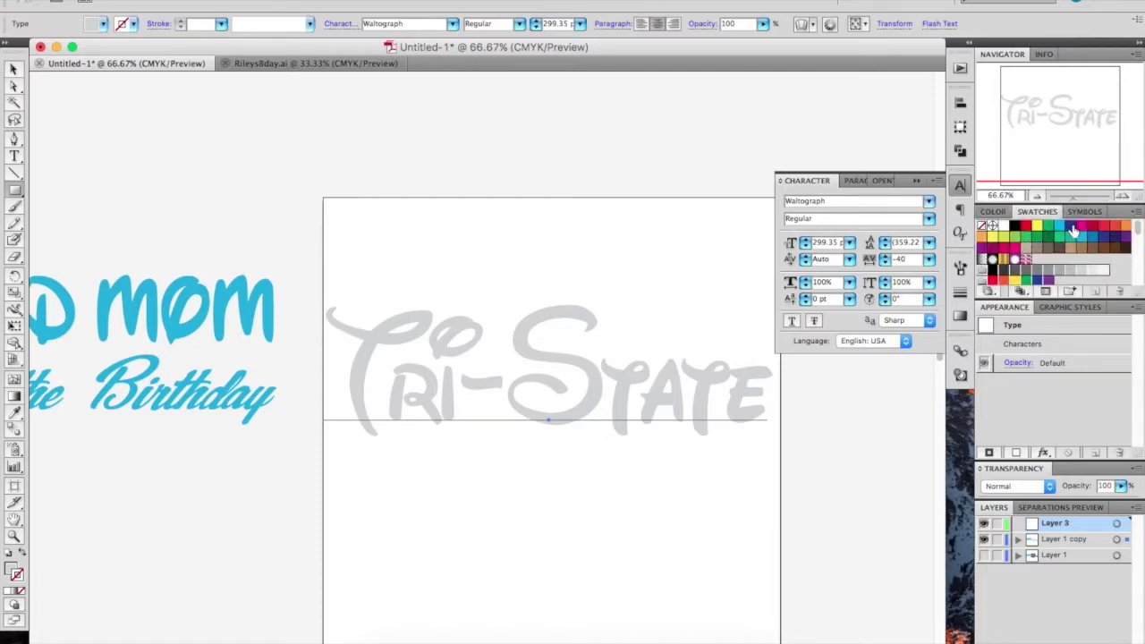
left_click(1070, 230)
left_click_drag(304, 176, 795, 446)
scroll(796, 446, "up", 5)
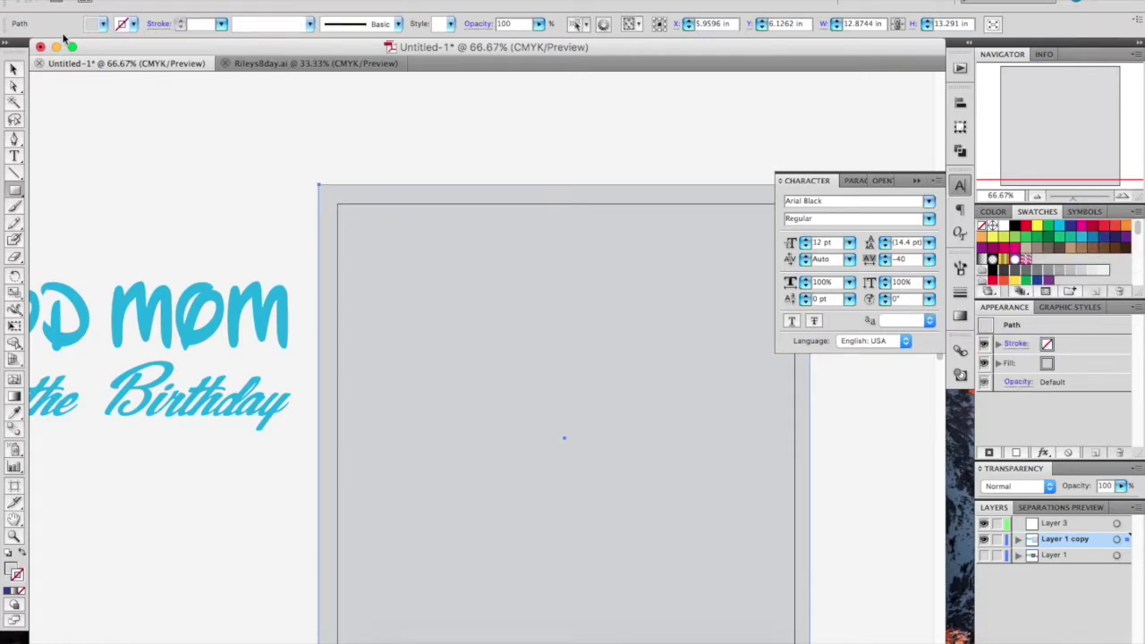
Fill the artboard-covering rectangle with the dark blue swatch.
left_click(10, 571)
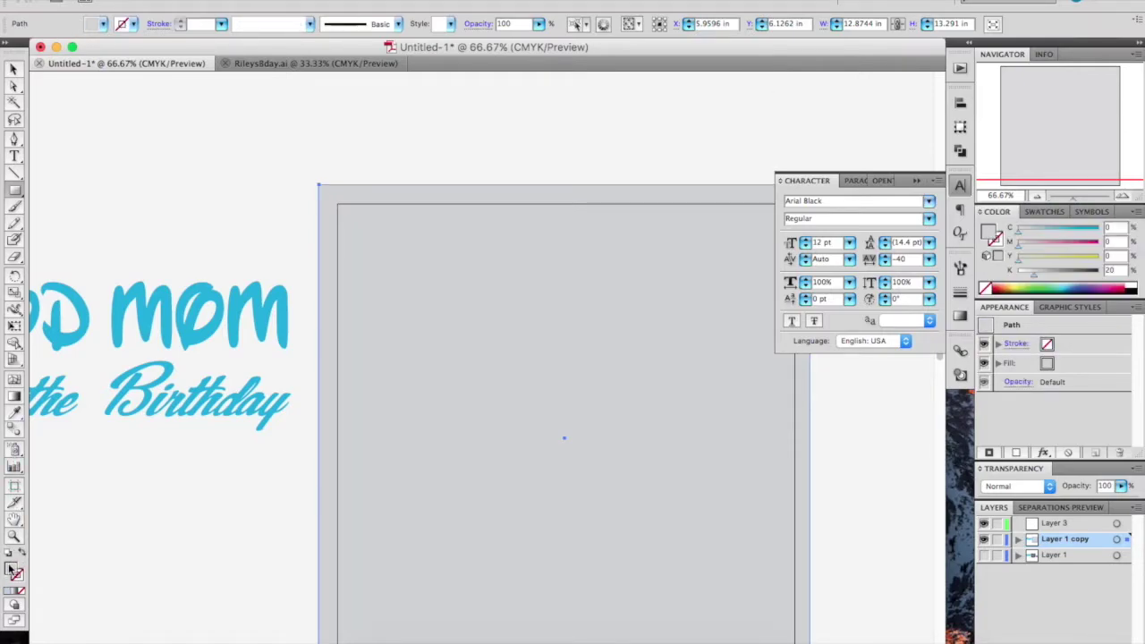
left_click(1045, 212)
left_click(1071, 228)
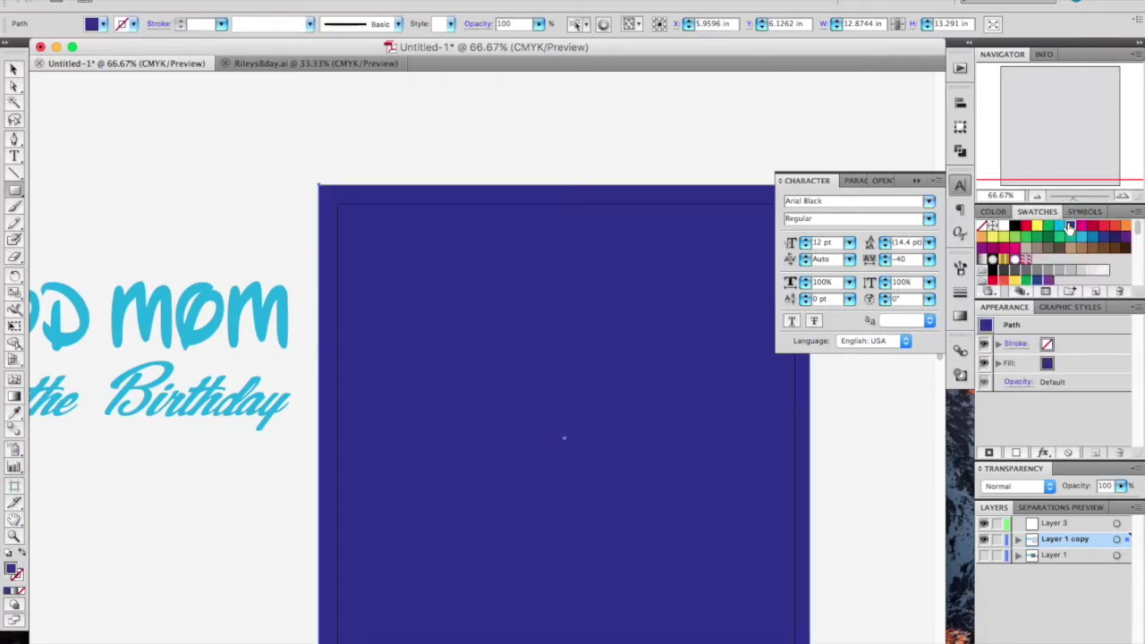
Move the blue rectangle onto a new layer beneath Layer 1 copy and lock that layer.
left_click(1097, 640)
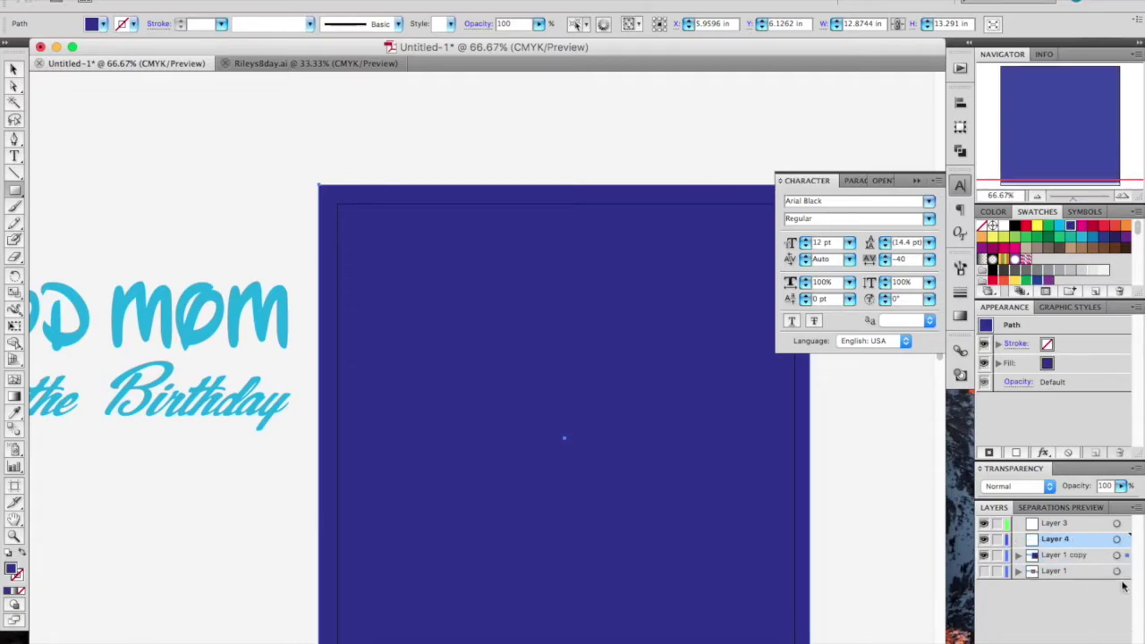
left_click_drag(1093, 546, 1091, 564)
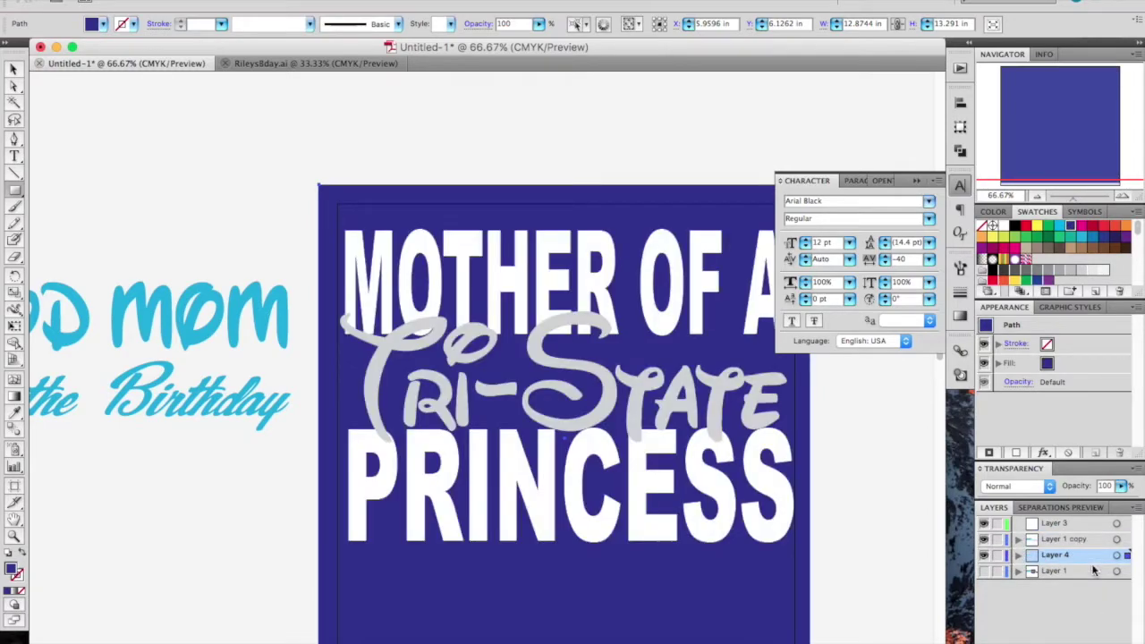
left_click(997, 555)
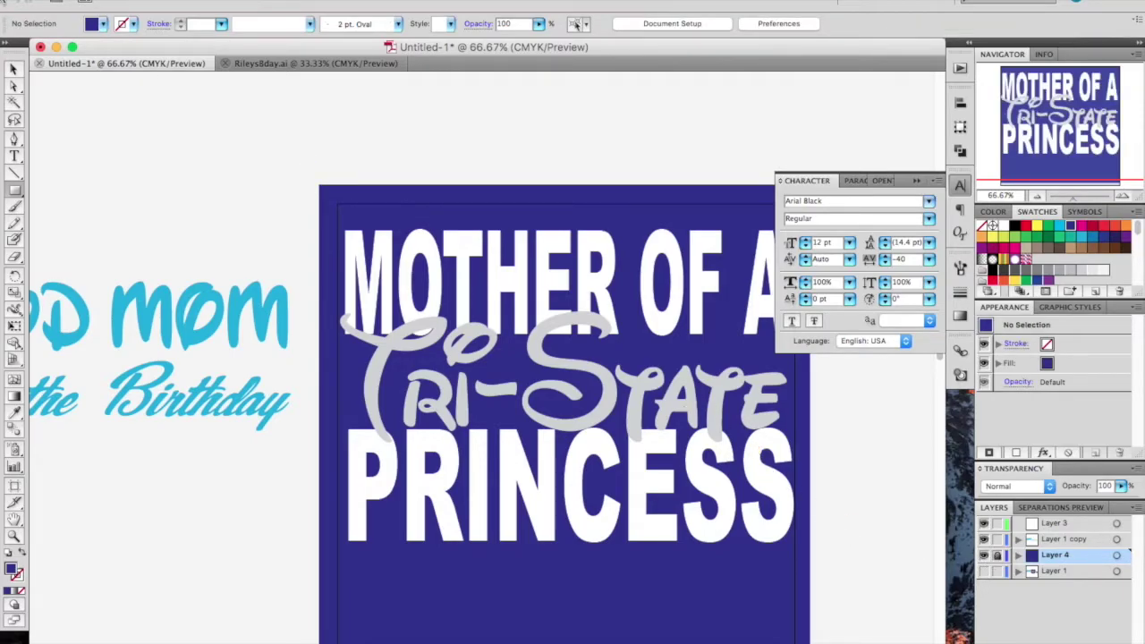
Recolor the Tri-State text with a darker, medium gray swatch.
left_click(13, 71)
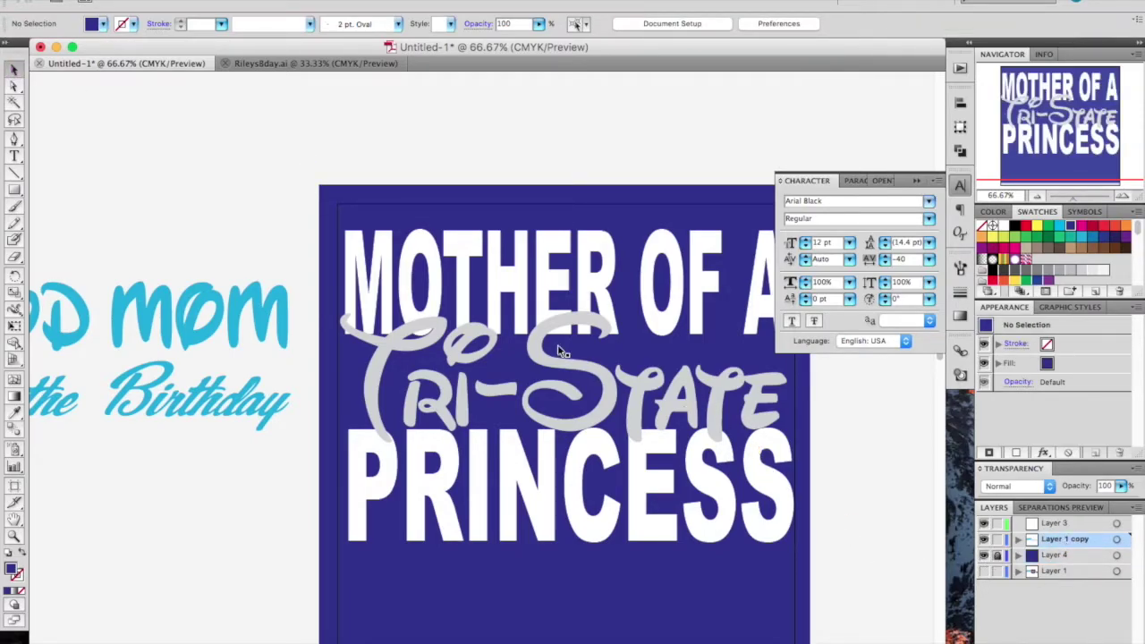
left_click(558, 349)
left_click(1056, 272)
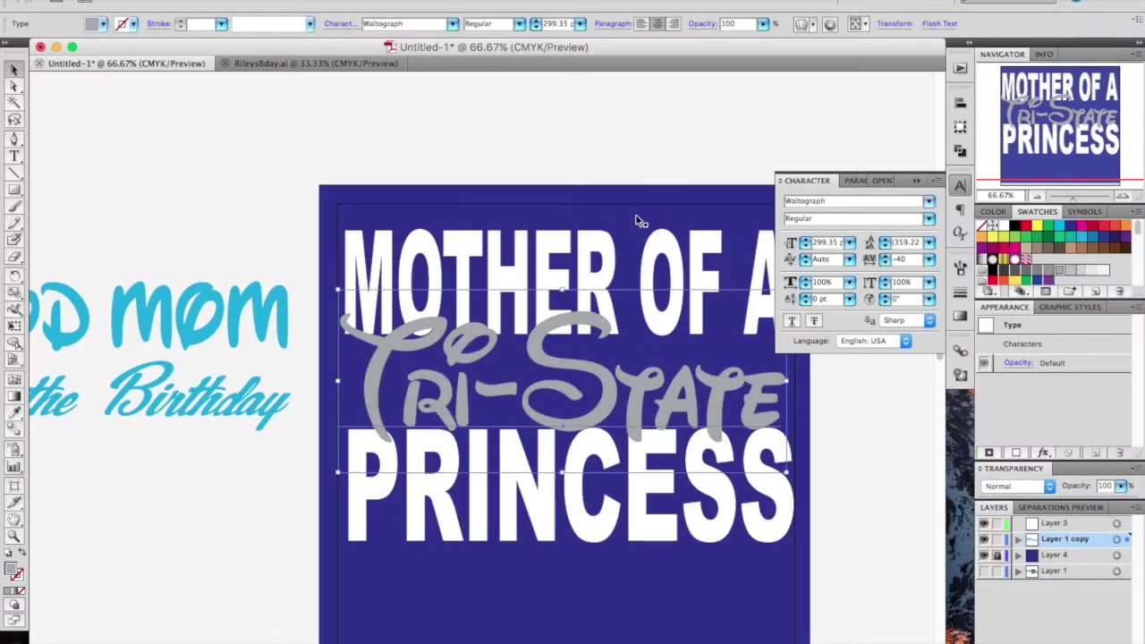
left_click(600, 184)
scroll(601, 184, "down", 3)
scroll(600, 185, "right", 2)
scroll(586, 237, "up", 2)
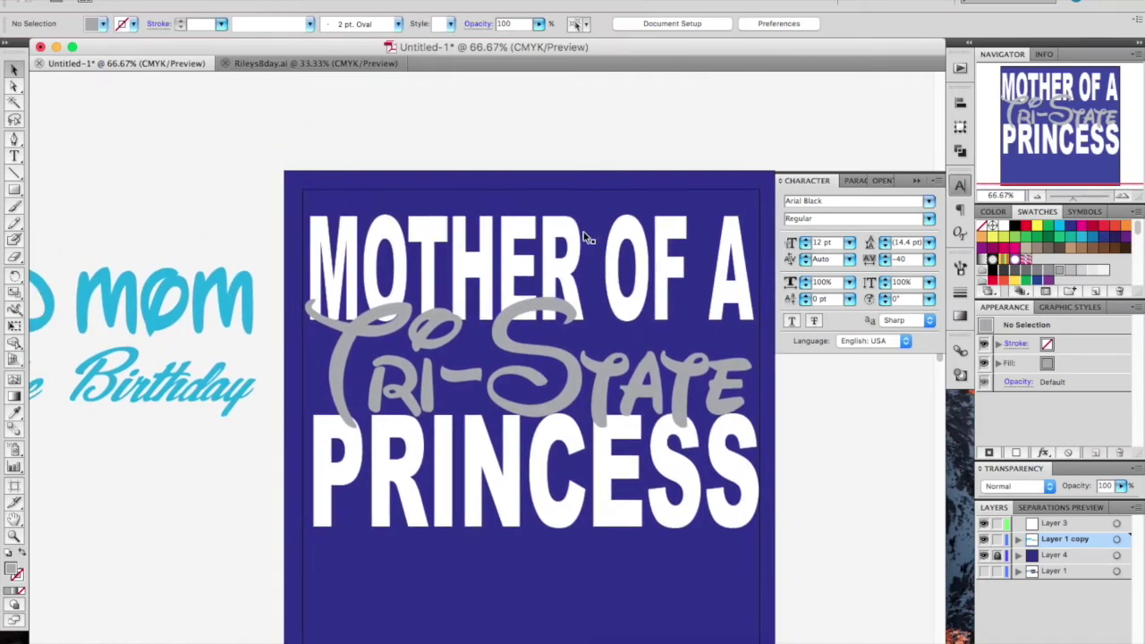
scroll(635, 107, "right", 2)
scroll(634, 108, "up", 1)
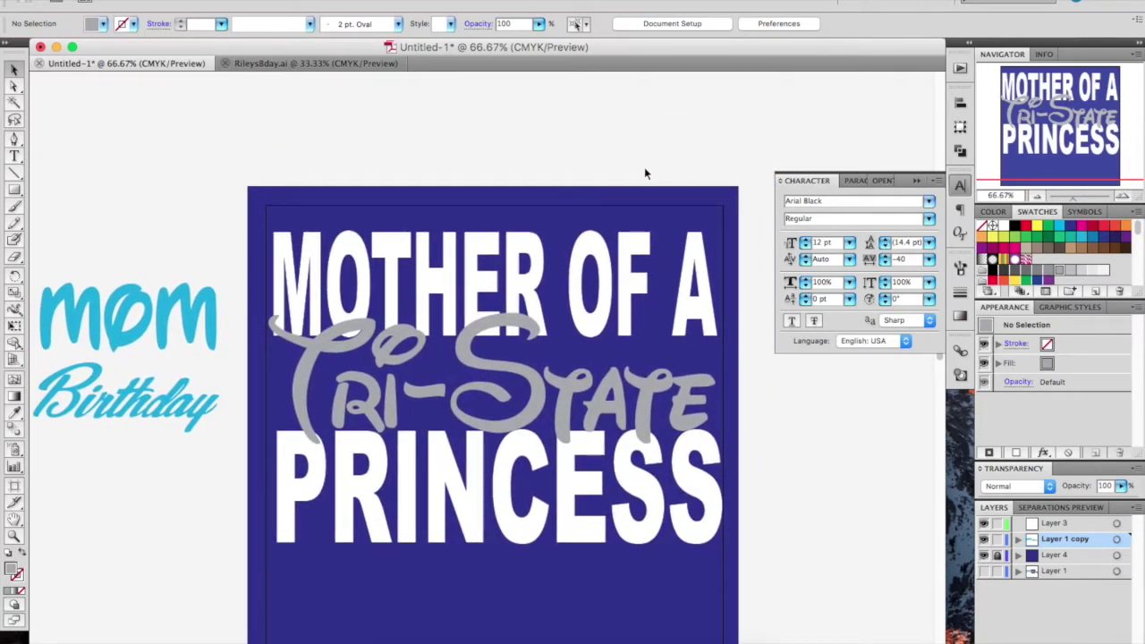
left_click(617, 424)
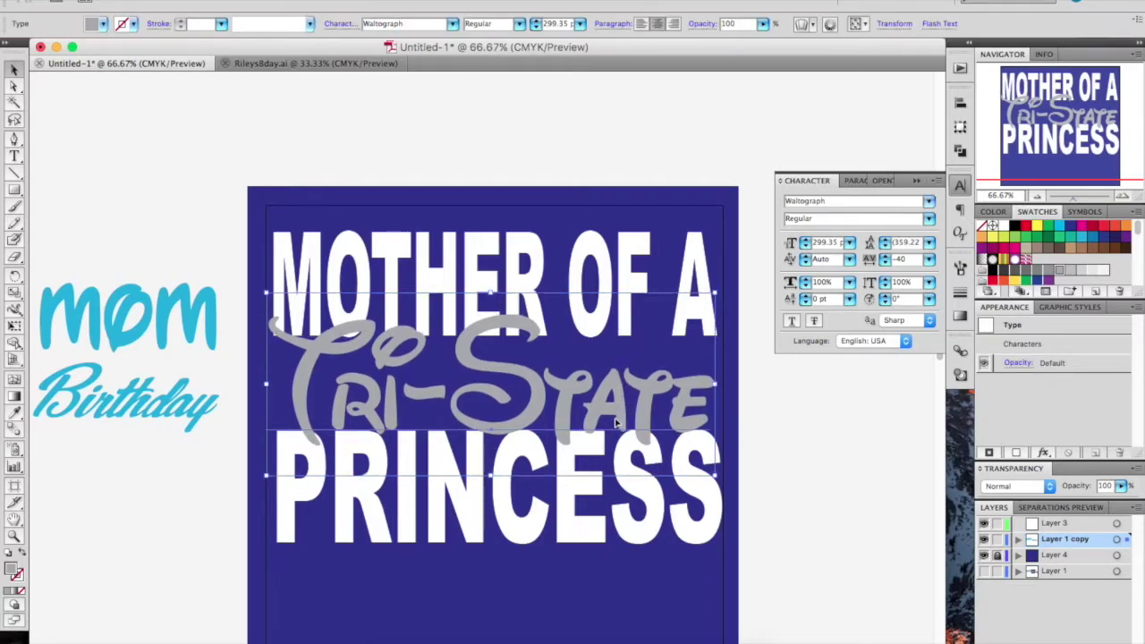
left_click(772, 347)
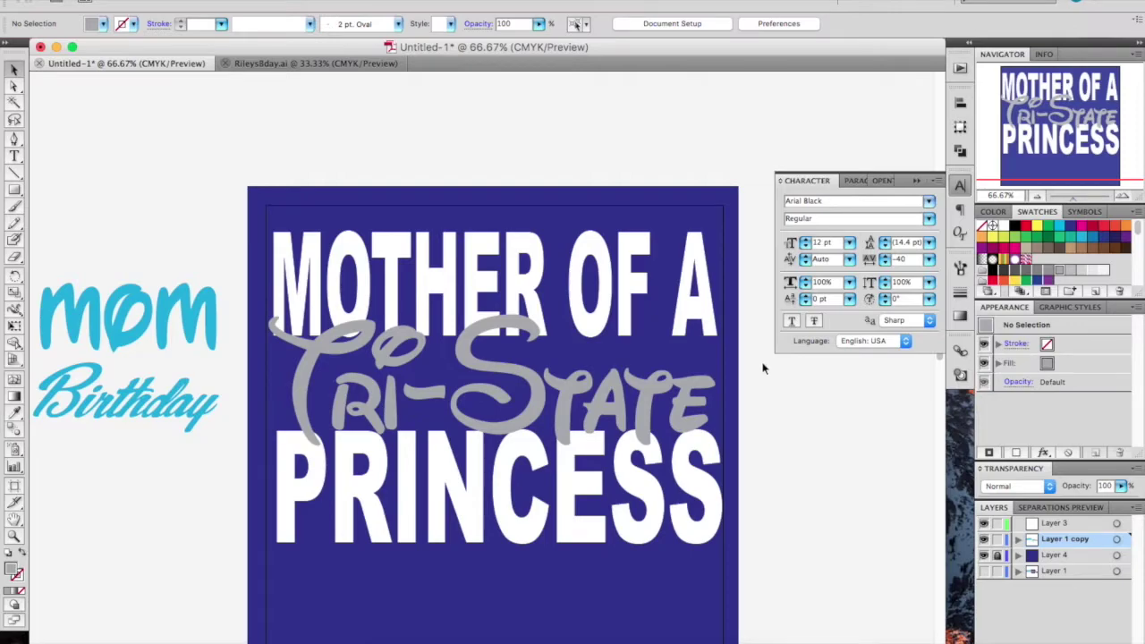
Move the MOTHER OF A line down so it lies directly over PRINCESS.
left_click(616, 303)
left_click(486, 289)
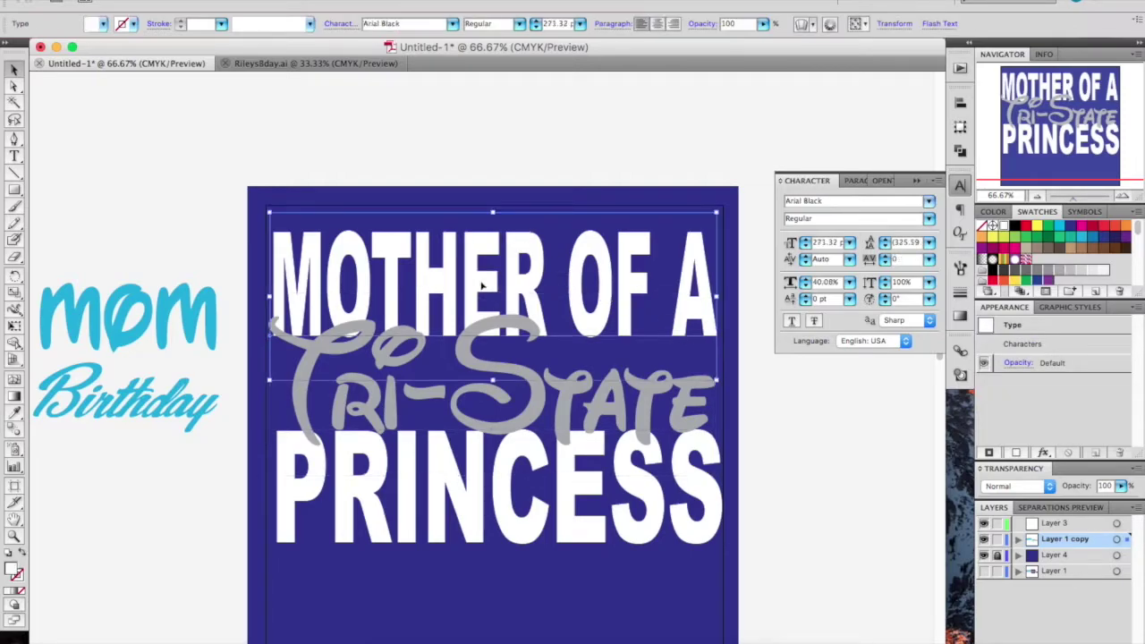
left_click_drag(468, 259, 479, 466)
Stretch MOTHER OF A vertically, leaving its width alone, until its letter height matches PRINCESS.
left_click_drag(493, 418, 494, 410)
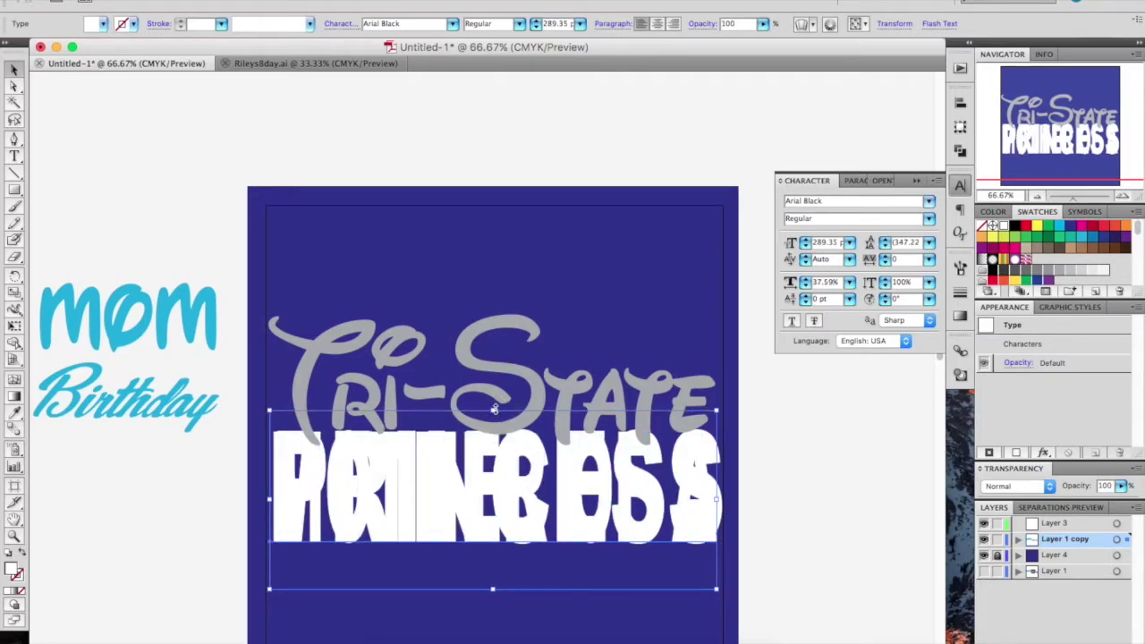
left_click_drag(493, 409, 493, 408)
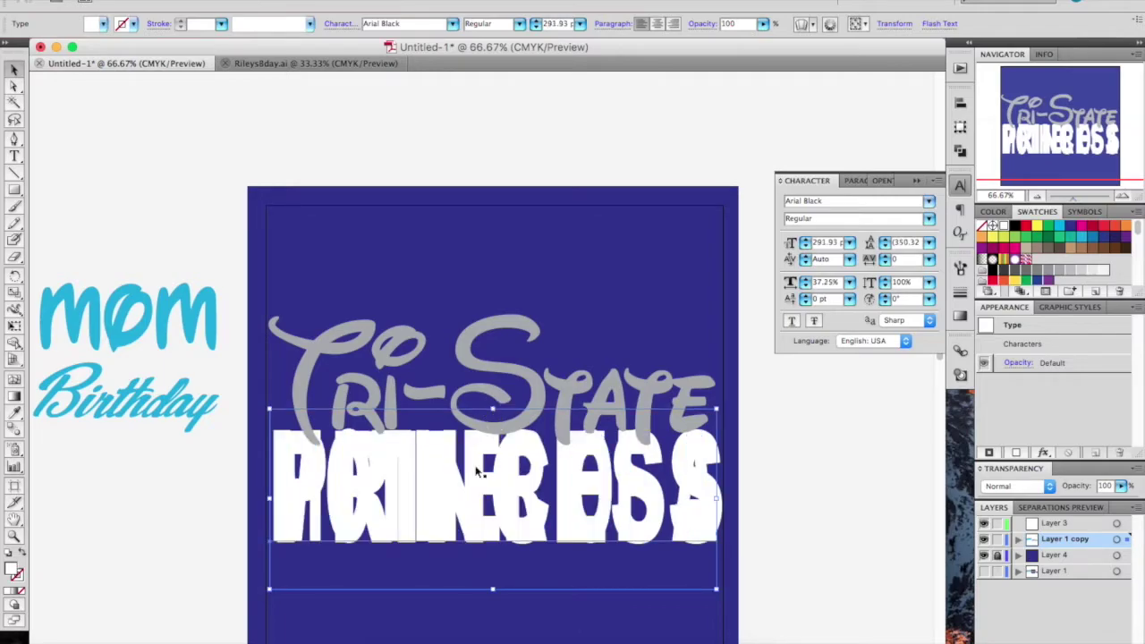
left_click_drag(493, 589, 493, 592)
mouse_move(560, 439)
left_mouse_down()
mouse_move(570, 295)
mouse_move(560, 439)
left_mouse_up()
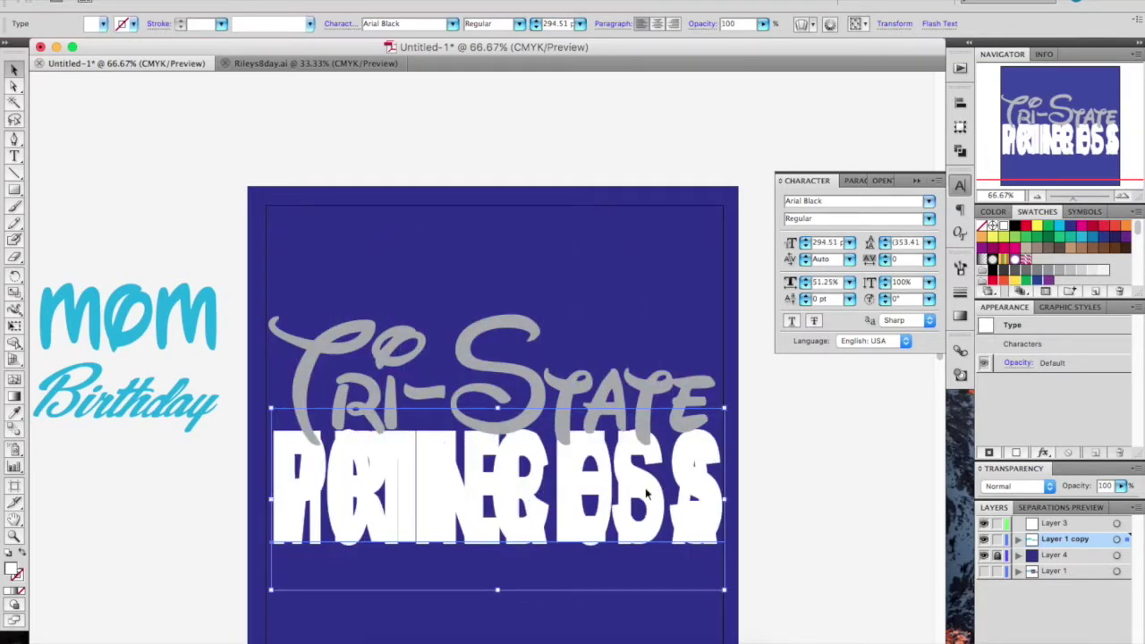
left_click(424, 552)
left_click(381, 551)
right_click(316, 540)
left_click(353, 542)
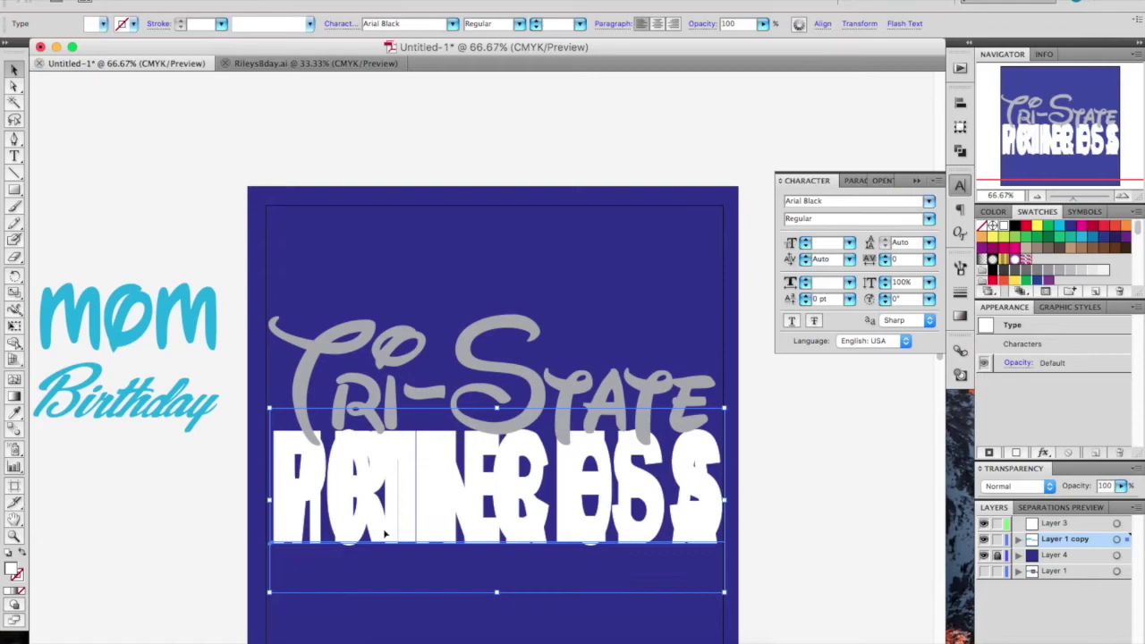
Move MOTHER OF A straight back up so its bottom edge just overlaps the top of Tri-State.
left_click_drag(511, 473, 565, 481)
key("alt+Down")
key("alt+Down")
key("alt+Down")
key("alt+Down")
key("alt+Down")
key("alt+Down")
key("alt+Down")
key("alt+Down")
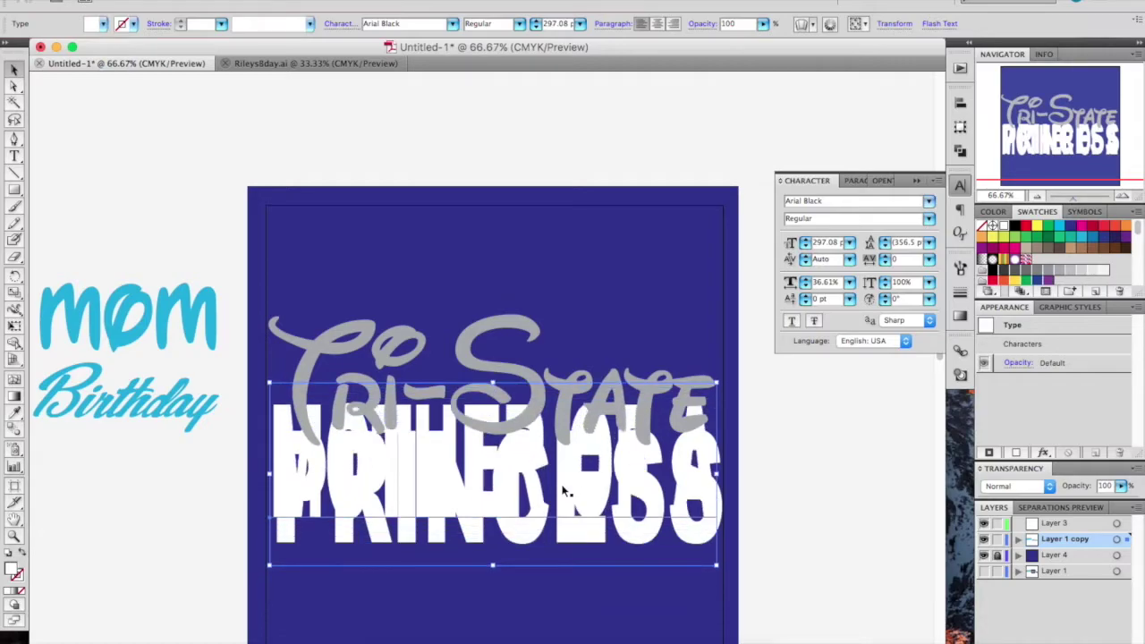
key("alt+Down")
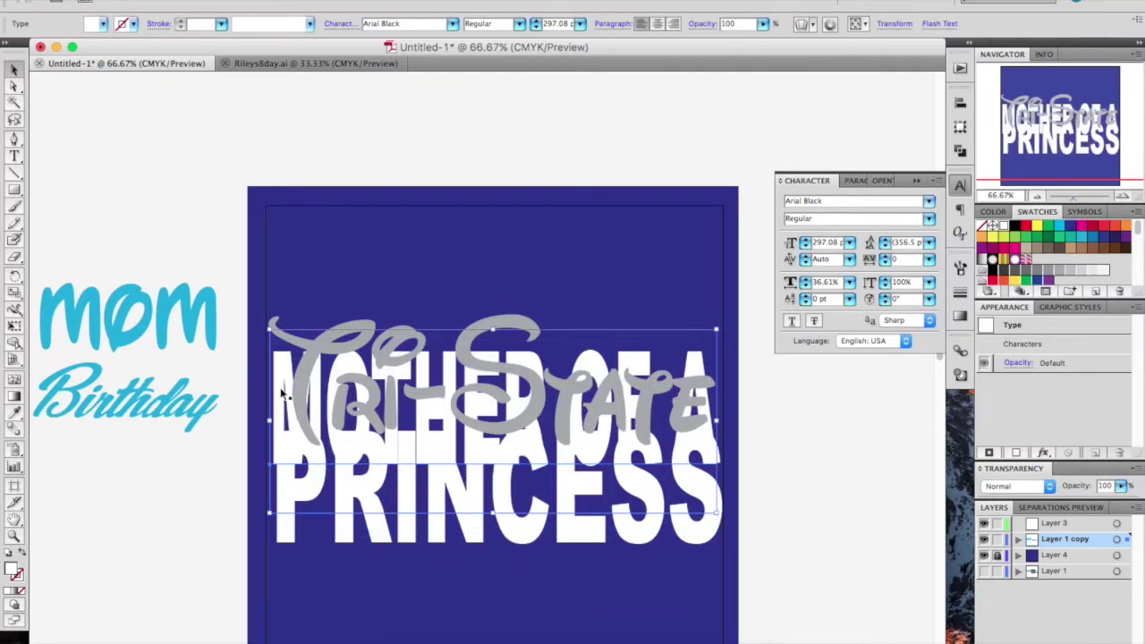
left_click_drag(277, 386, 272, 411)
left_click(283, 417)
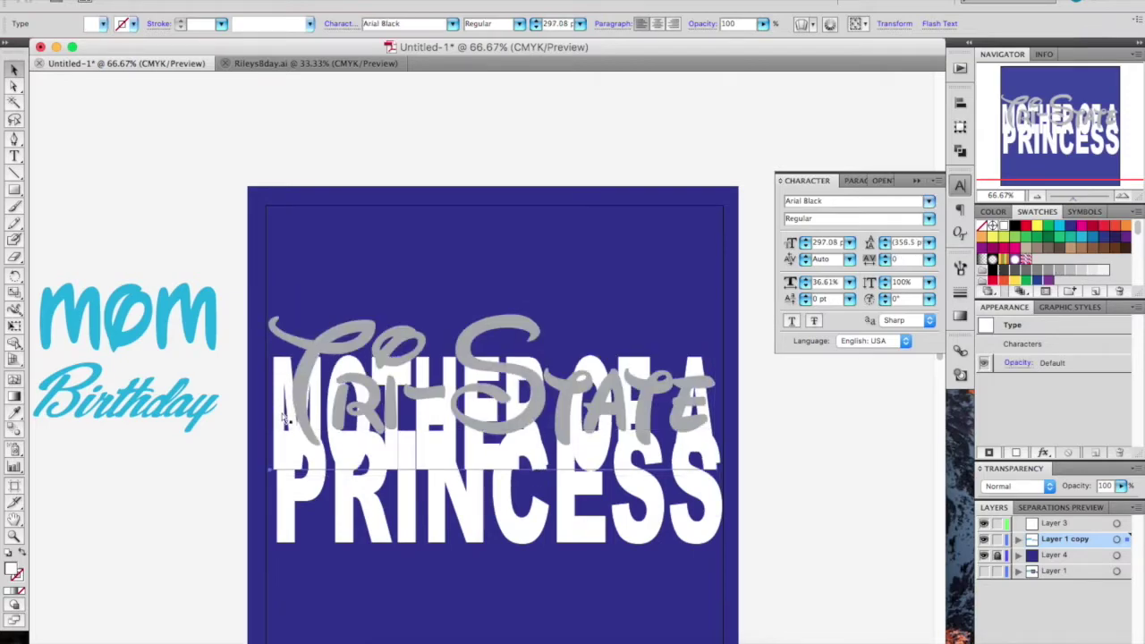
key("alt+Down")
key("alt+Down")
key("alt+Down")
key("alt+Down")
key("alt+Down")
key("alt+Down")
key("alt+Down")
key("alt+Down")
key("alt+Down")
key("alt+Down")
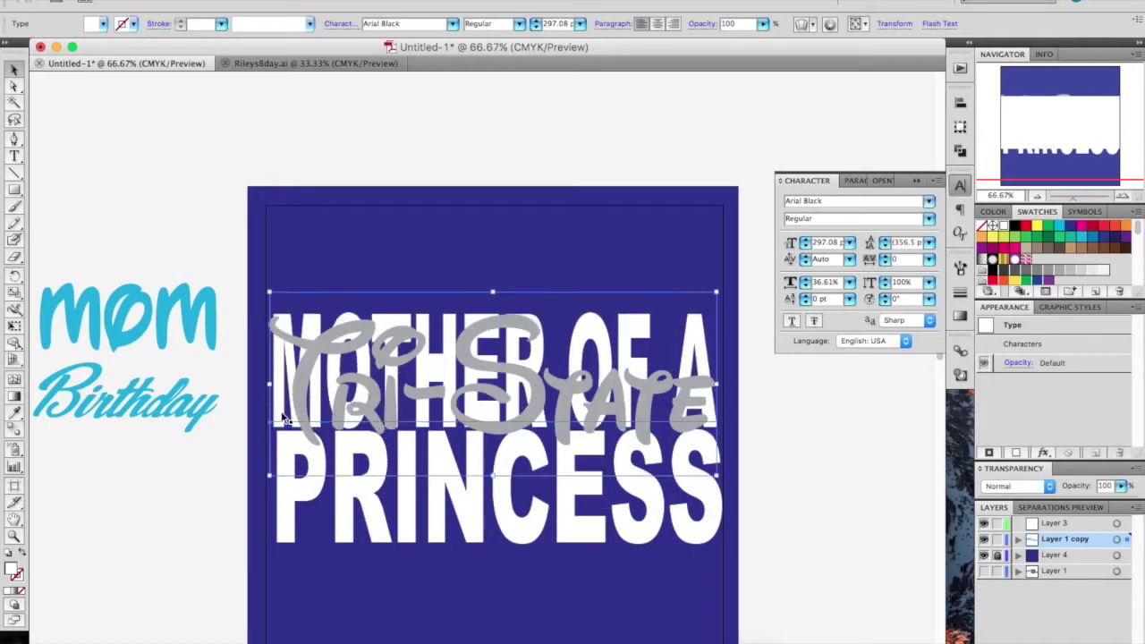
key("alt+Down")
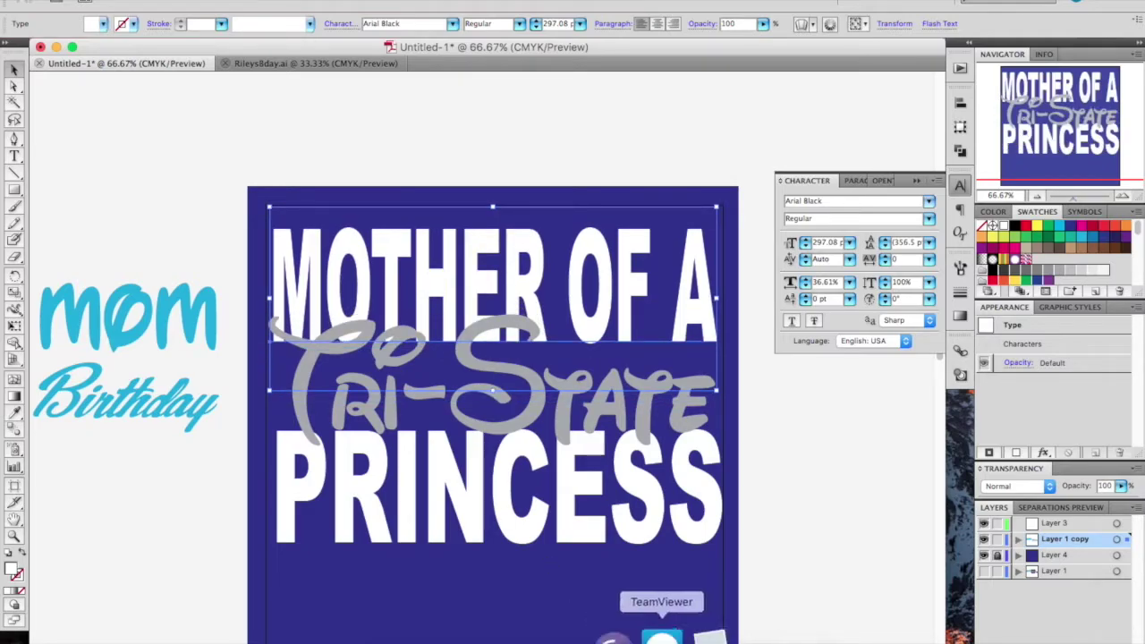
Duplicate Layer 1 copy with the original hidden as a backup, and convert the Tri-State text on the duplicate to outlines.
left_click(806, 548)
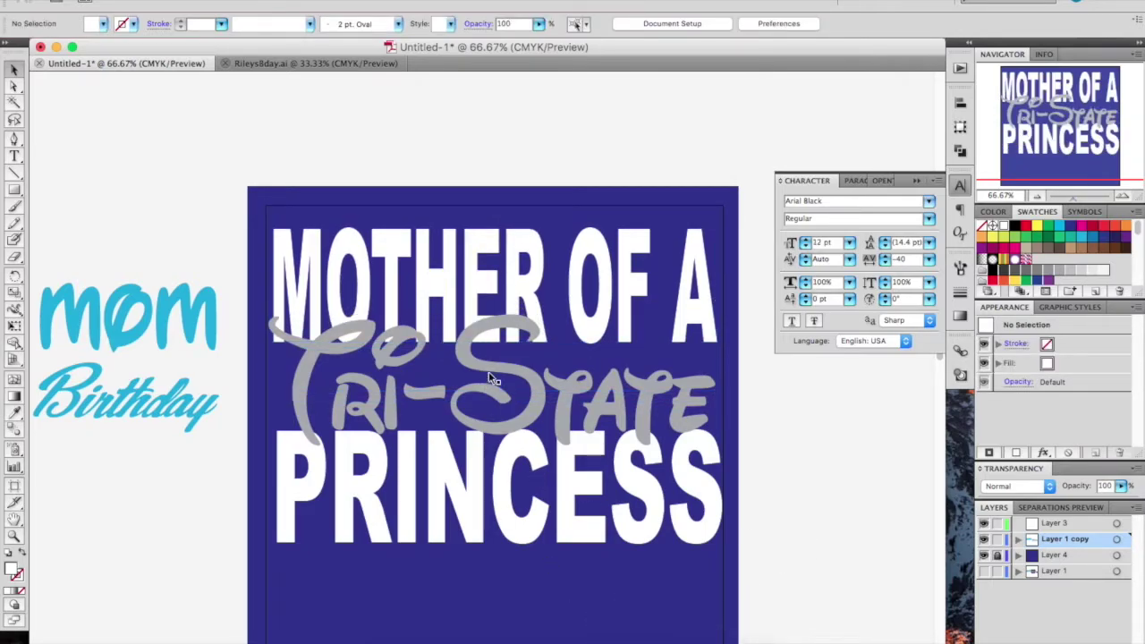
left_click(521, 377)
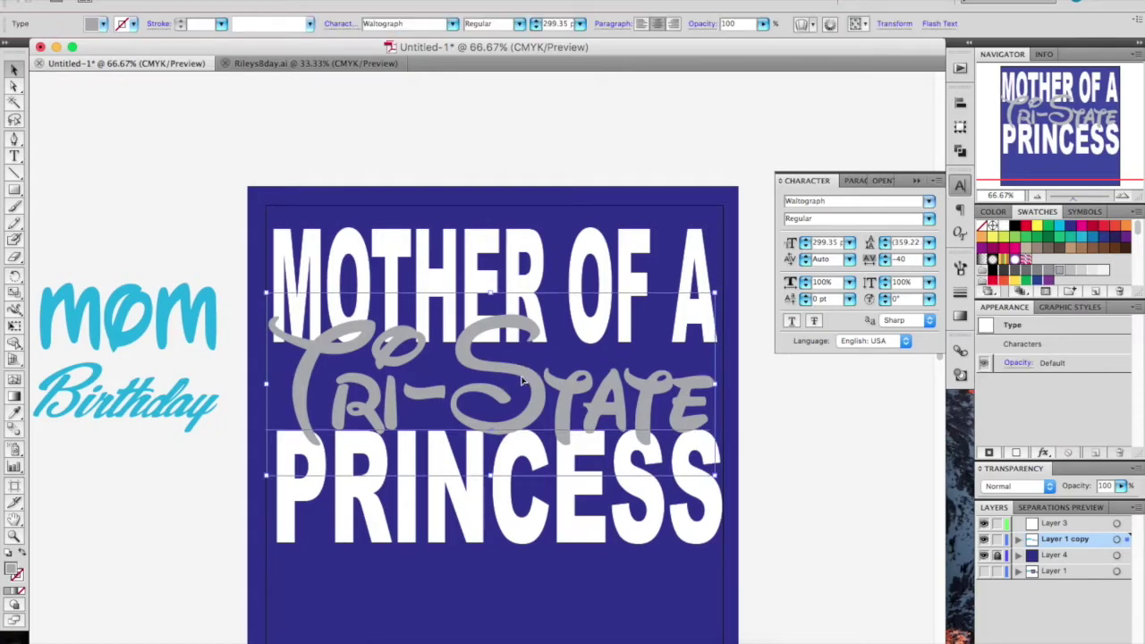
left_click_drag(1069, 542, 1056, 638)
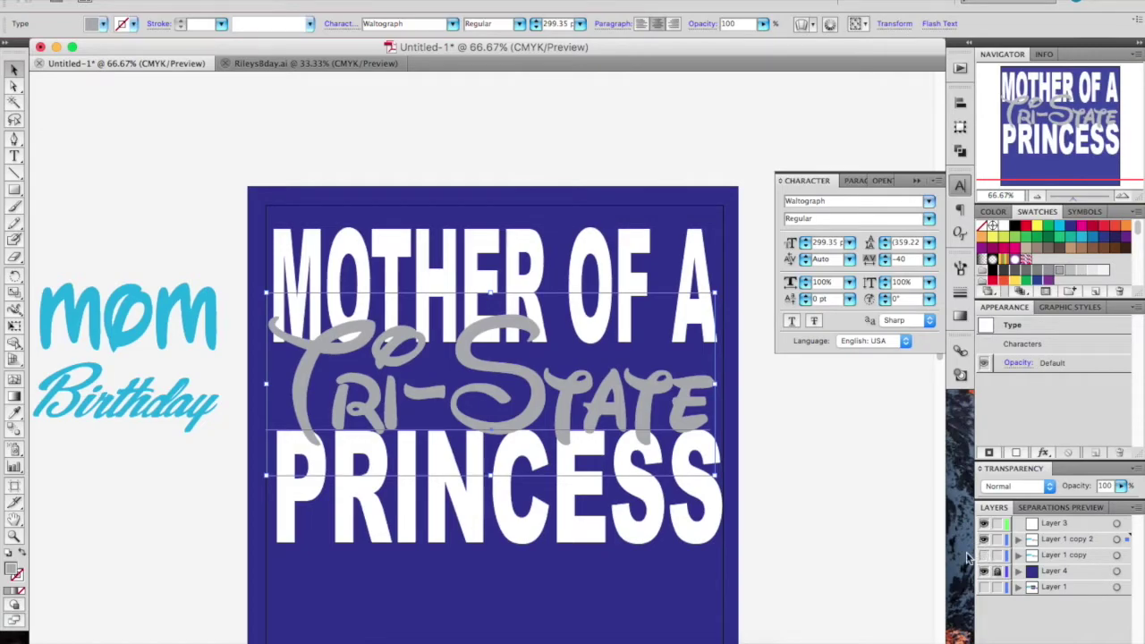
right_click(542, 402)
left_click(598, 504)
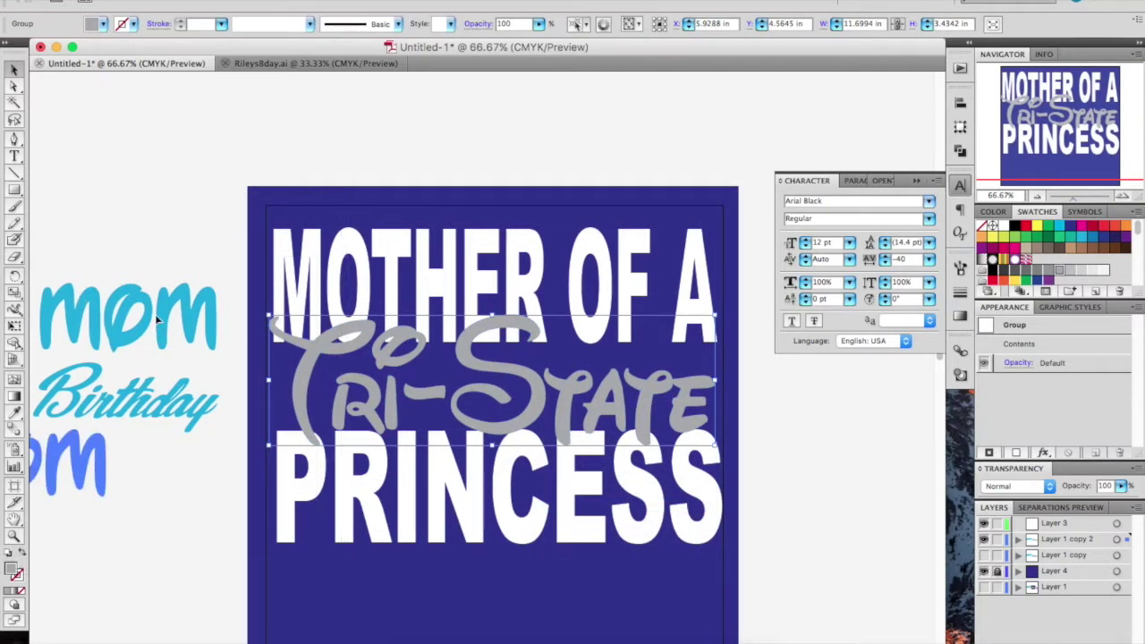
Delete the leftover mom and Birthday lettering lying beside the artboard.
left_click(57, 486)
key("Delete")
left_click_drag(142, 284, 84, 543)
key("Delete")
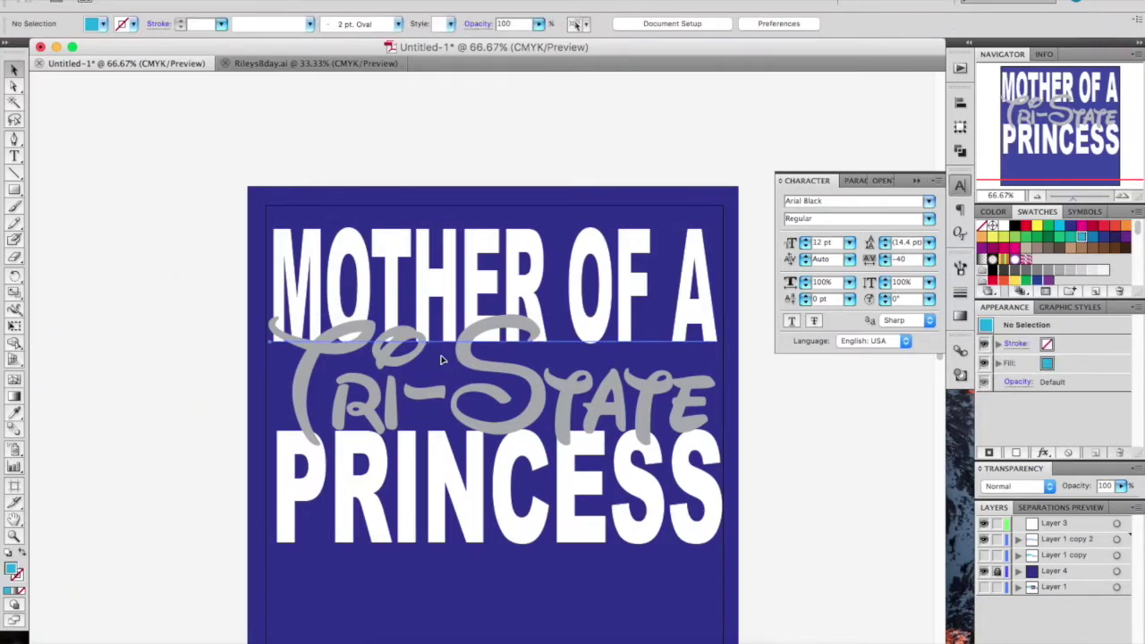
Add a 4 pt dark blue stroke to the outlined Tri-State lettering.
left_click(483, 360)
double_click(696, 408)
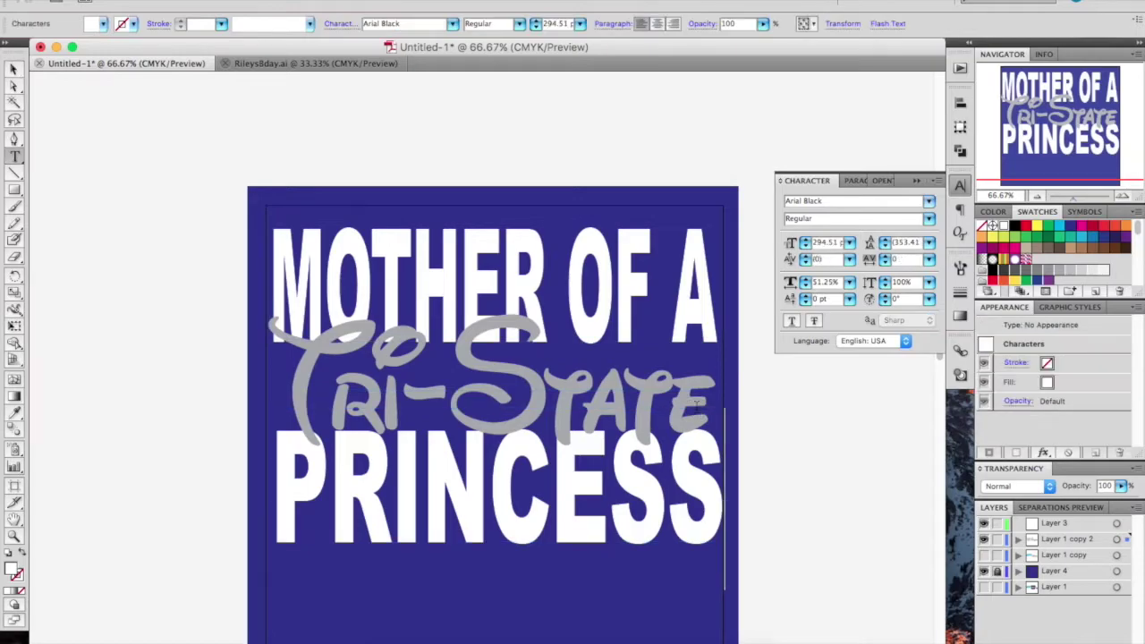
left_click(13, 66)
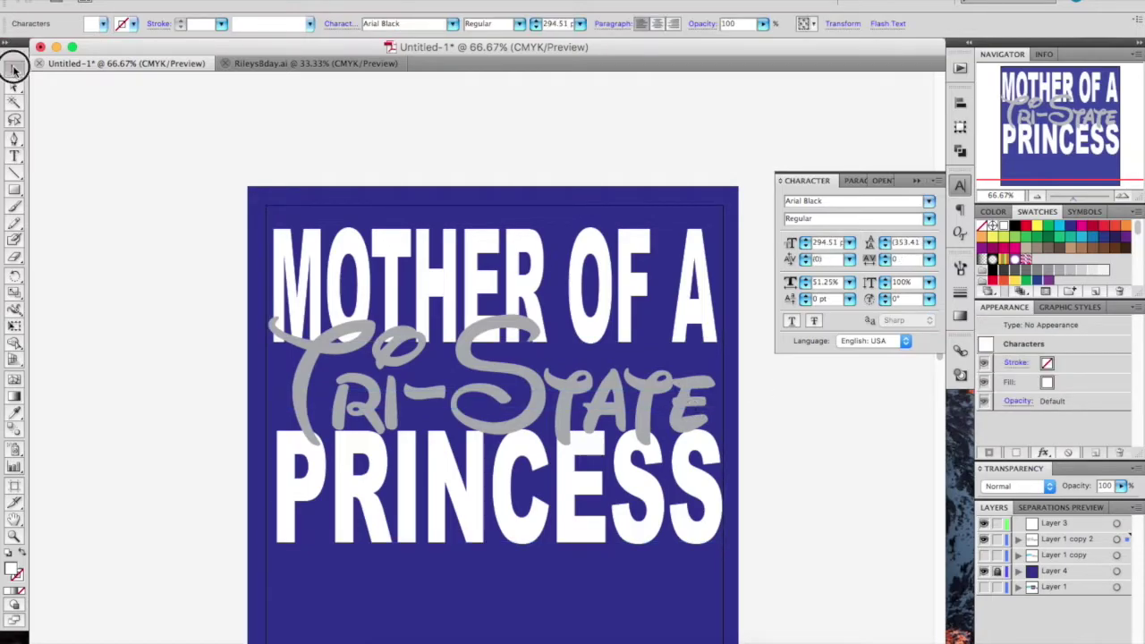
left_click(300, 370)
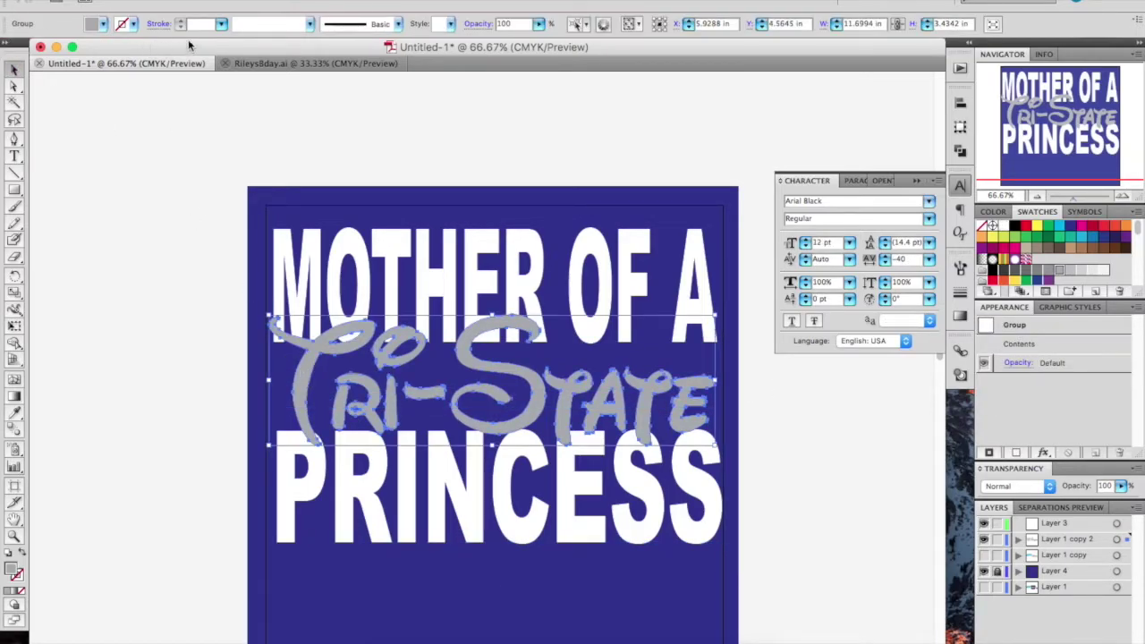
left_click(222, 24)
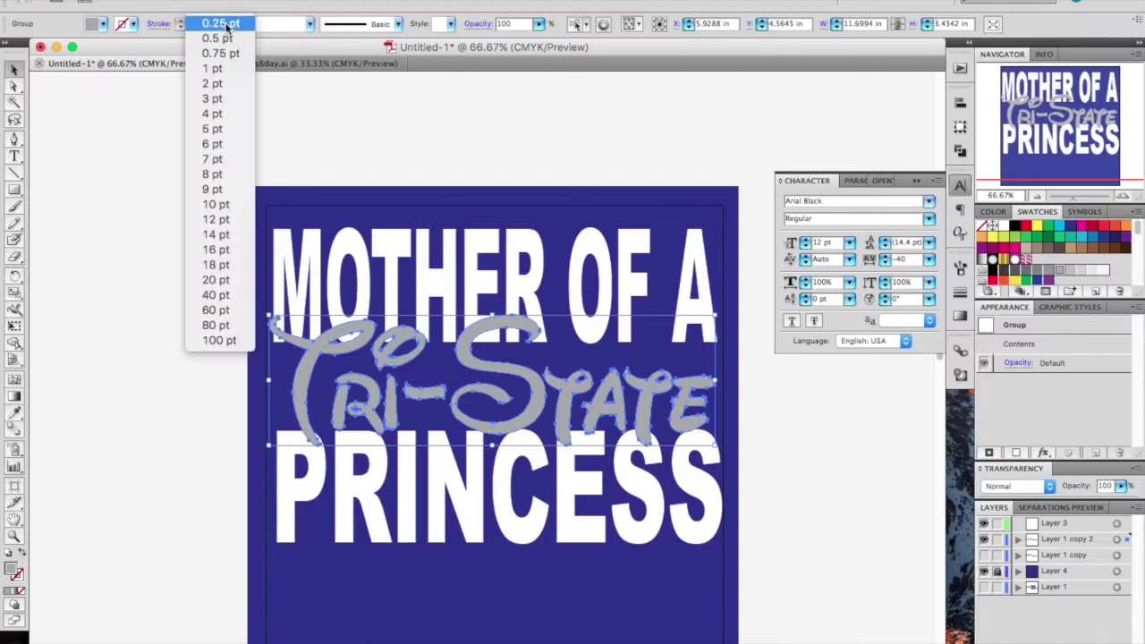
left_click(220, 115)
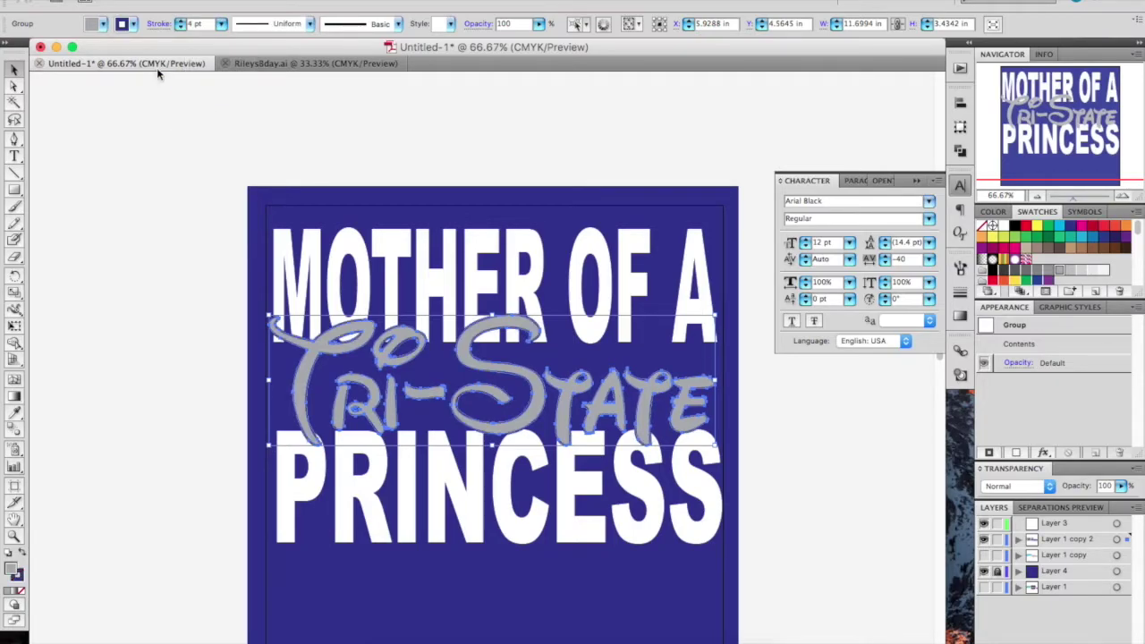
Align the Tri-State stroke to the outside of the letters and set its weight to 8 pt.
left_click(159, 24)
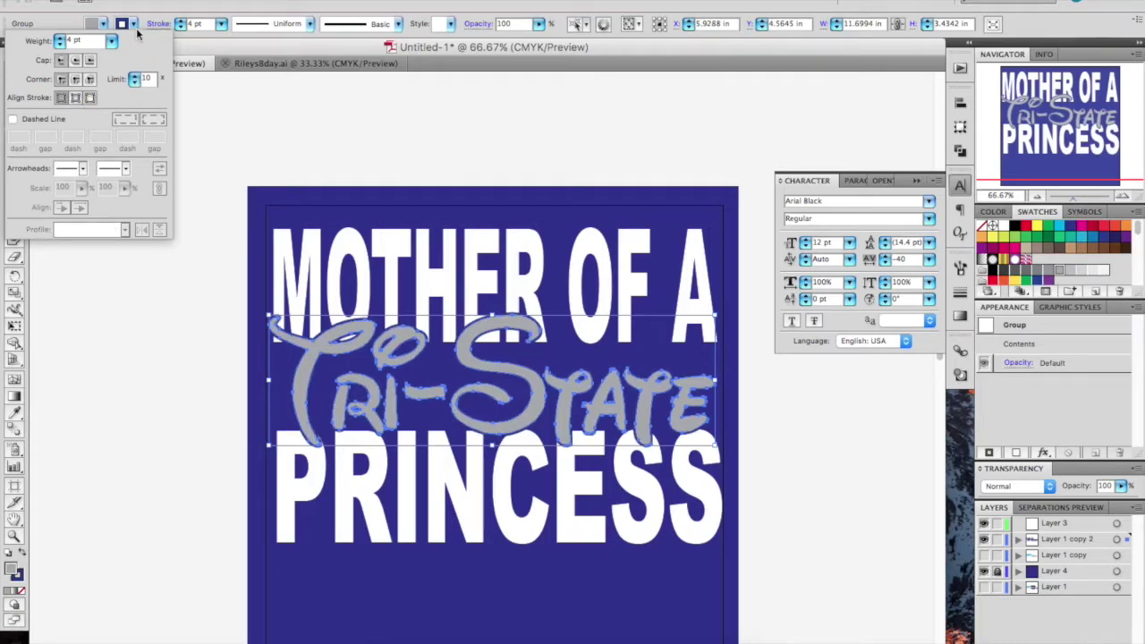
left_click(220, 25)
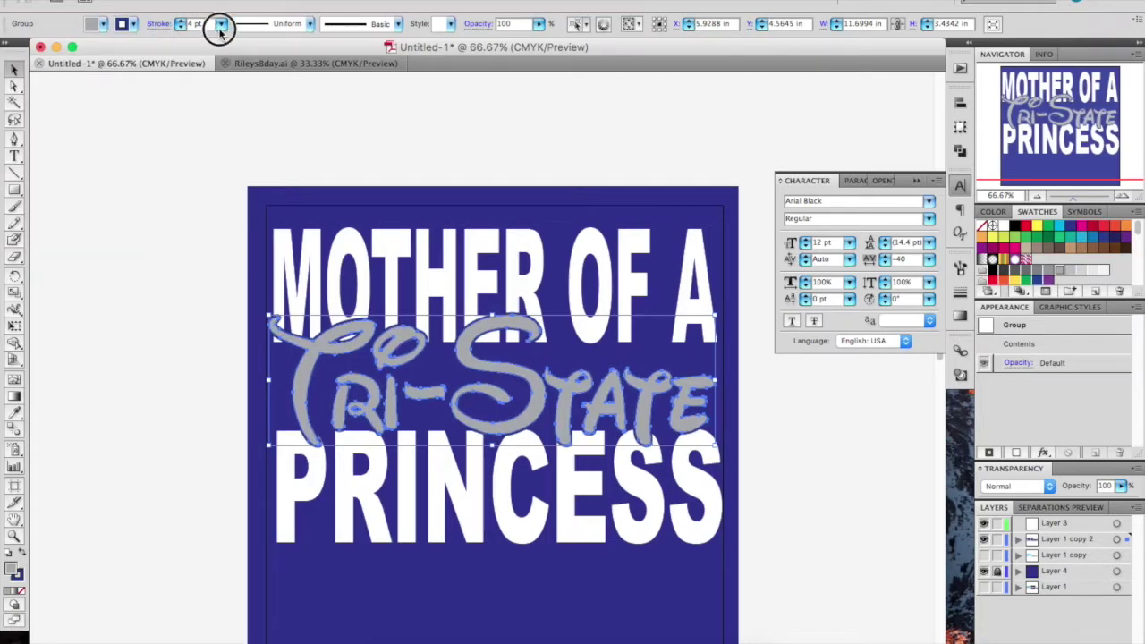
left_click(219, 83)
left_click(182, 201)
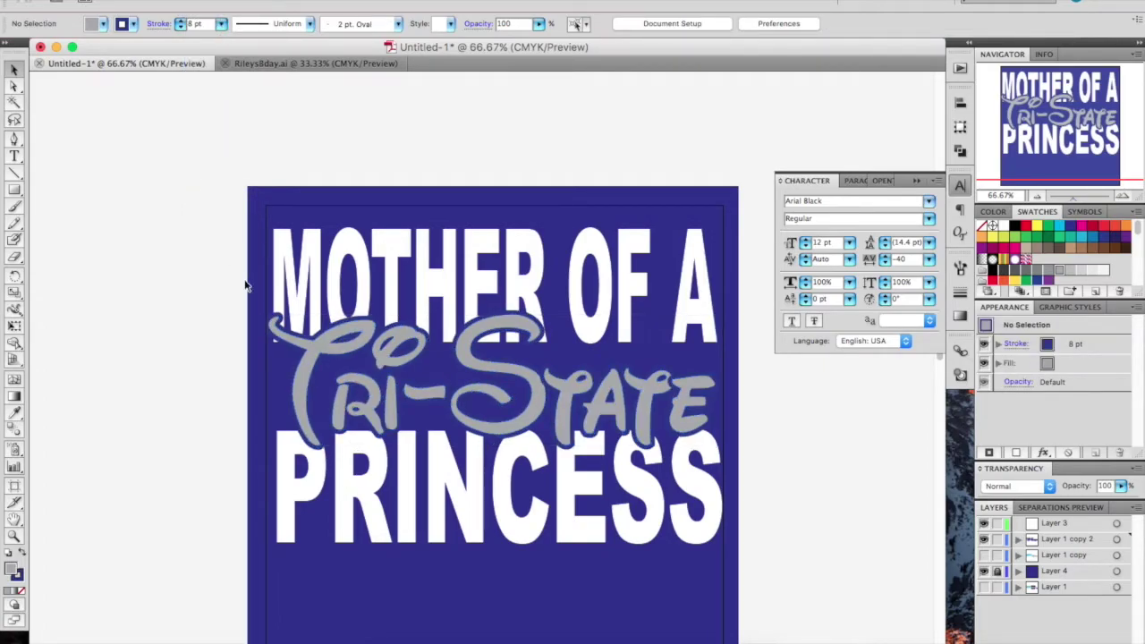
Recolor the Tri-State stroke with the dark blue swatch that matches the background.
left_click(313, 399)
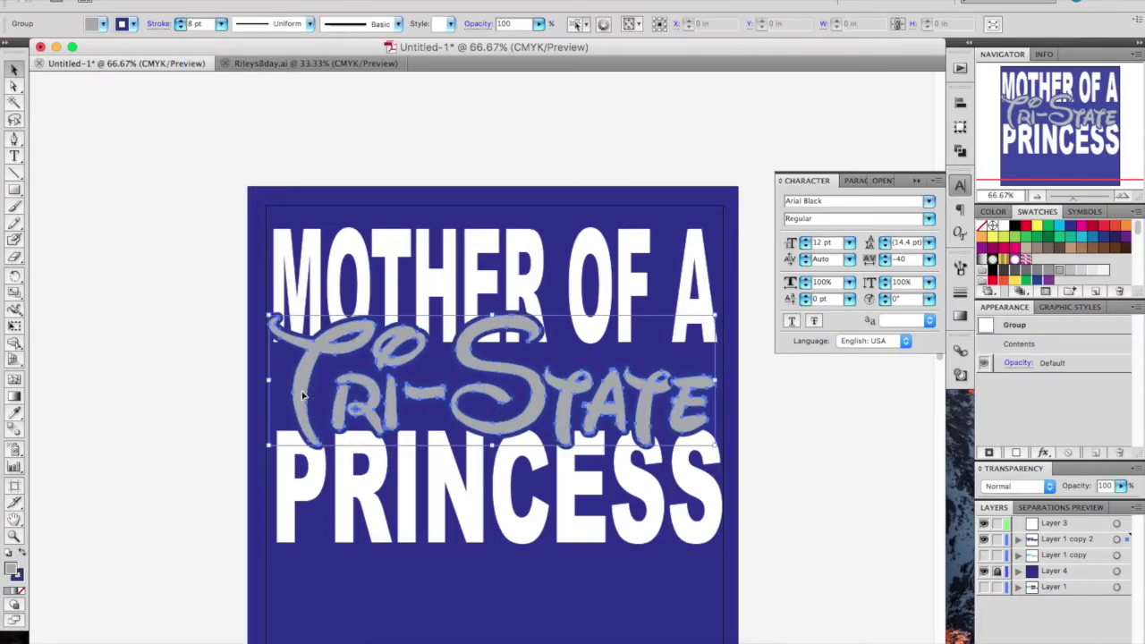
left_click(22, 581)
left_click(1043, 212)
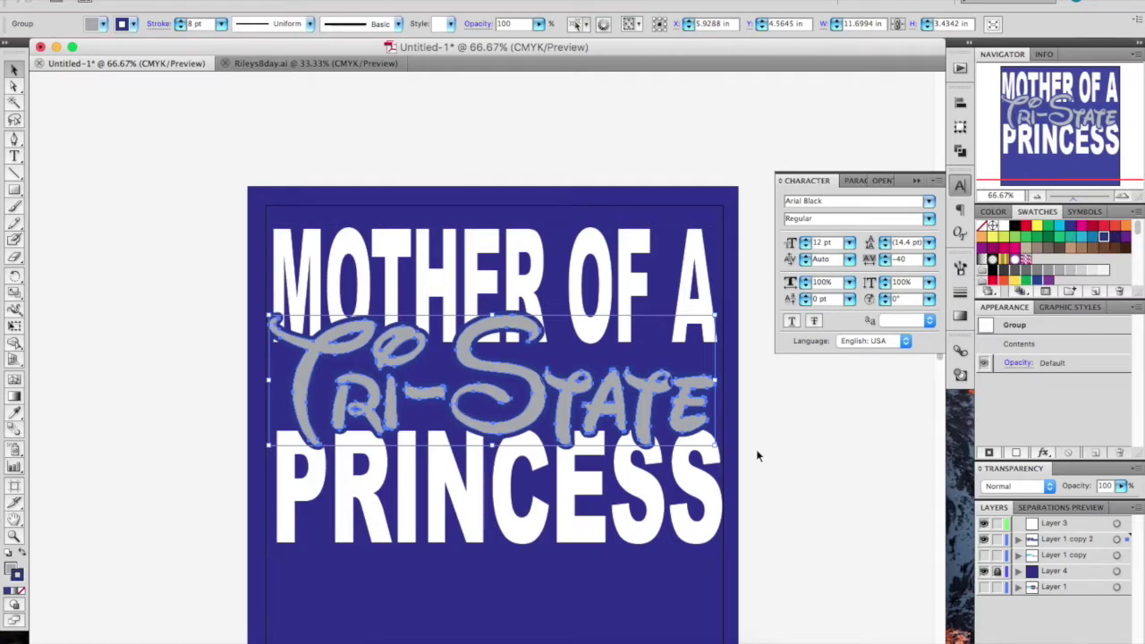
left_click(777, 456)
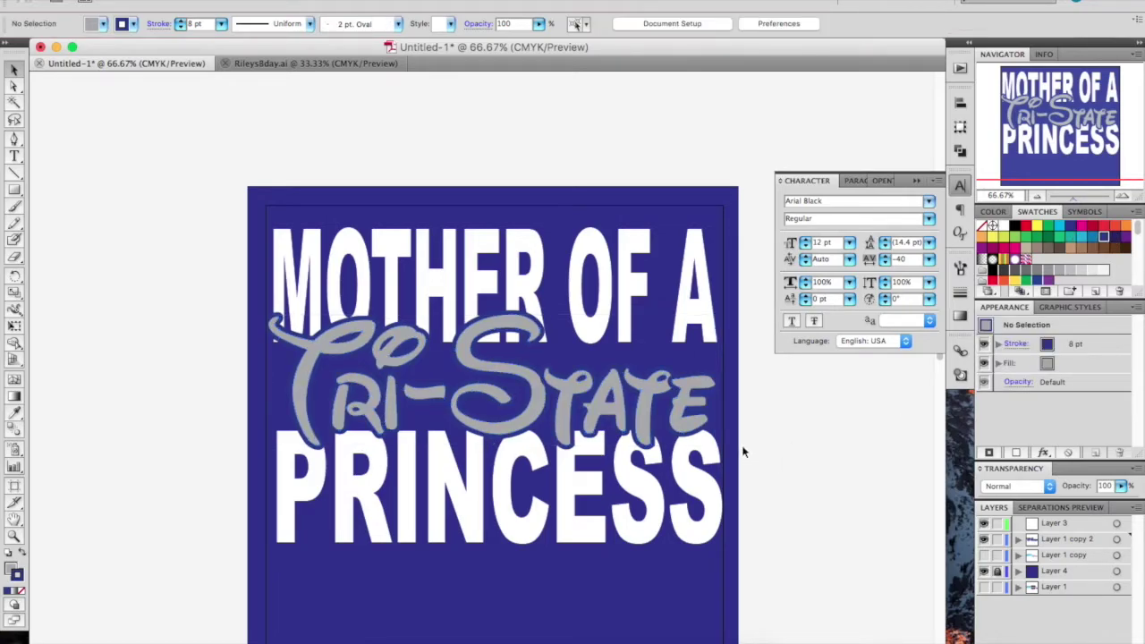
left_click(680, 380)
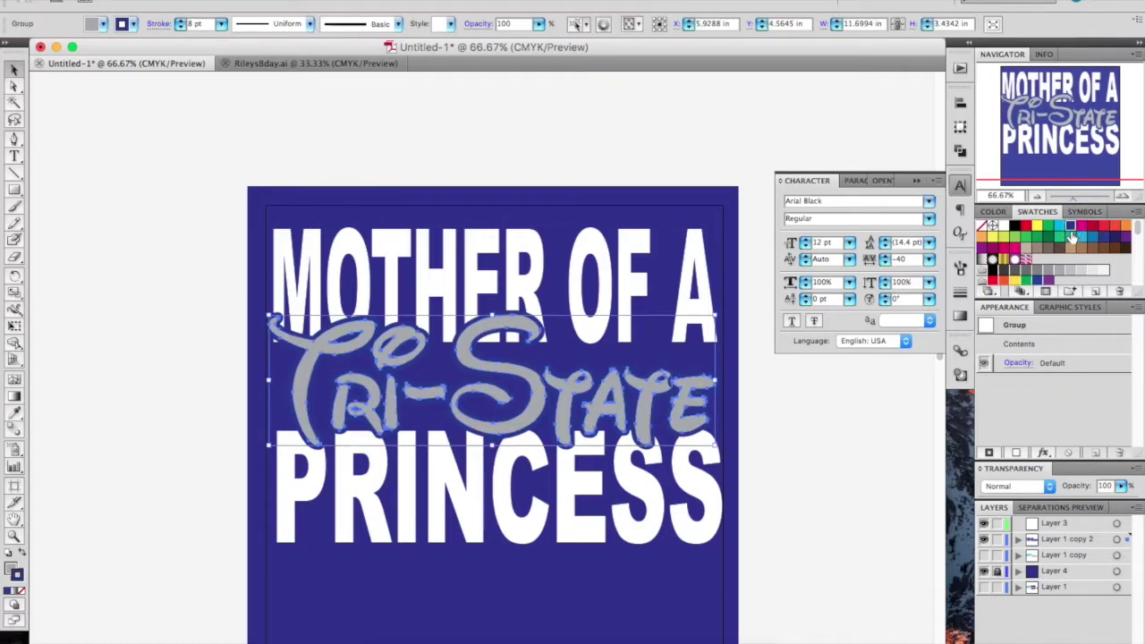
left_click(806, 537)
Ungroup the Tri-State lettering and merge its letters using the Pathfinder Unite shape mode.
scroll(805, 538, "up", 2)
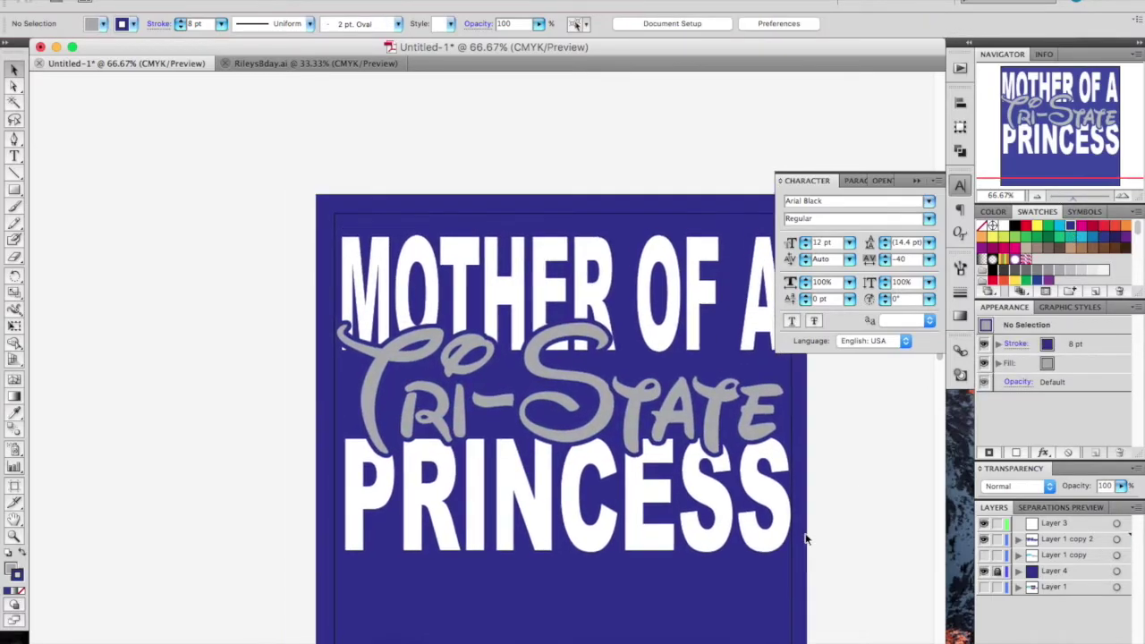
scroll(805, 538, "down", 2)
scroll(805, 538, "right", 1)
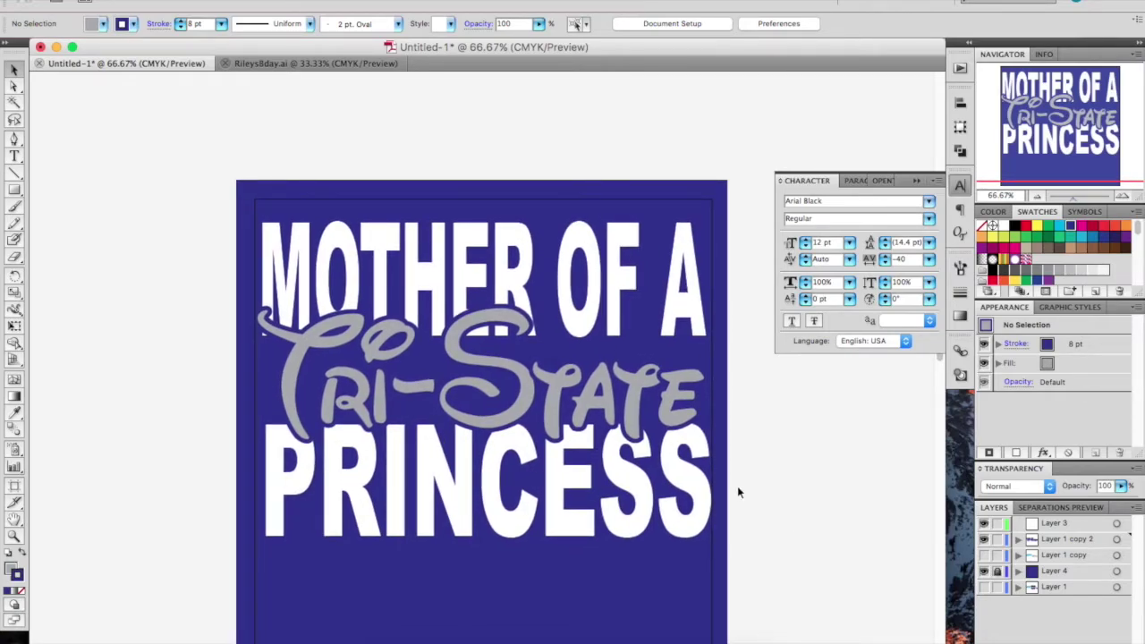
left_click(565, 390)
right_click(563, 385)
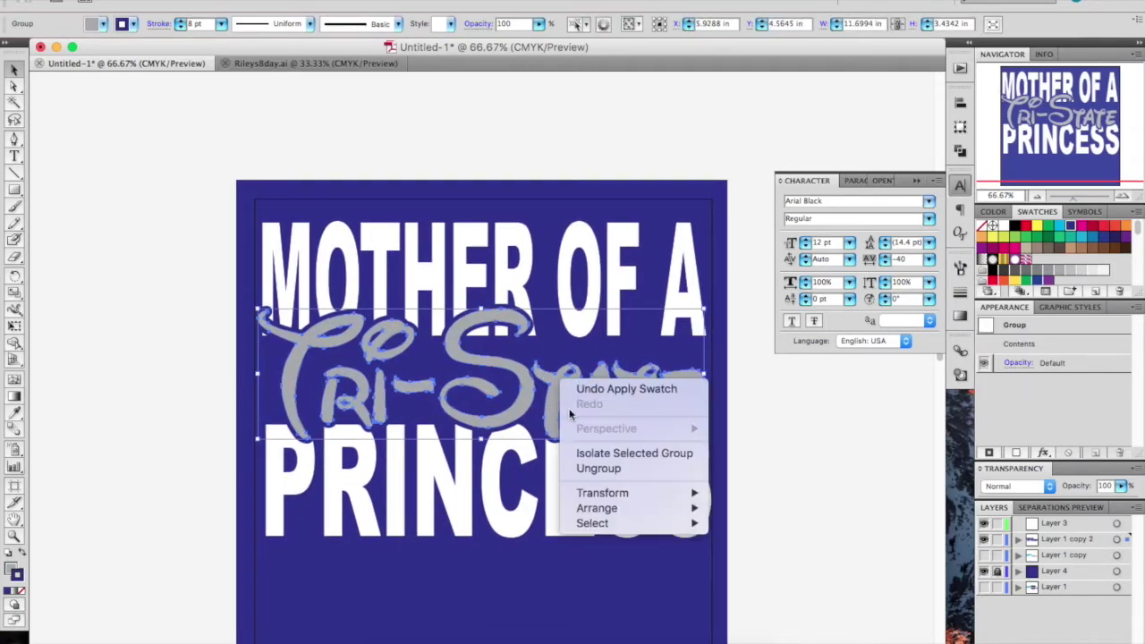
left_click(603, 464)
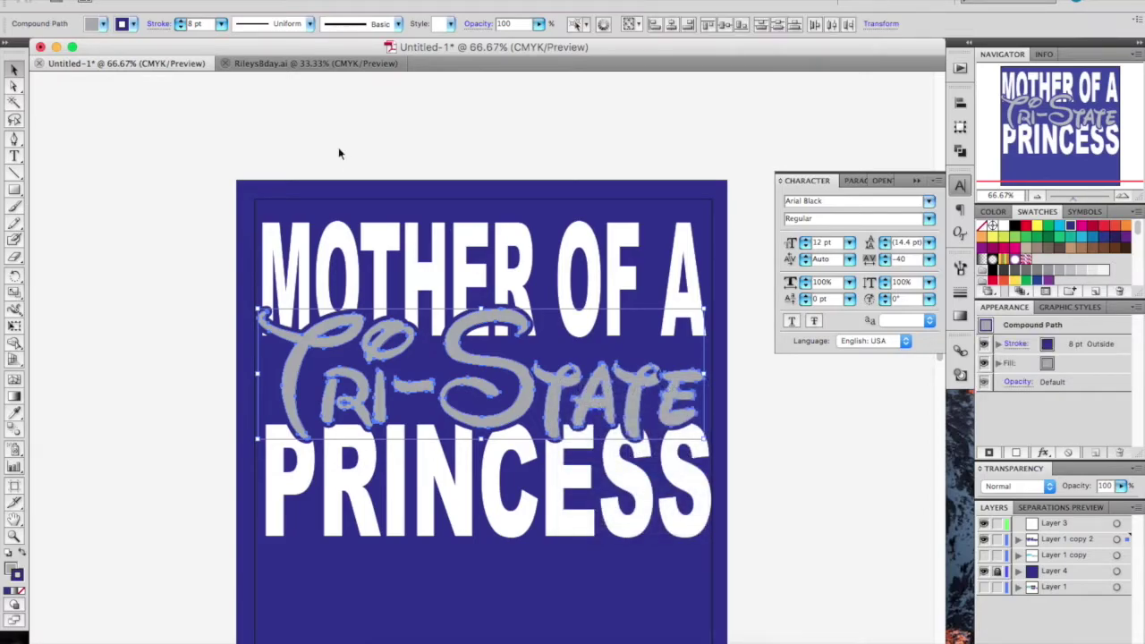
left_click(960, 101)
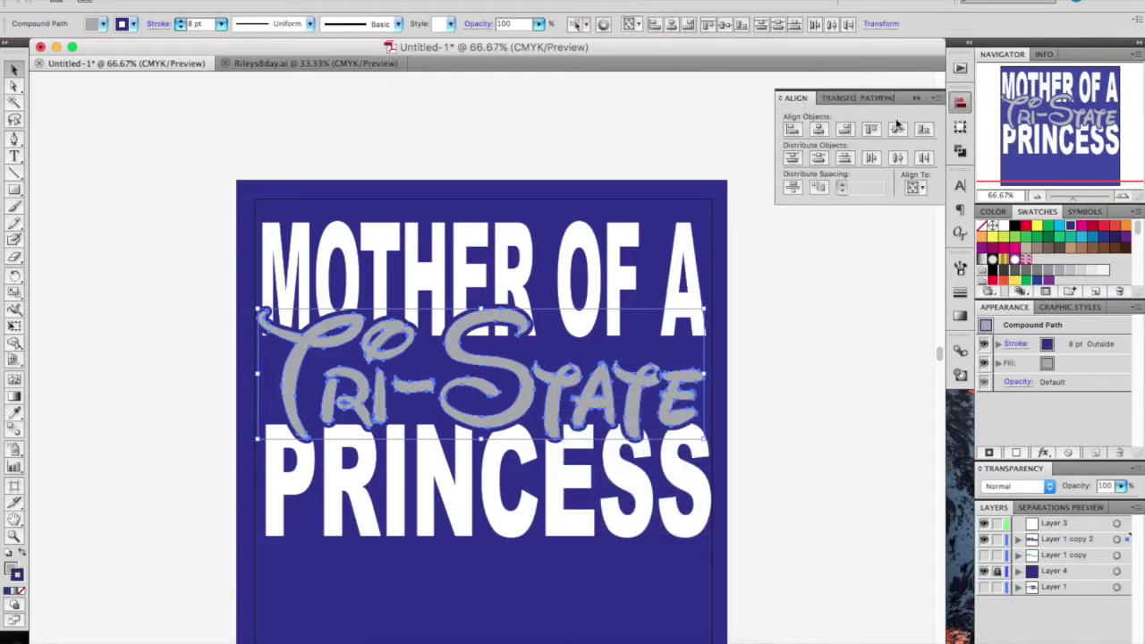
left_click(960, 150)
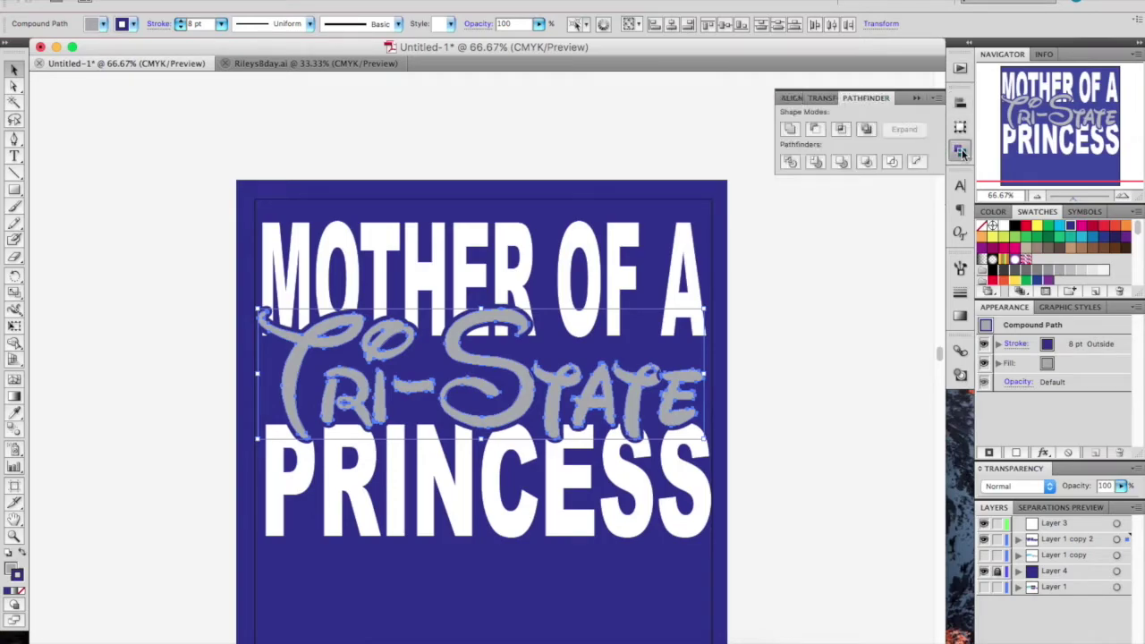
left_click(788, 129)
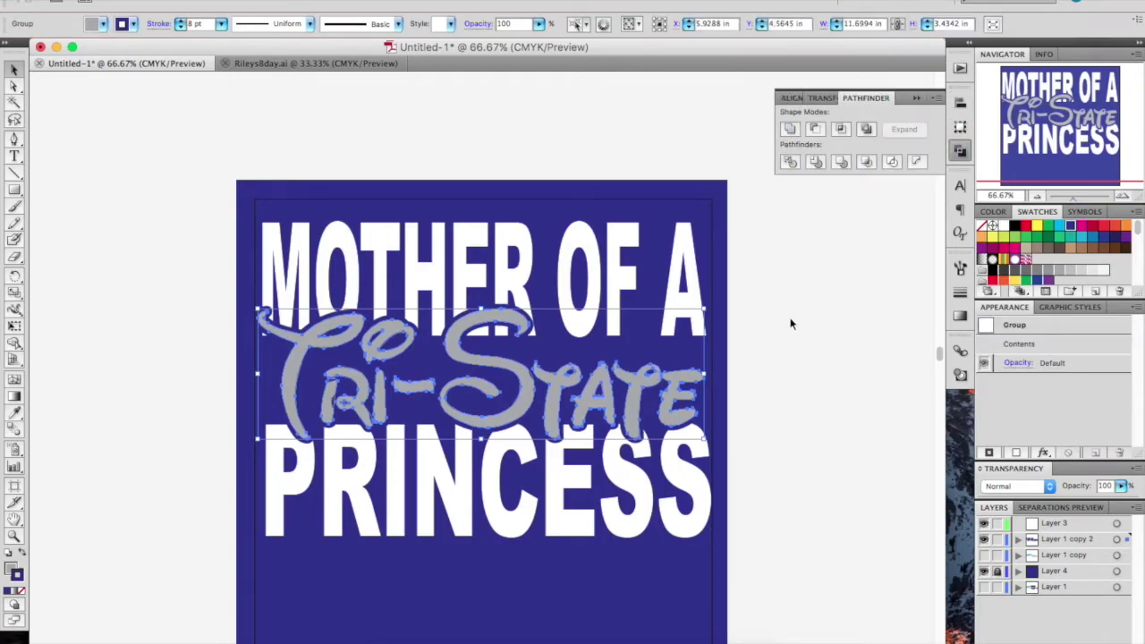
left_click(762, 340)
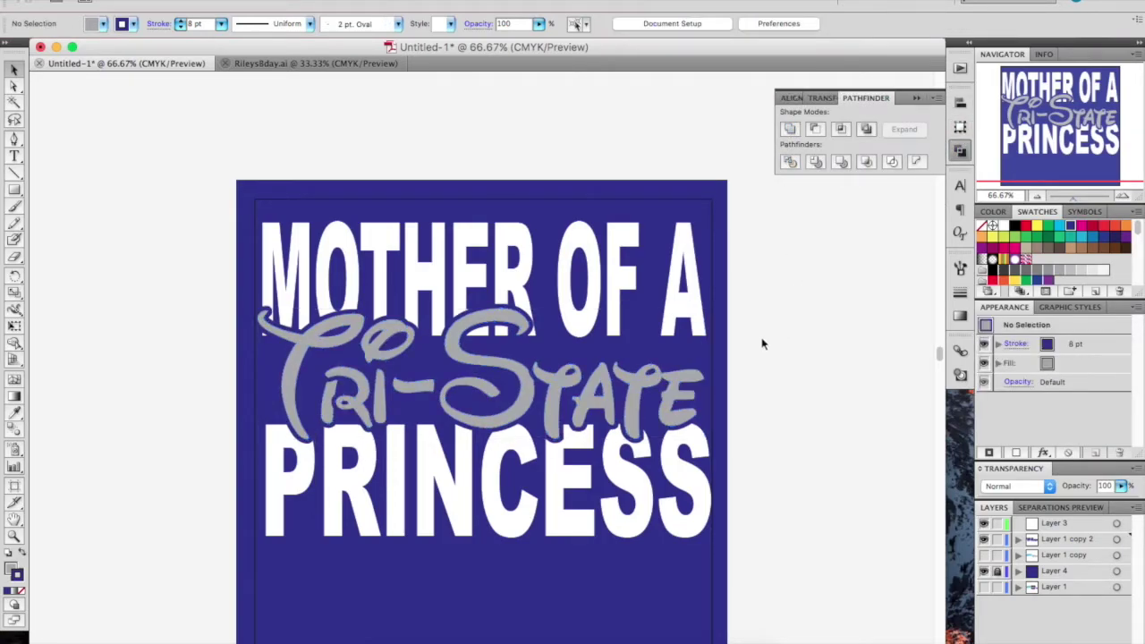
Isolate the Tri-State group and bring its large letter S to the front.
left_click(524, 397)
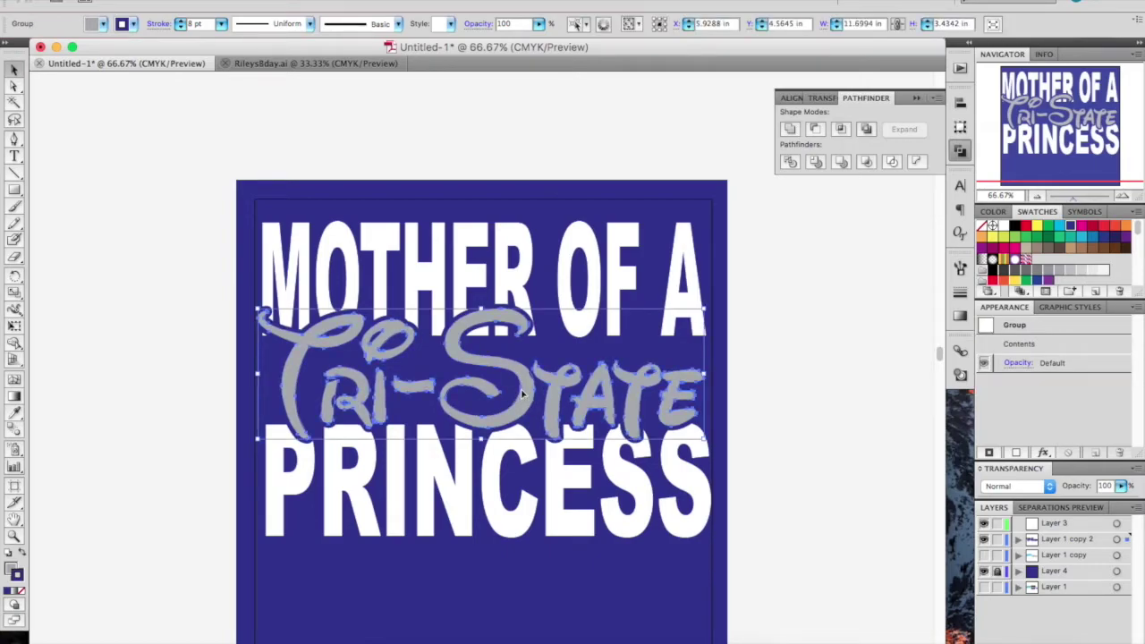
right_click(524, 394)
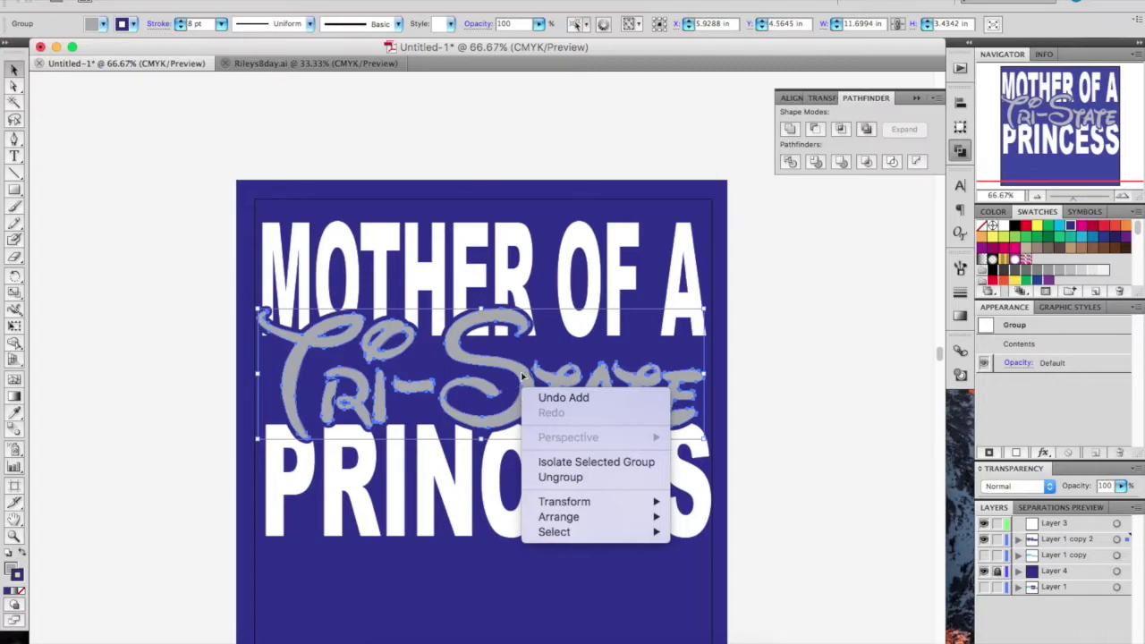
left_click(521, 376)
double_click(521, 376)
right_click(522, 374)
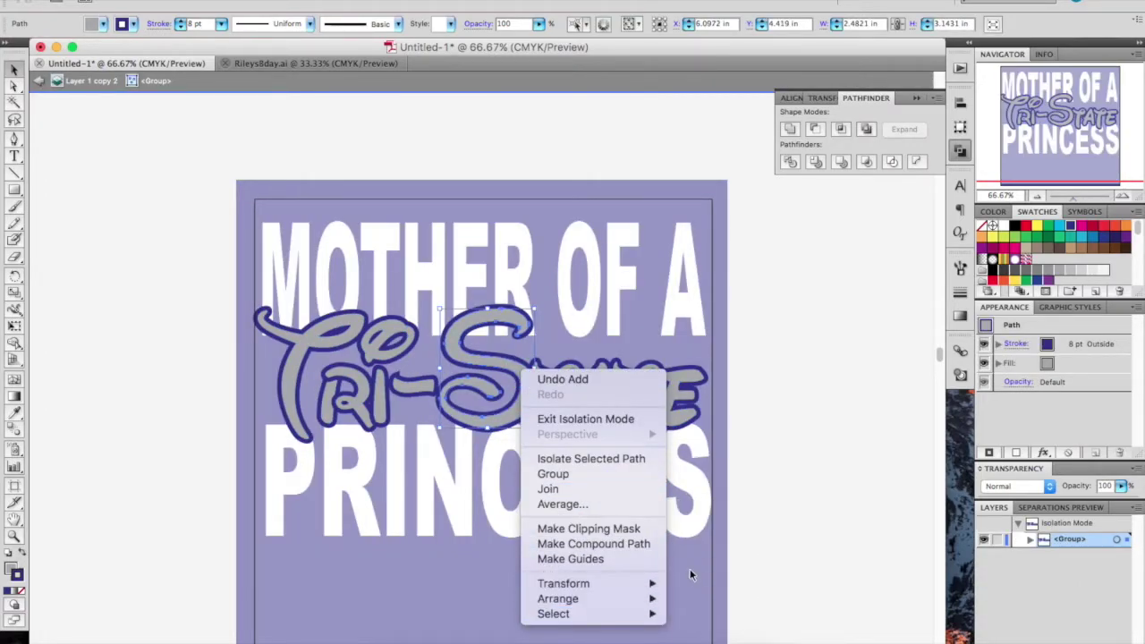
mouse_move(641, 599)
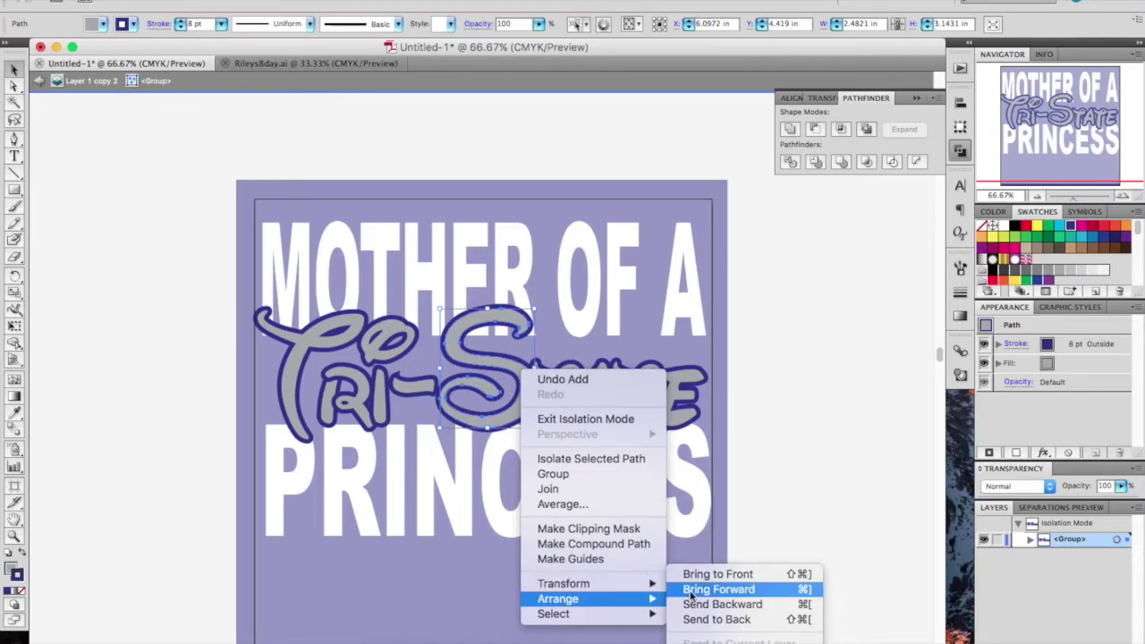
left_click(707, 574)
left_click(817, 530)
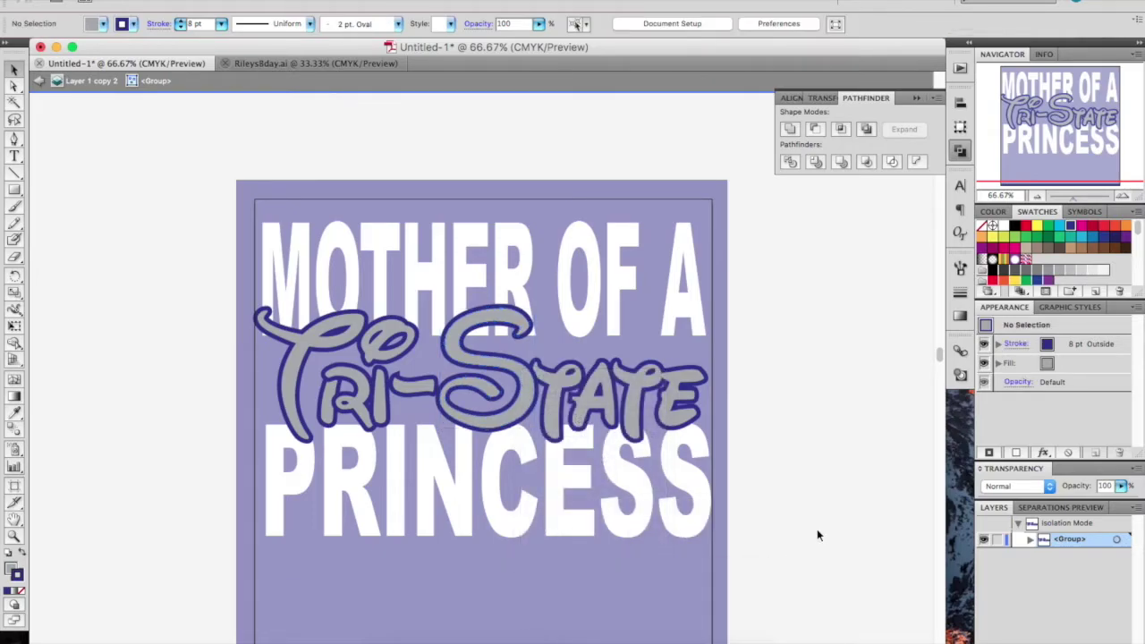
Apply Outline Stroke to the large S of Tri-State and leave isolation mode.
left_click(493, 380)
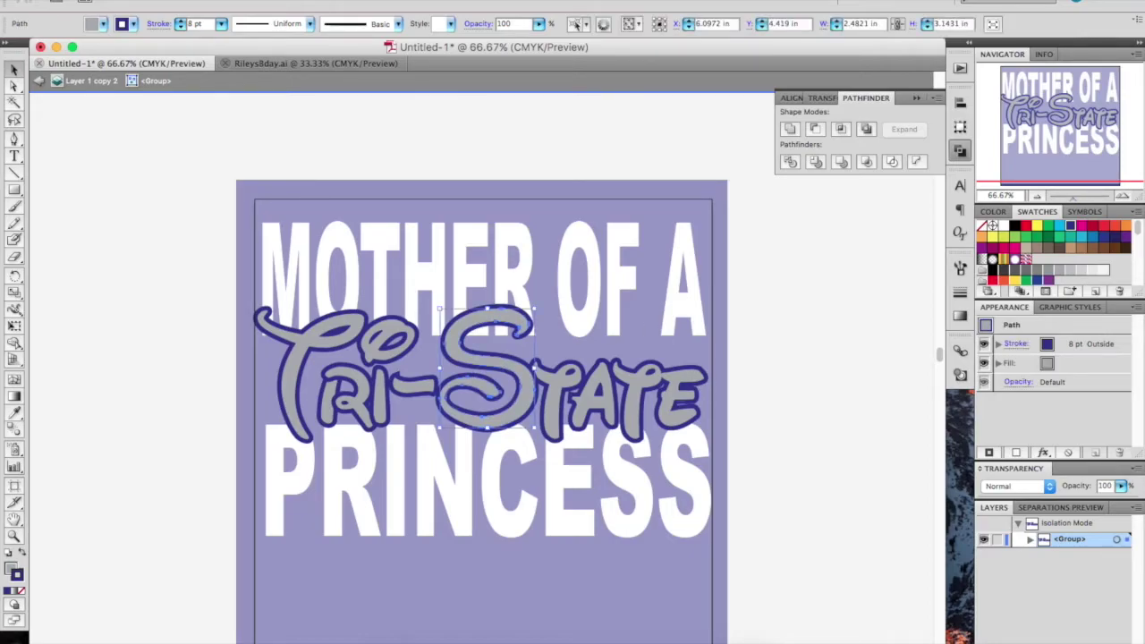
left_click(204, 1)
mouse_move(238, 271)
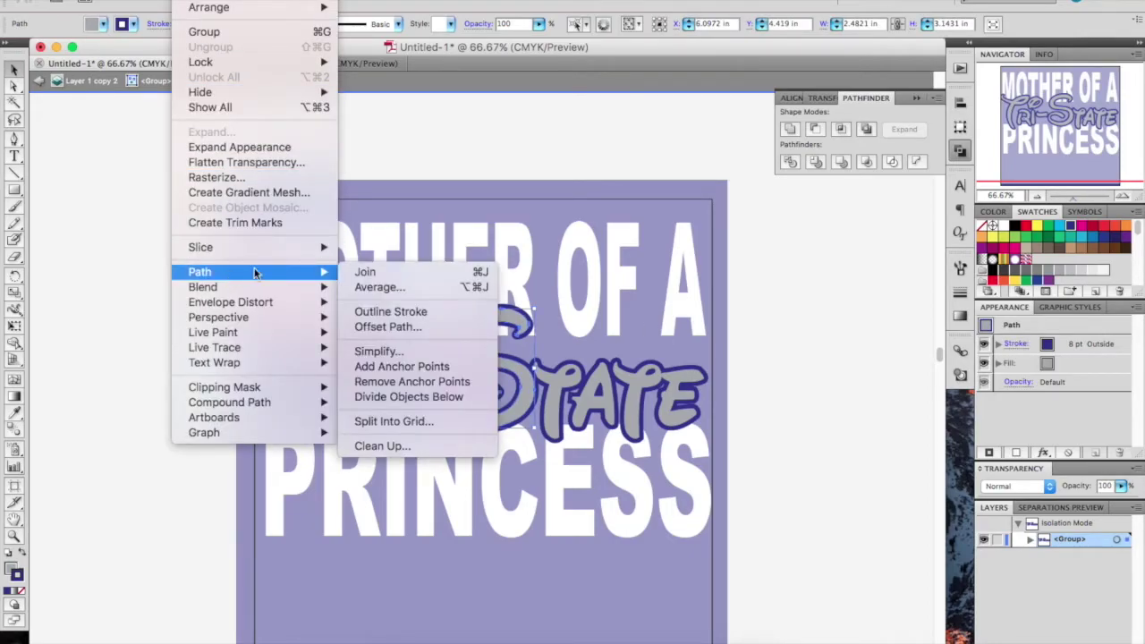
left_click(390, 311)
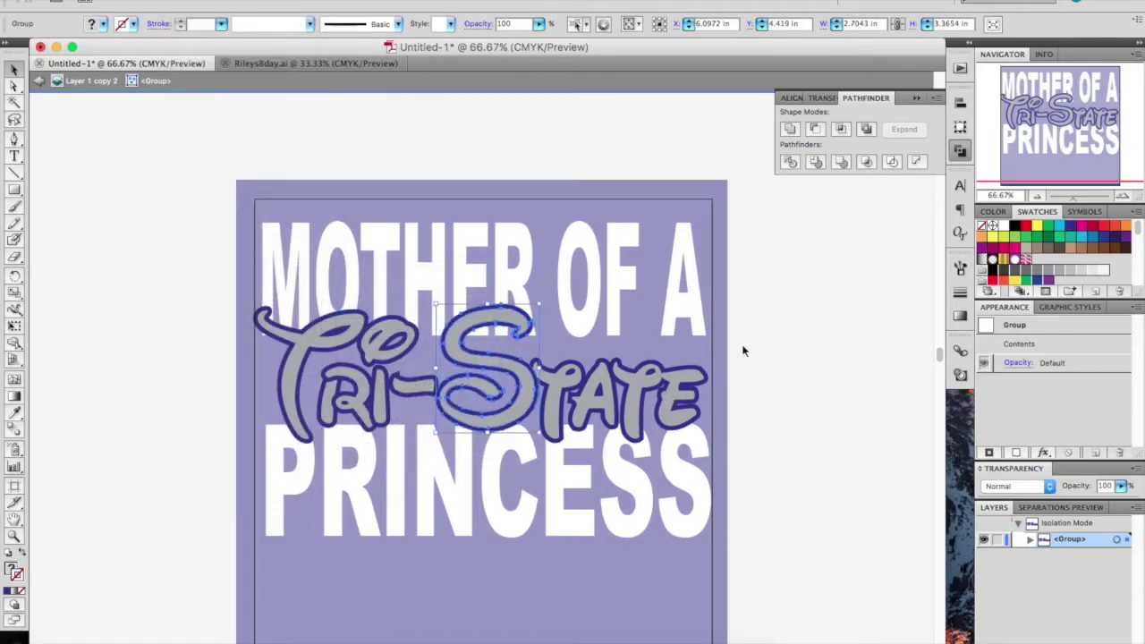
double_click(742, 351)
Apply Outline Stroke to the whole Tri-State lettering and ungroup the result.
left_click(609, 354)
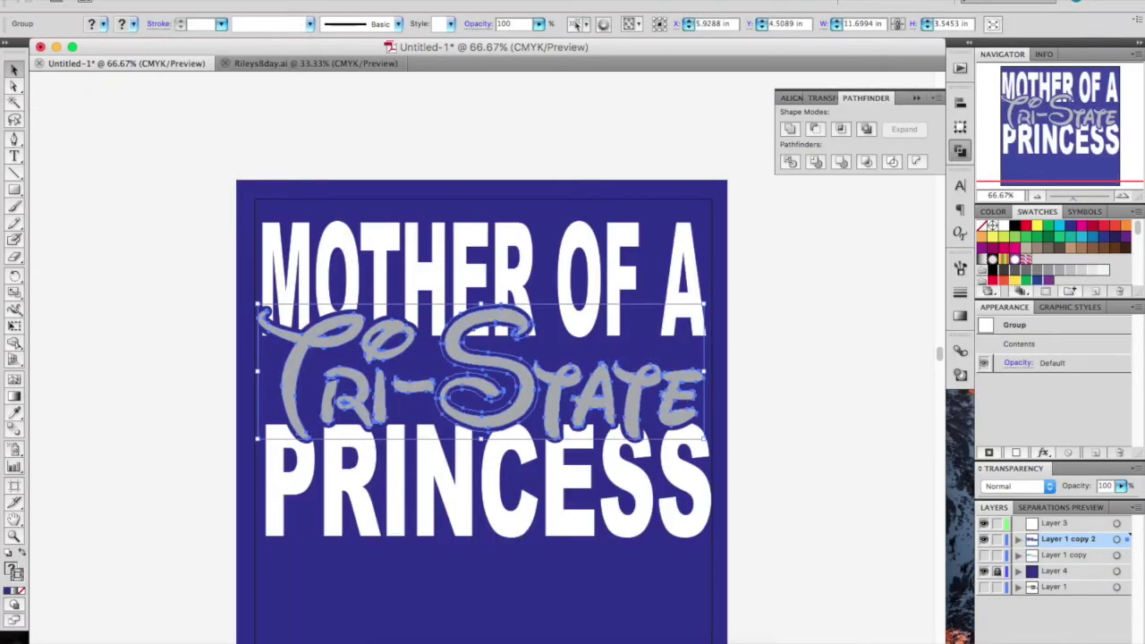
left_click(208, 1)
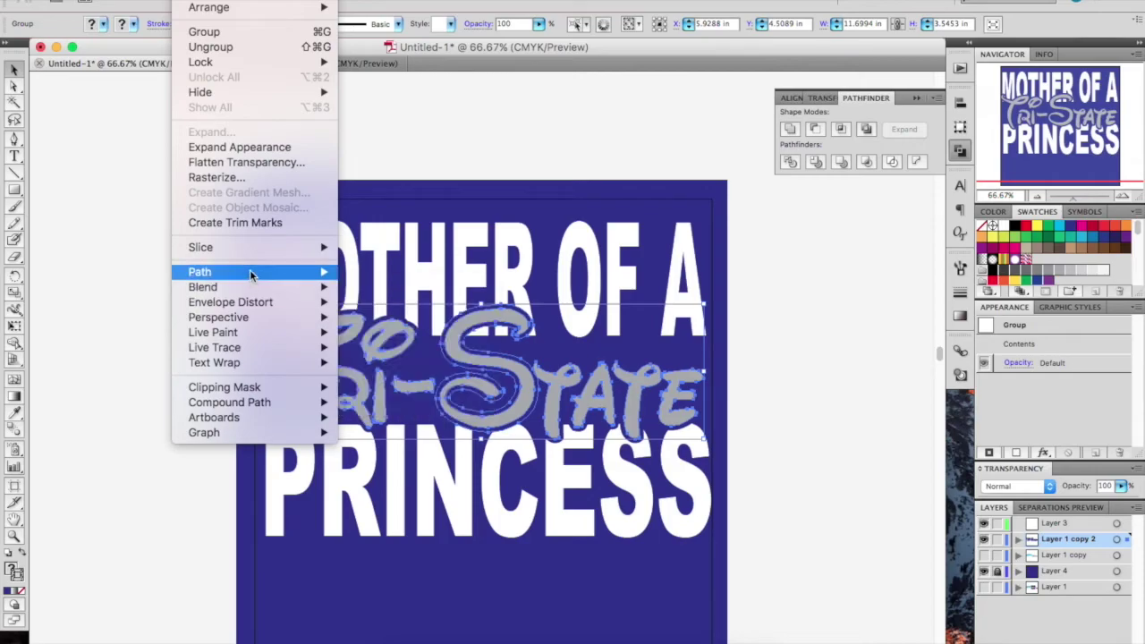
mouse_move(250, 274)
left_click(380, 310)
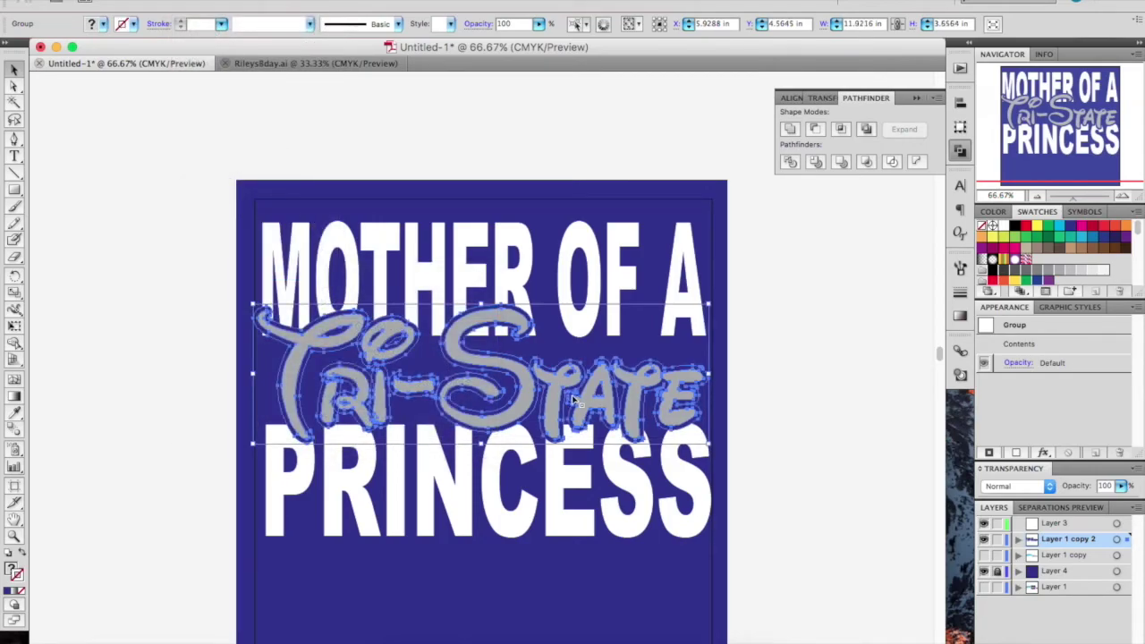
right_click(565, 394)
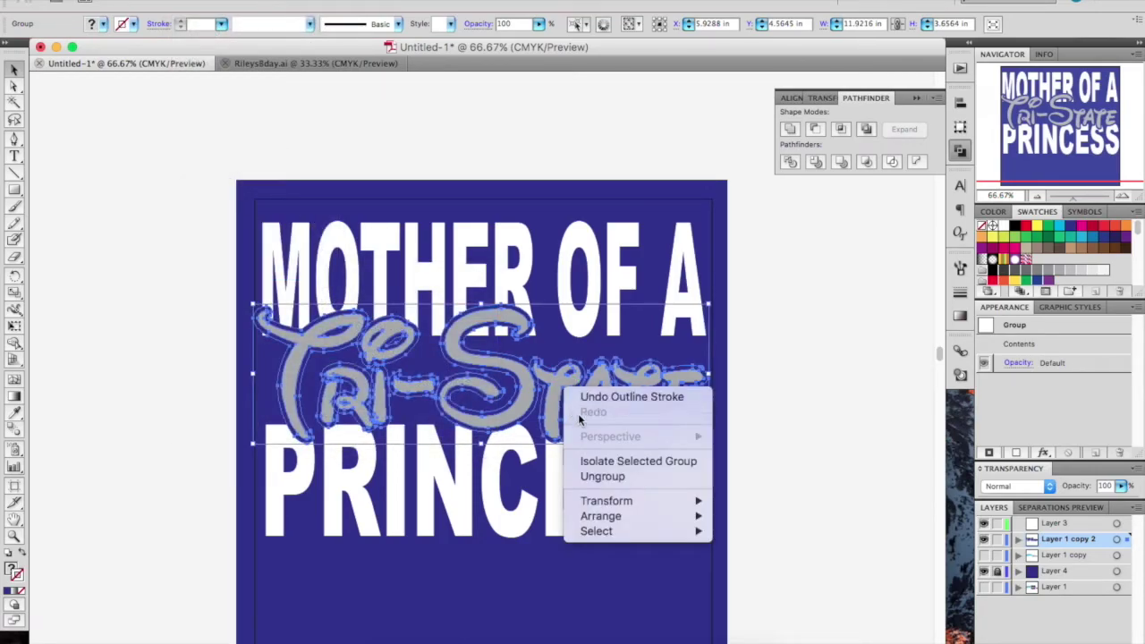
left_click(602, 476)
left_click(607, 347)
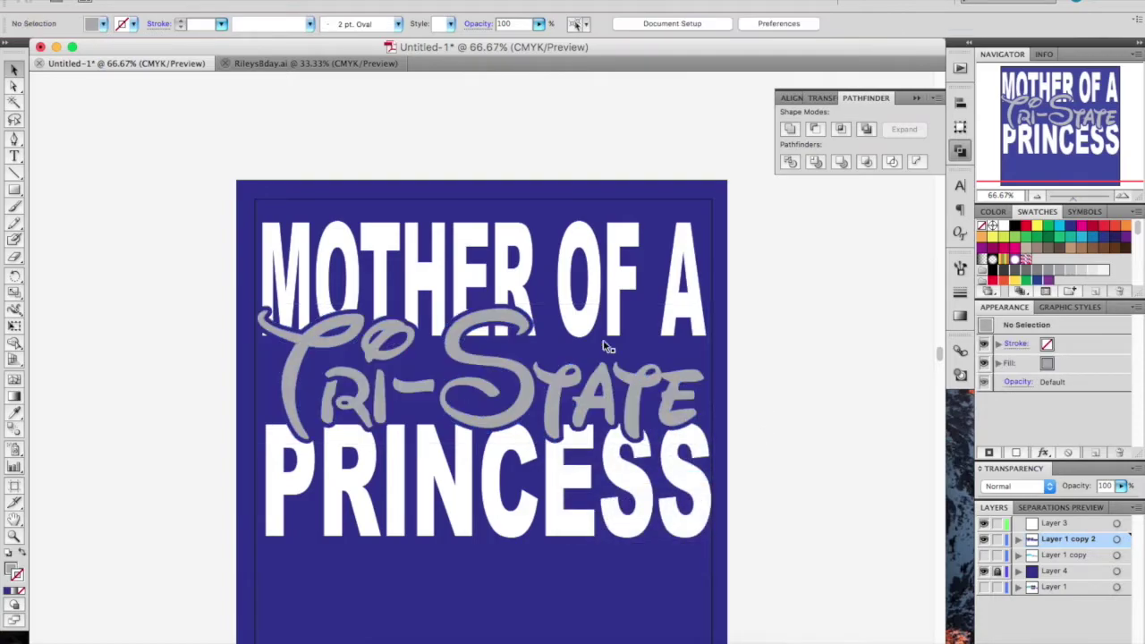
Select all the gray Tri-State fills by color with the Magic Wand and bring them to the front.
left_click(15, 103)
left_click(337, 355)
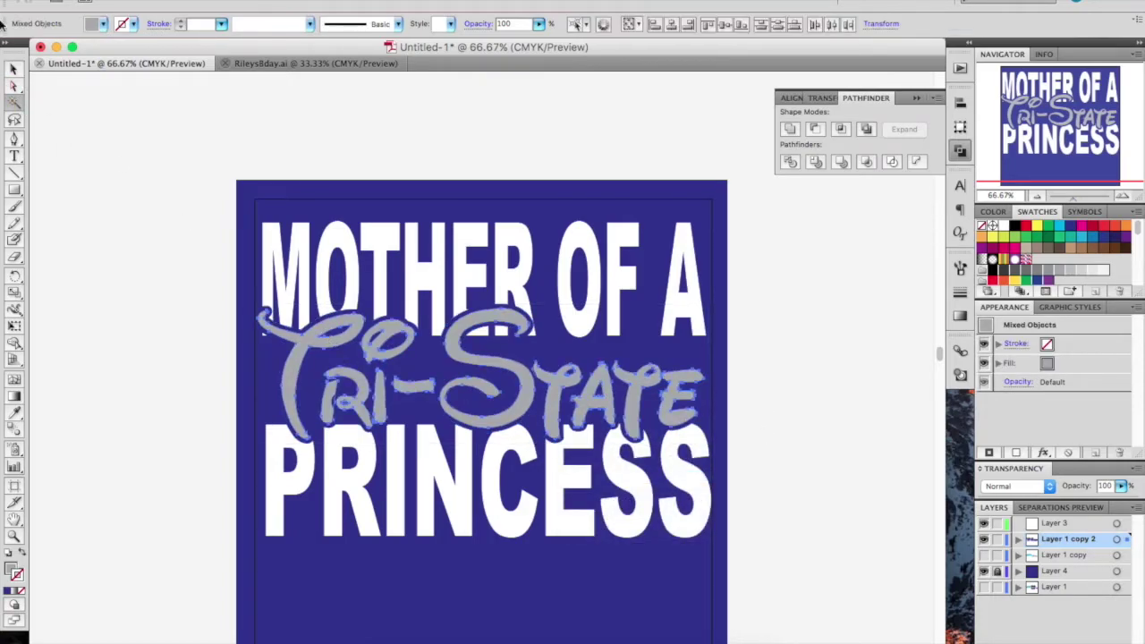
right_click(301, 330)
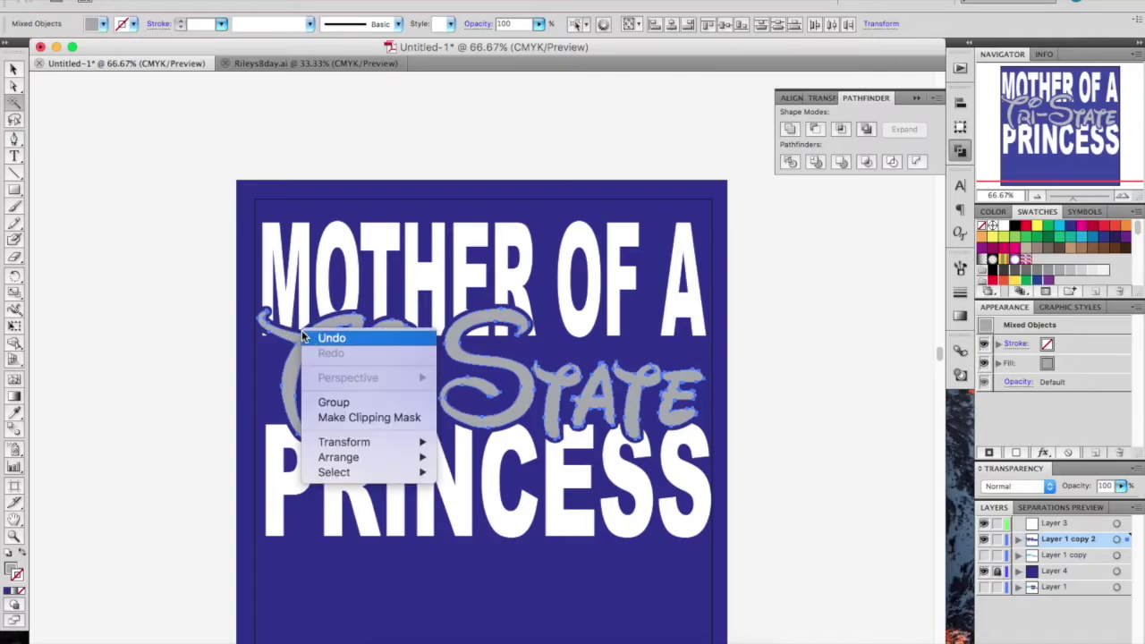
mouse_move(402, 457)
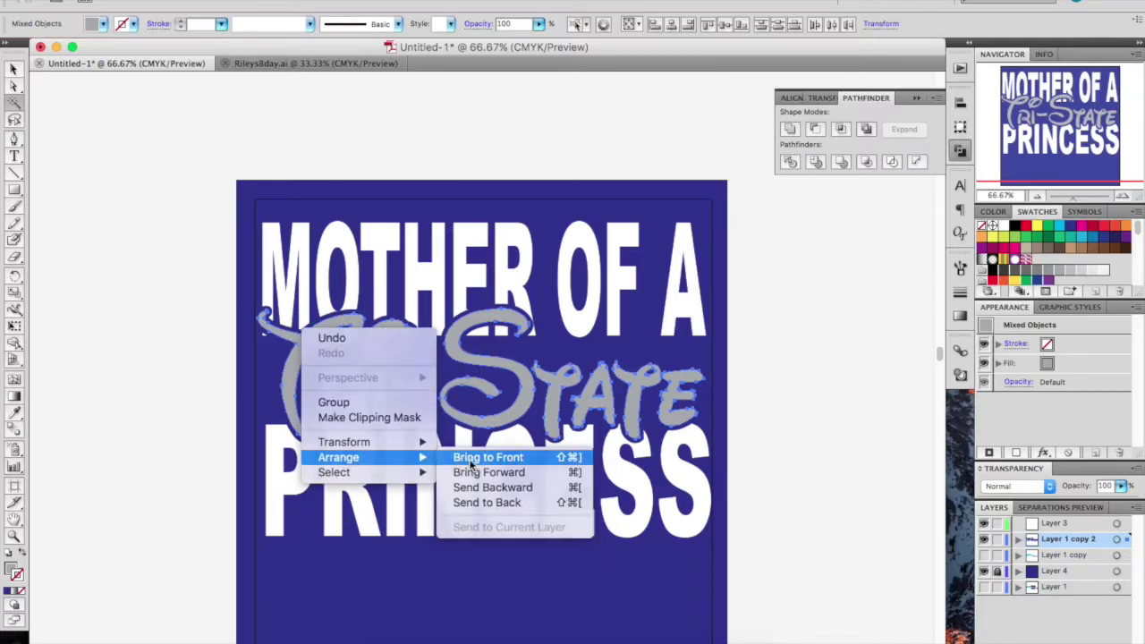
left_click(488, 457)
left_click(778, 434)
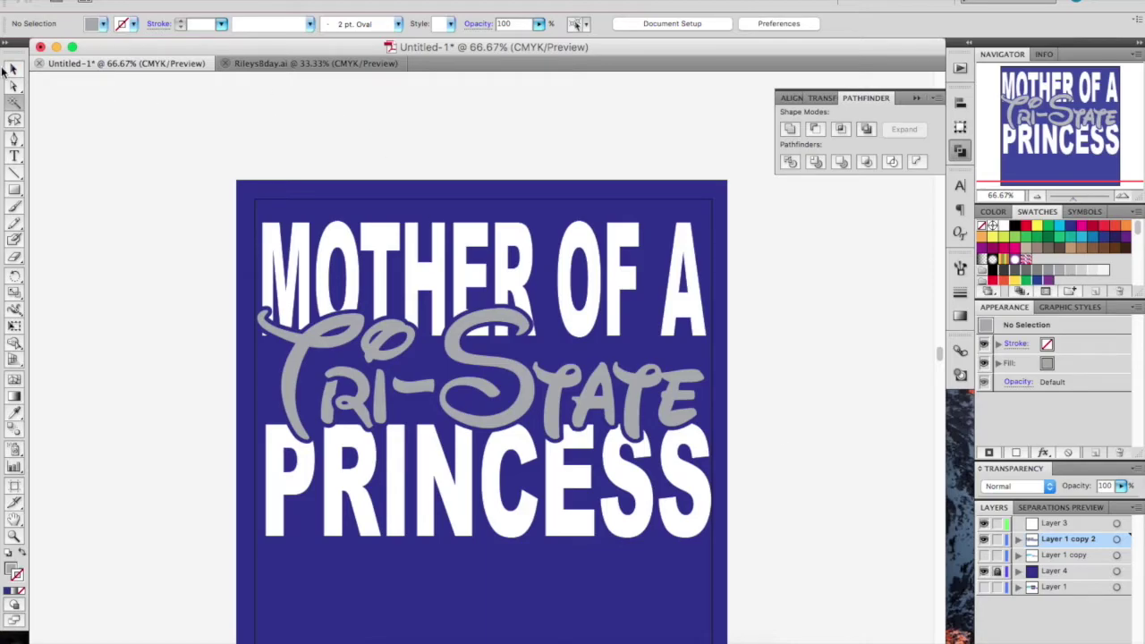
Select all the Tri-State lettering without the white text lines and ungroup its remaining letter groups.
right_click(302, 361)
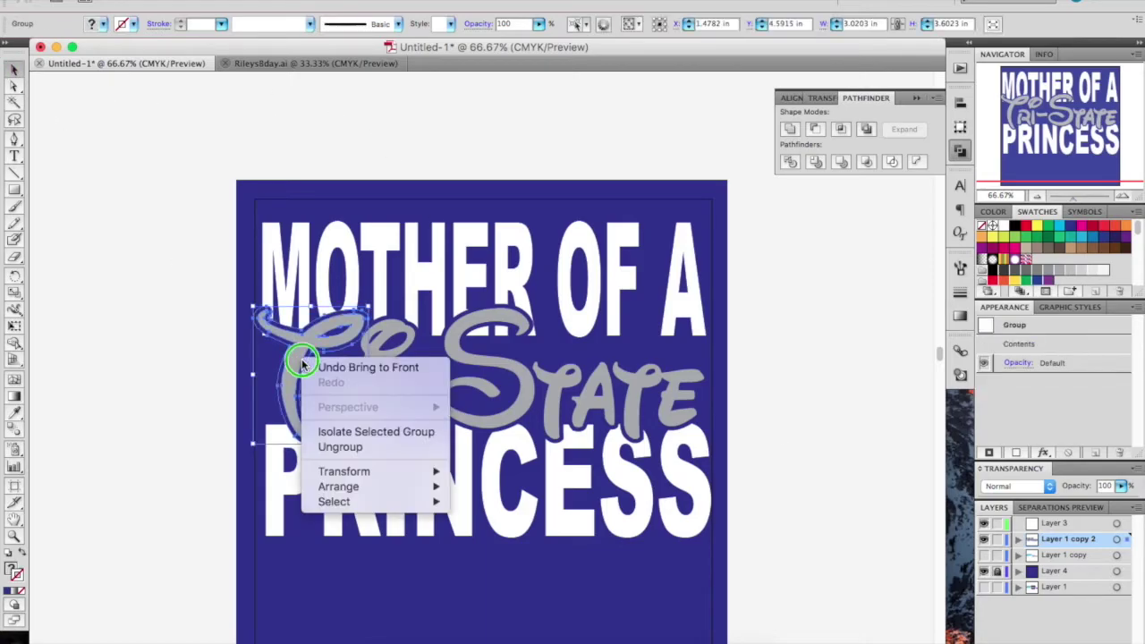
left_click(231, 356)
left_click_drag(256, 353, 736, 416)
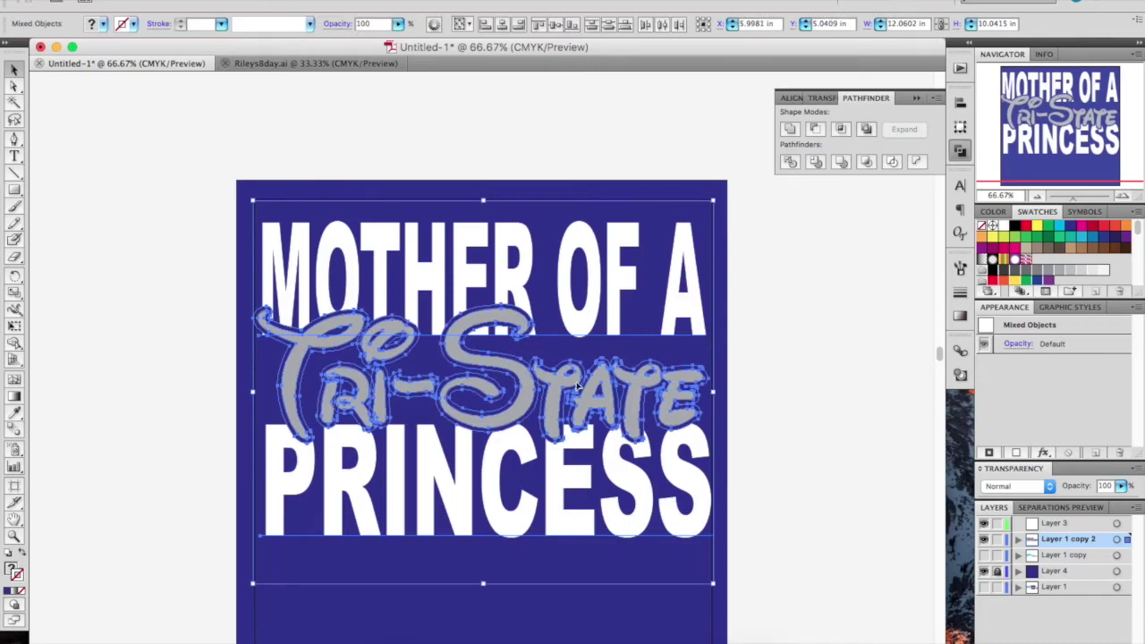
left_click(604, 363)
right_click(604, 362)
left_click(645, 449)
right_click(617, 407)
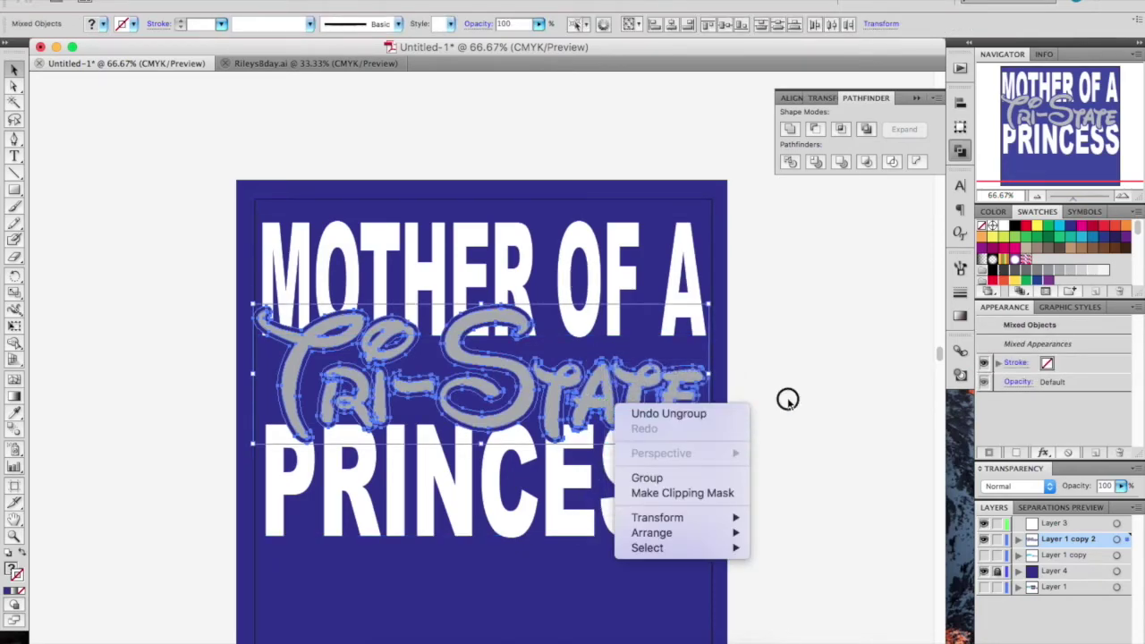
left_click(788, 399)
Reselect the gray Tri-State letter shapes with the Magic Wand and arrange them in front of their blue outlines.
left_click(18, 104)
left_click(306, 349)
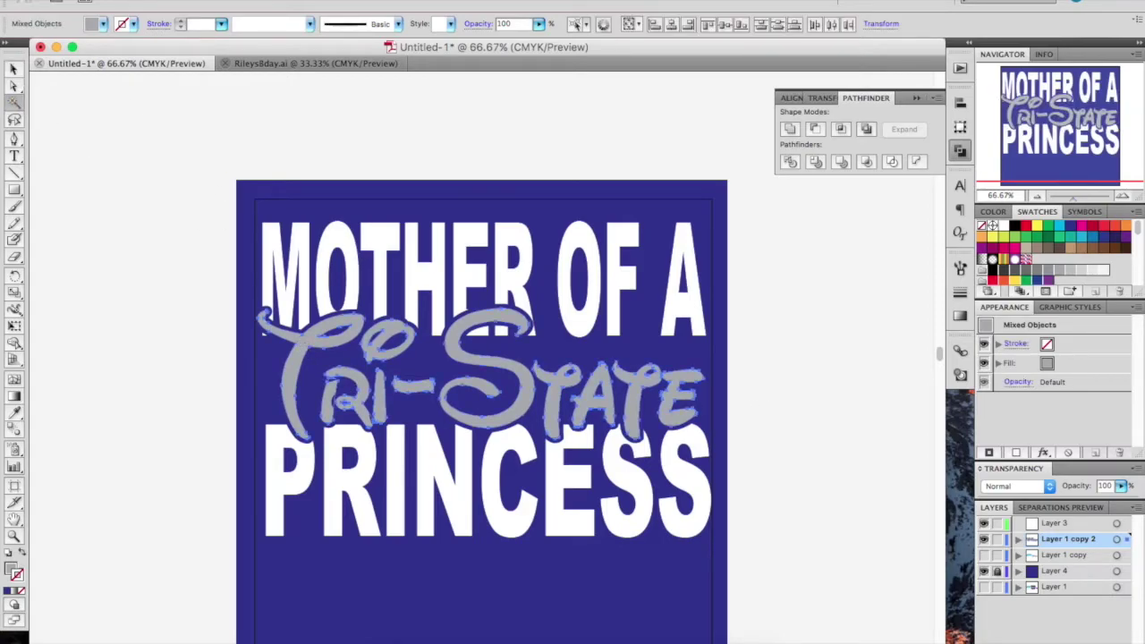
right_click(322, 334)
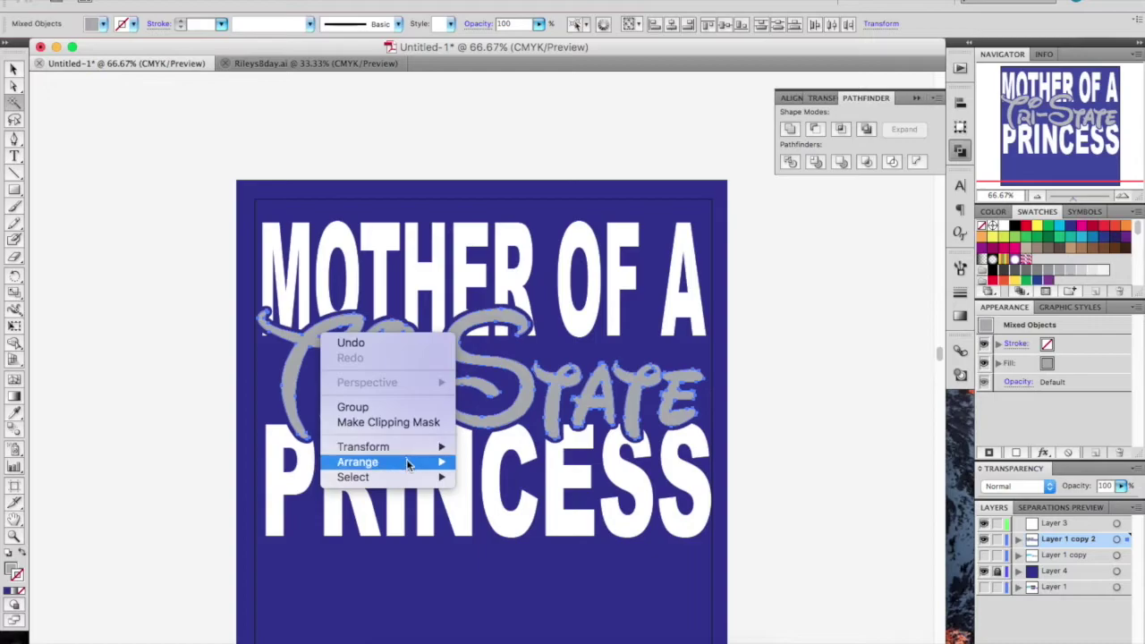
mouse_move(410, 463)
left_click(493, 463)
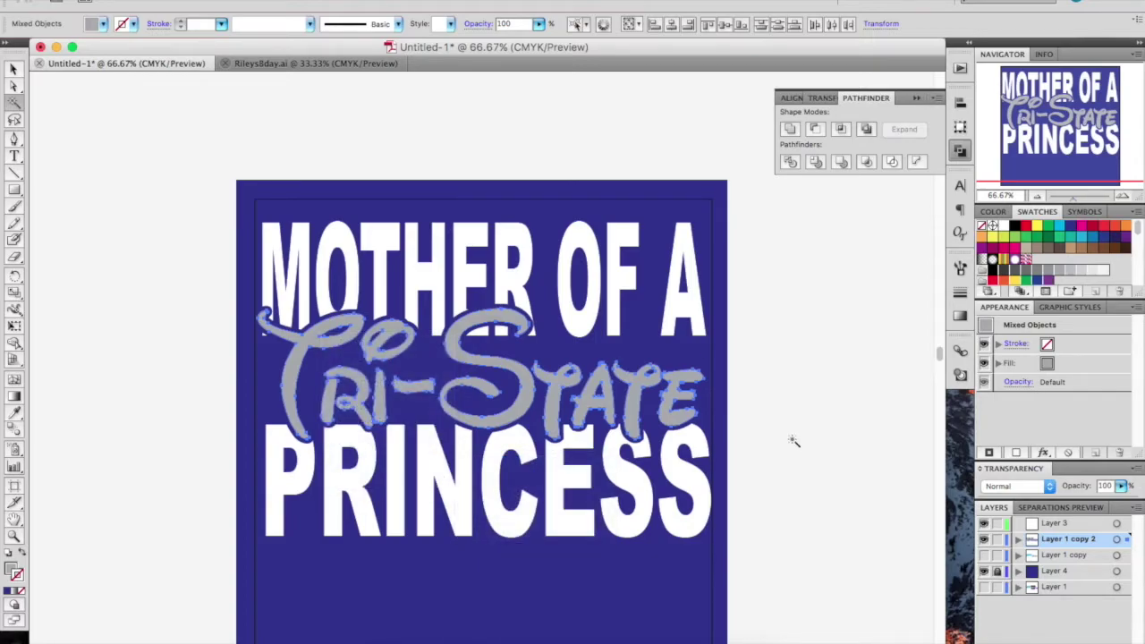
left_click(793, 440)
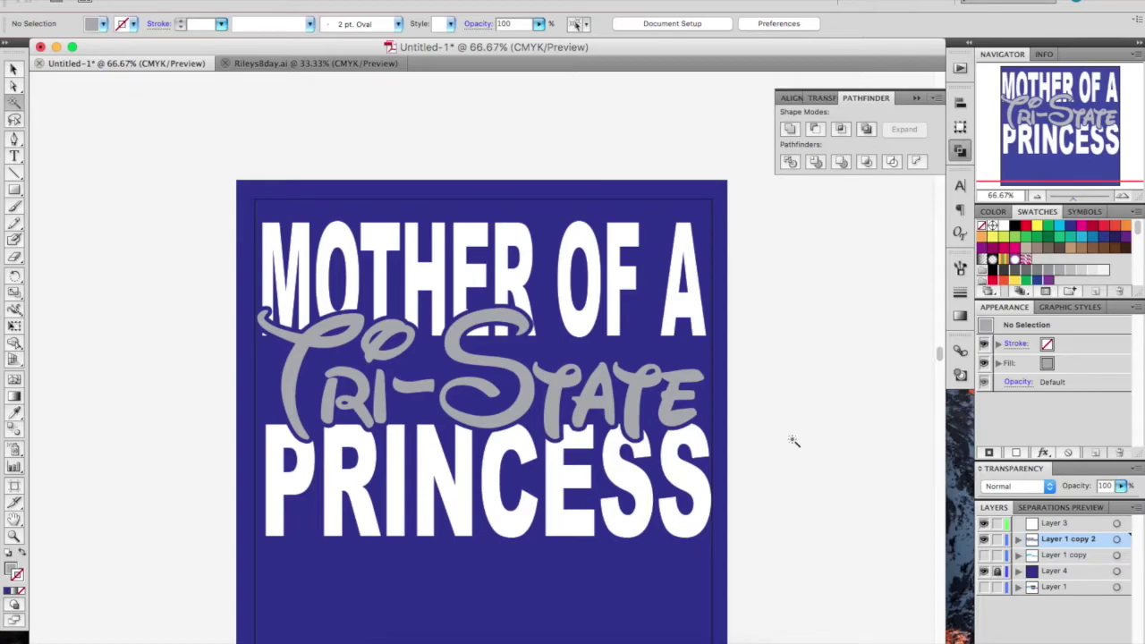
Show the rulers and place vertical guides at both outer edges of the MOTHER OF A line.
left_click(12, 71)
key("ctrl+r")
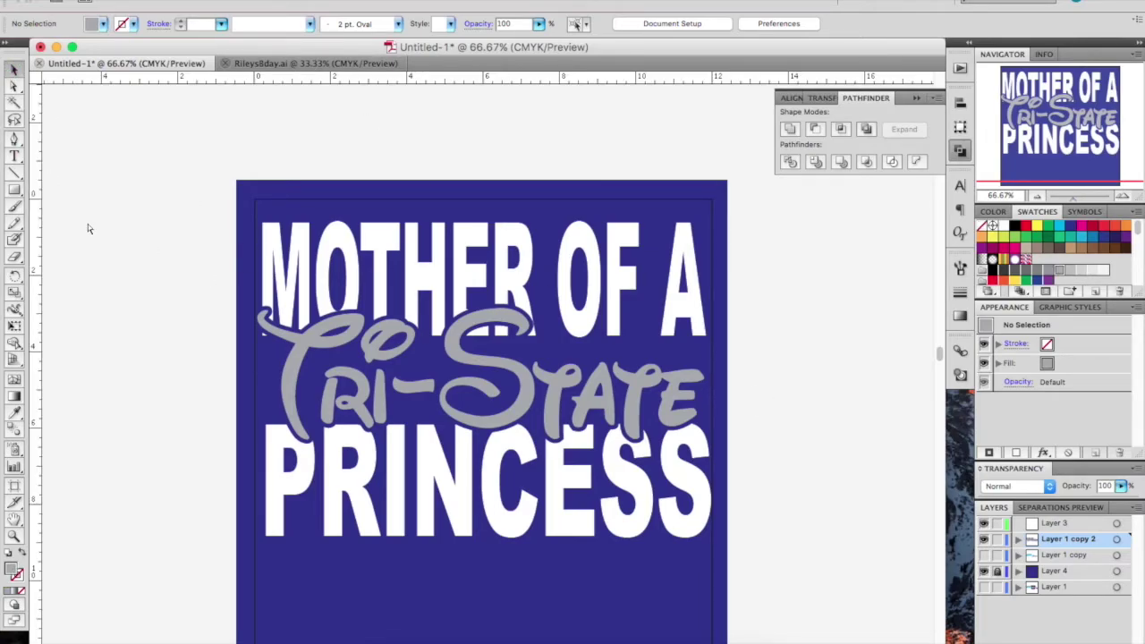
left_click_drag(36, 268, 262, 329)
left_click_drag(35, 274, 706, 450)
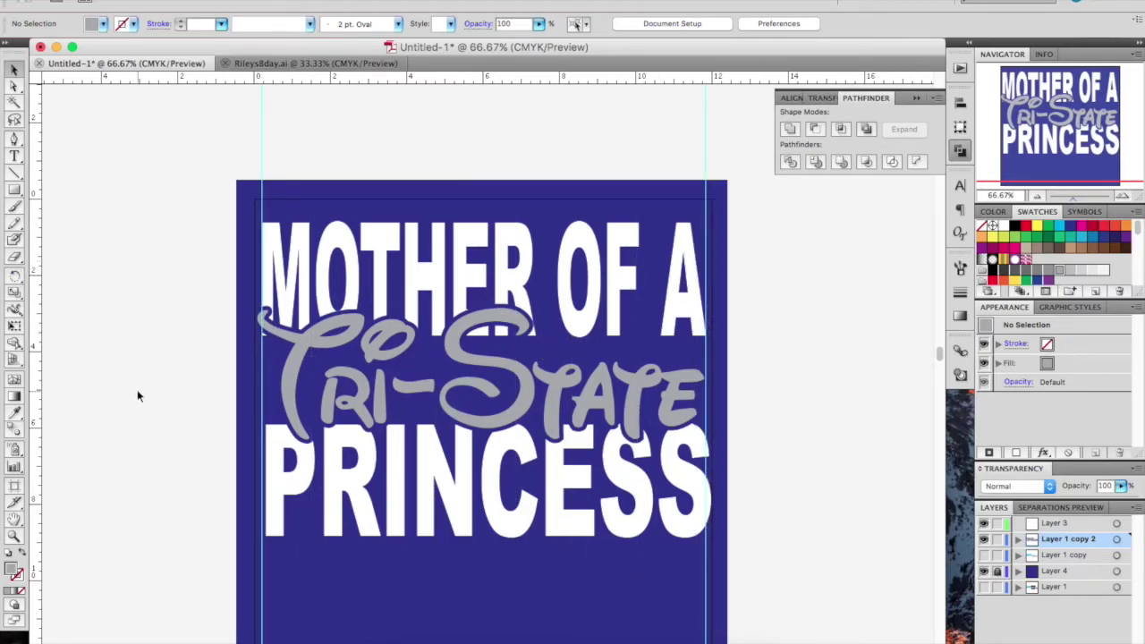
Nudge the PRINCESS line to the left and adjust its width to fit between the two vertical guides.
left_click(364, 484)
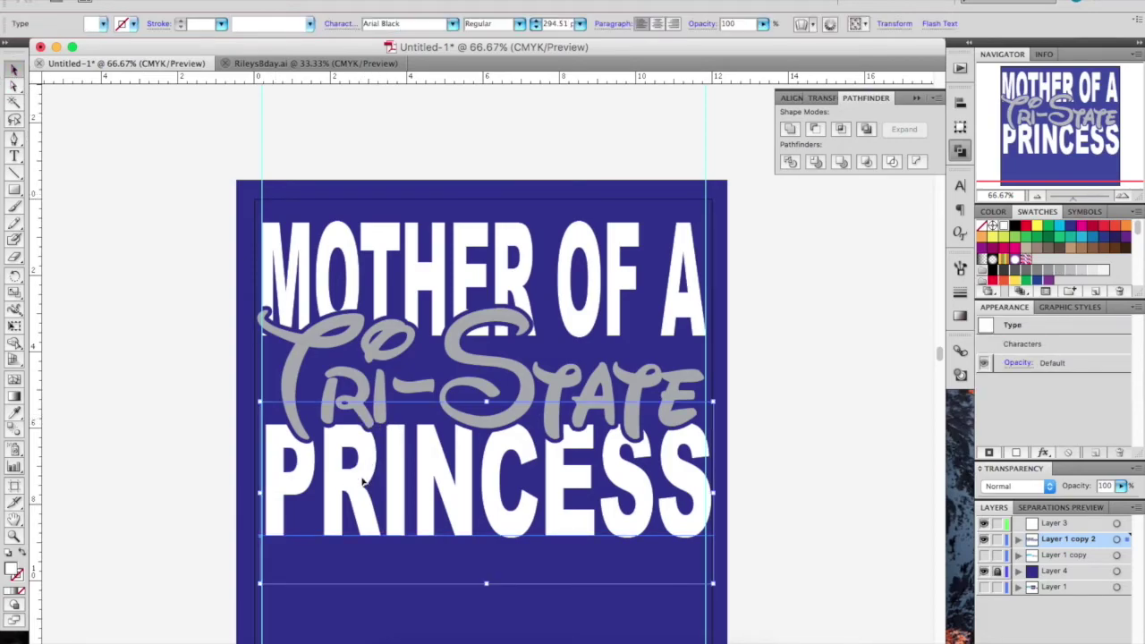
key("Left")
key("Left")
key("Left")
key("Left")
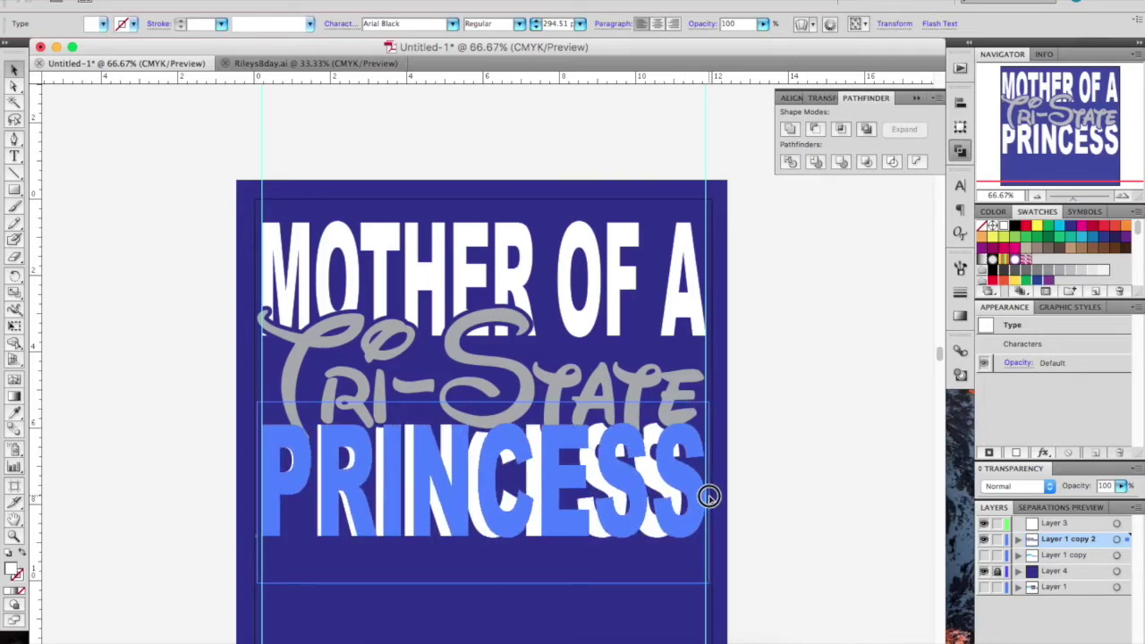
left_click(752, 483)
Select the Tri-State letters with their outlines, nudge them left and adjust their width to align with the guides.
left_click(567, 388)
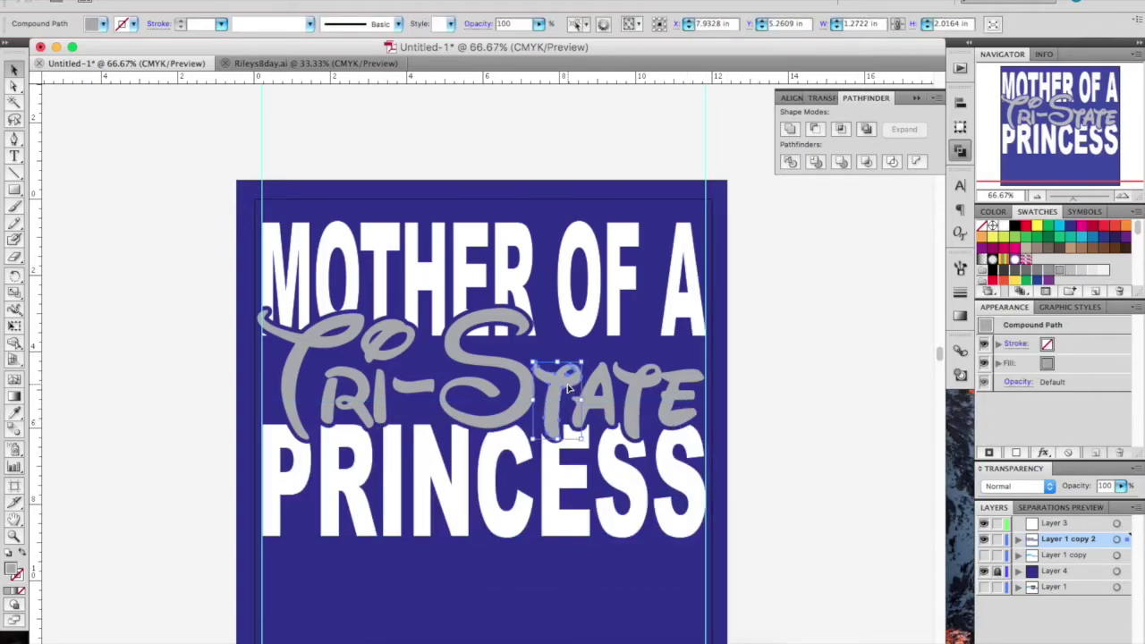
left_click(617, 402, "shift")
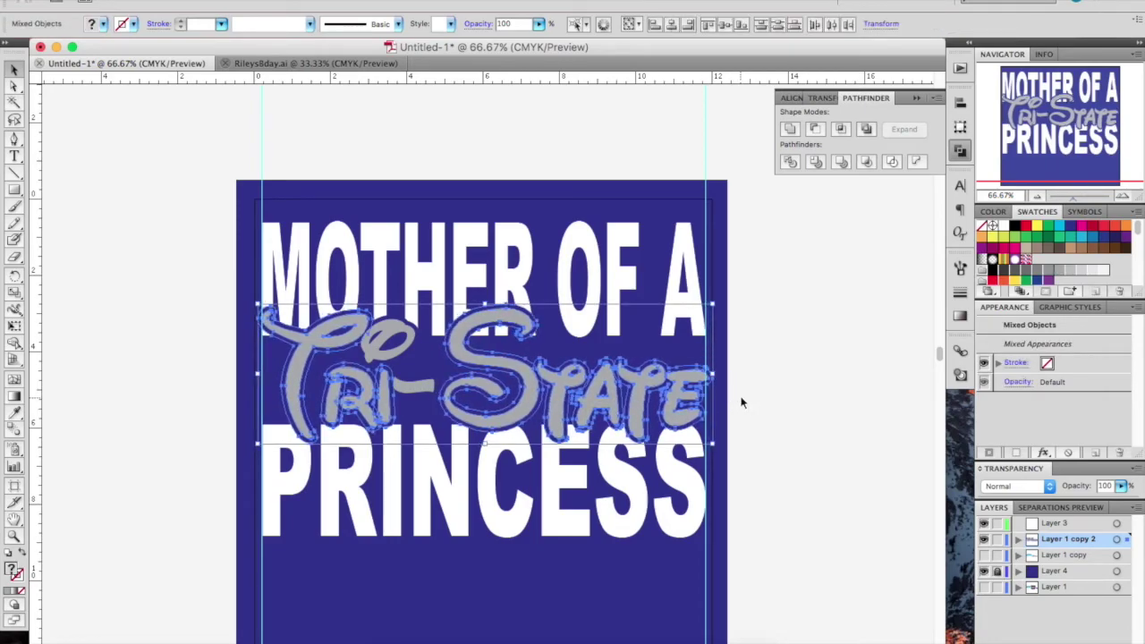
key("Left")
key("Left")
key("Left")
key("Left")
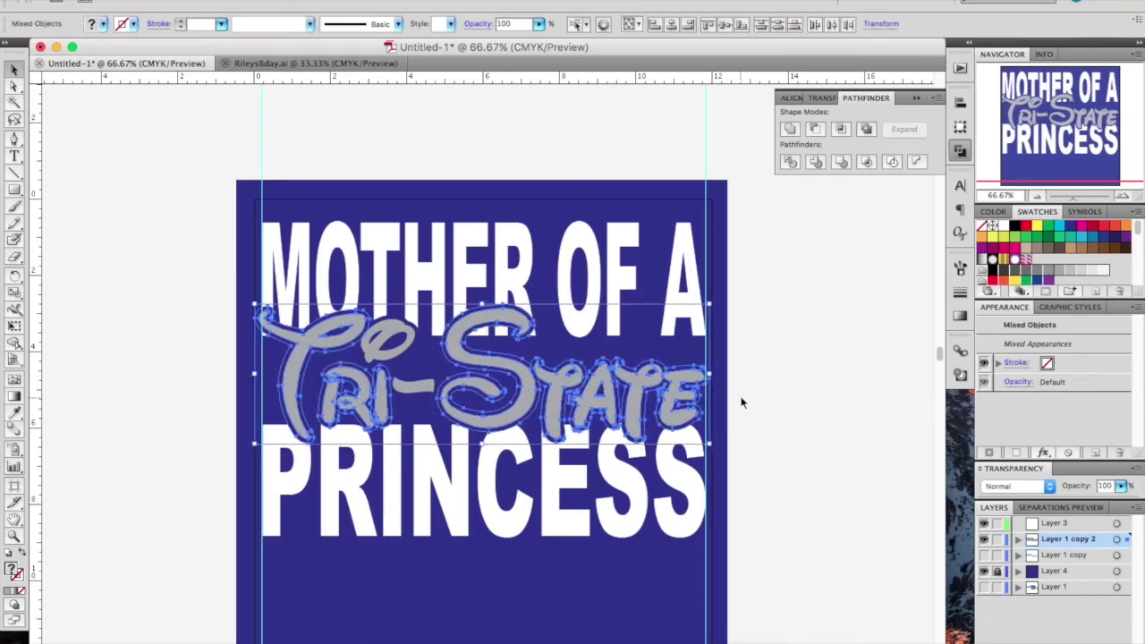
key("Left")
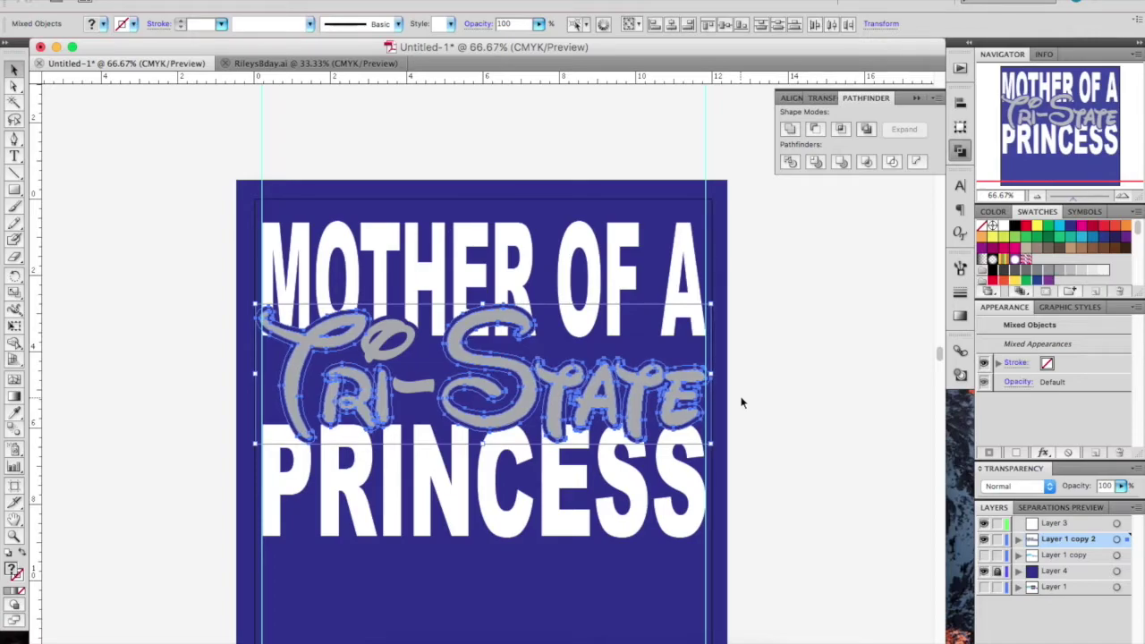
left_click_drag(253, 376, 257, 378)
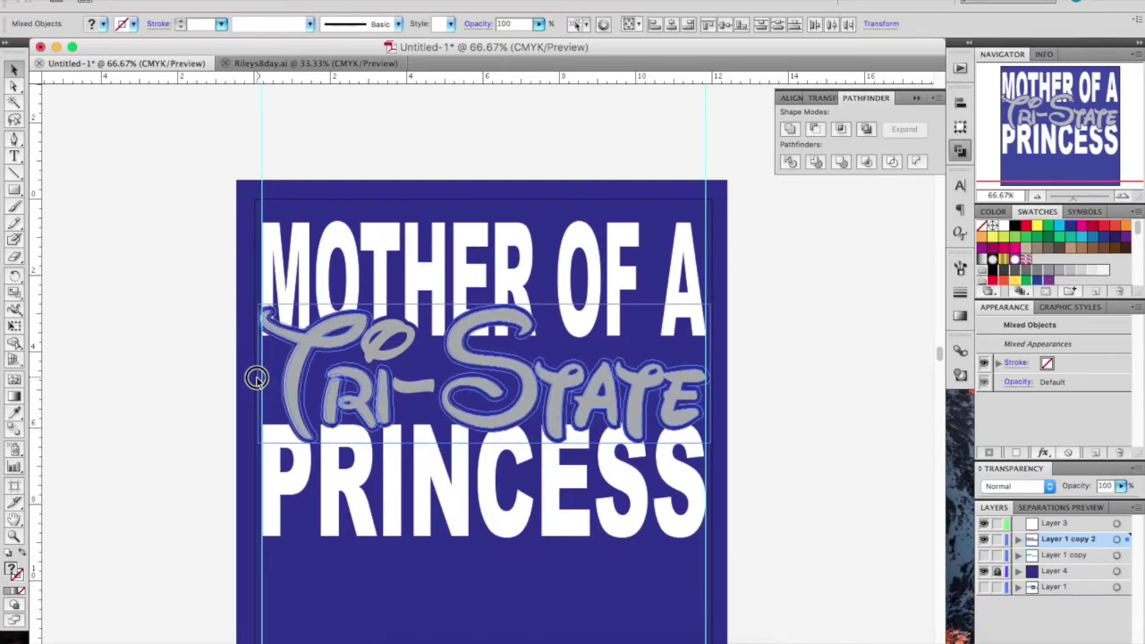
left_click(759, 290)
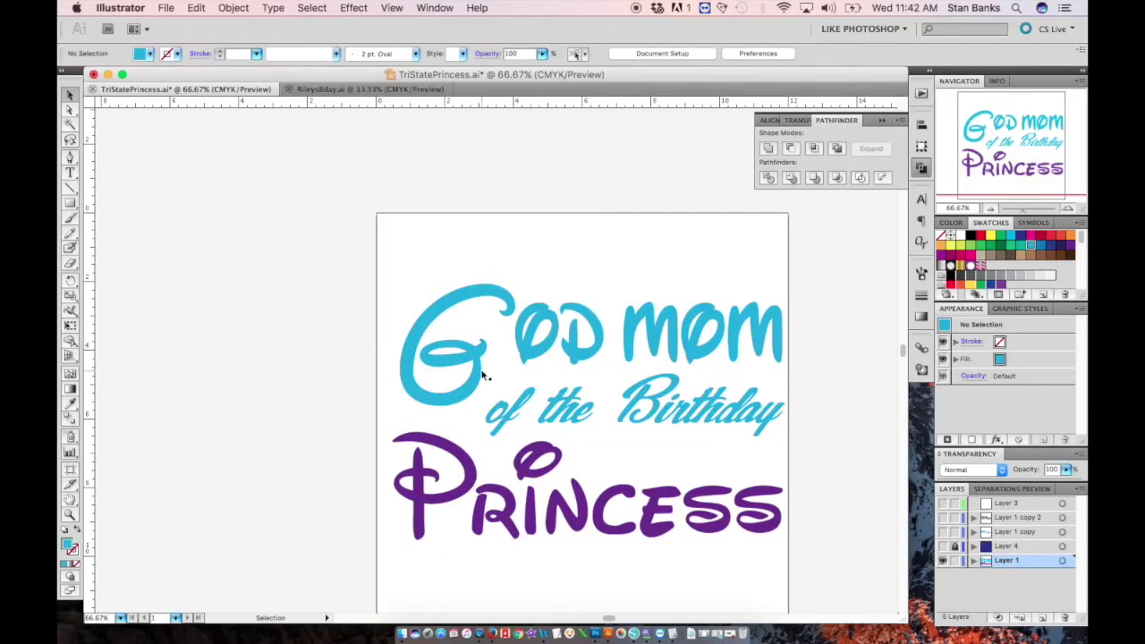
Isolate the God mom group in the TriStatePrincess.ai design and replace the large G with M.
double_click(482, 366)
left_click(482, 366)
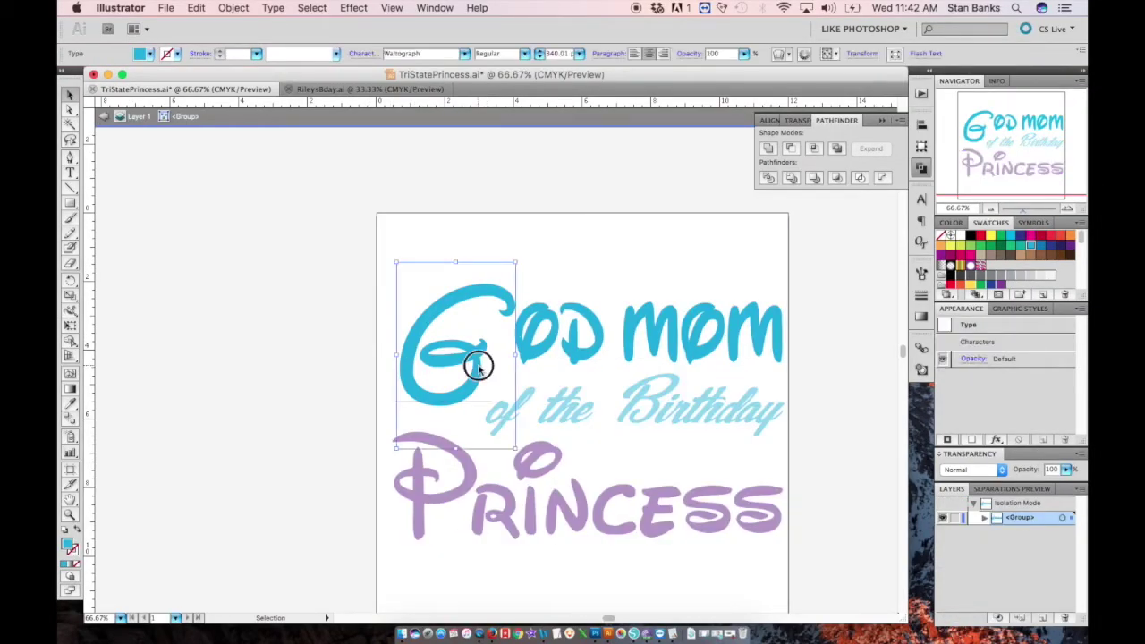
double_click(479, 366)
key("BackSpace")
type("M")
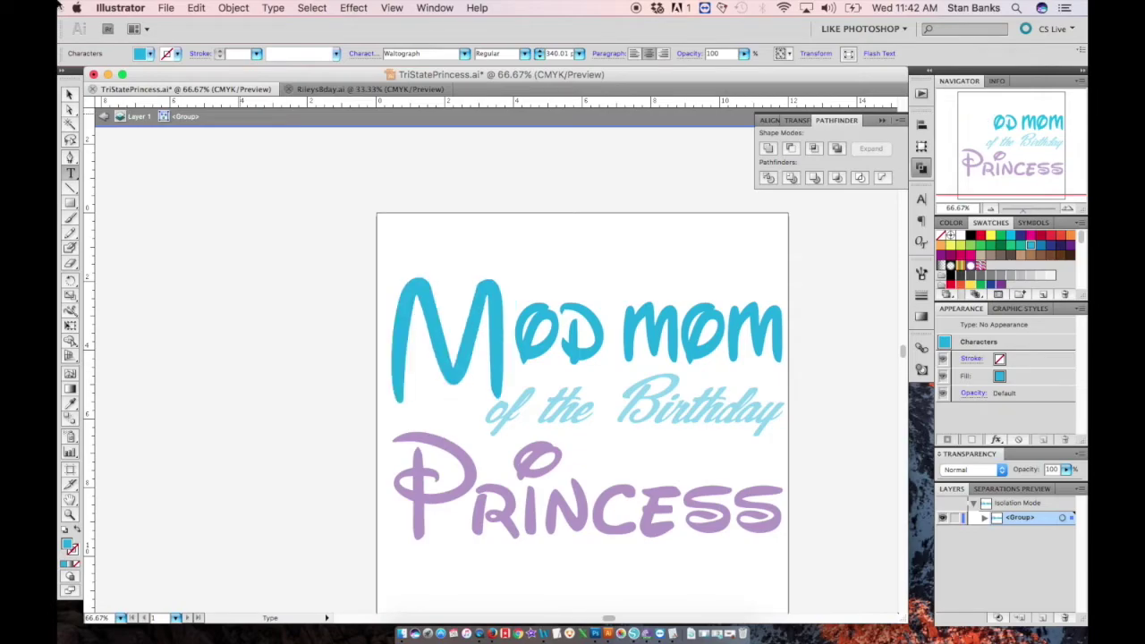
left_click(70, 94)
left_click(560, 261)
Replace the "od mom" text with "other" to complete the word Mother.
left_click(550, 319)
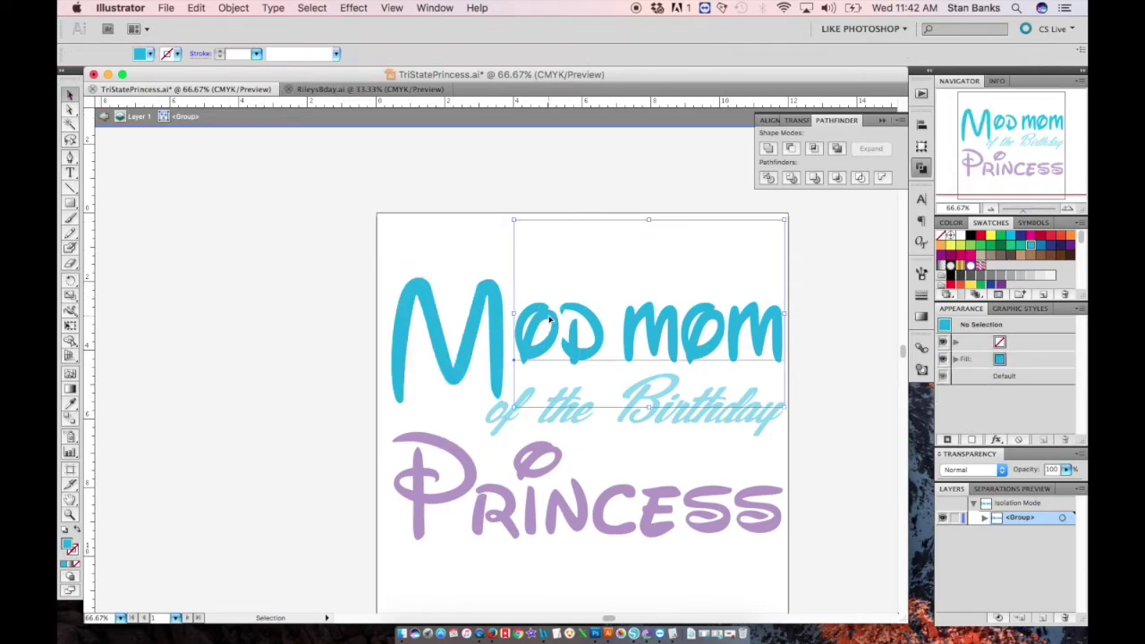
double_click(551, 320)
key("ctrl+a")
type("other")
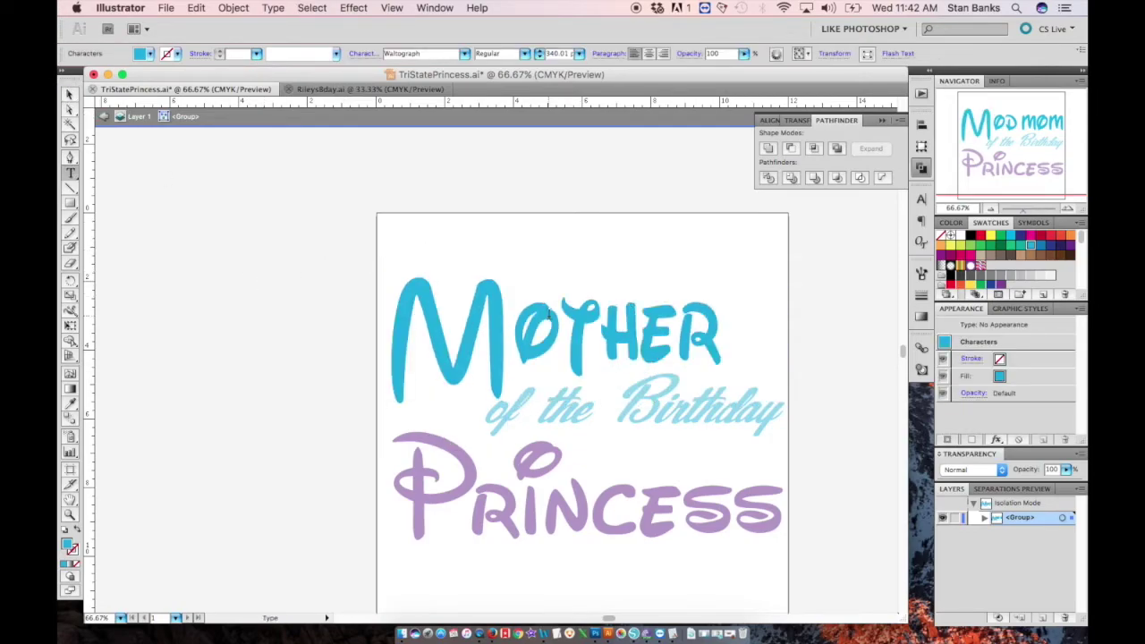
left_click(69, 94)
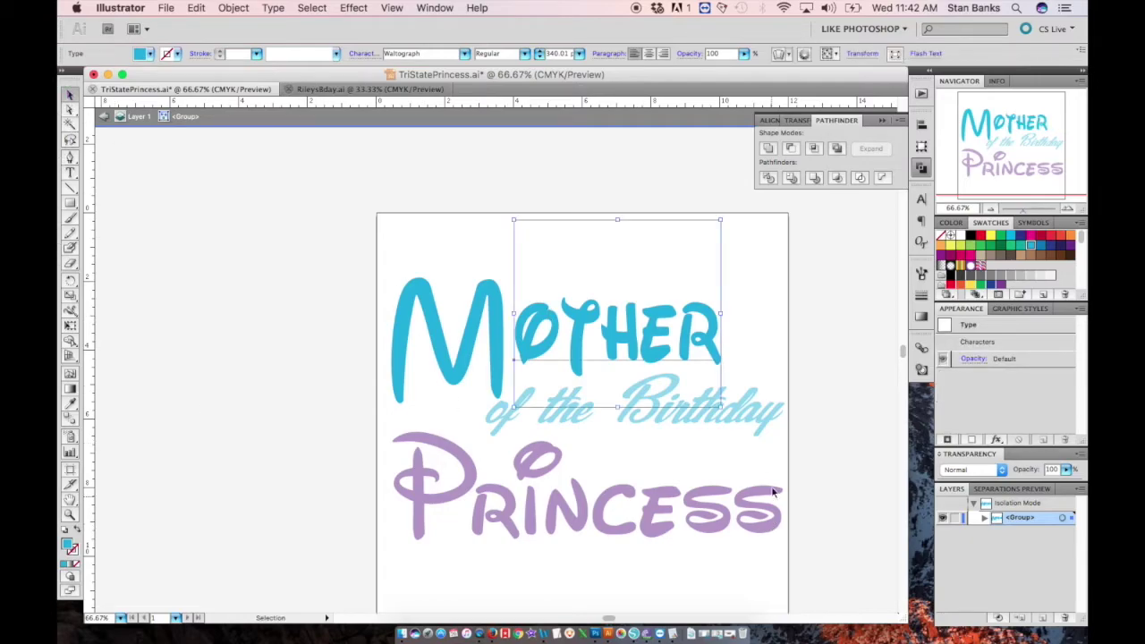
left_click(749, 439)
Leave isolation mode and replace the "of the Birthday" script text with "of a Tri-State".
double_click(735, 414)
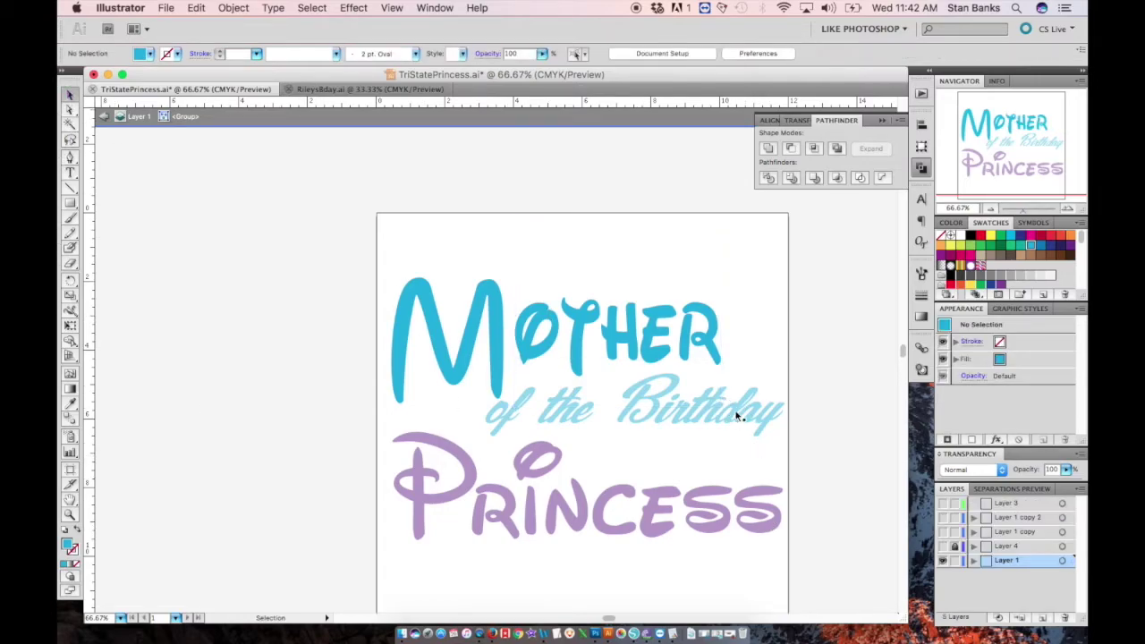
double_click(561, 408)
key("ctrl+a")
scroll(887, 432, "right", 2)
type("of a")
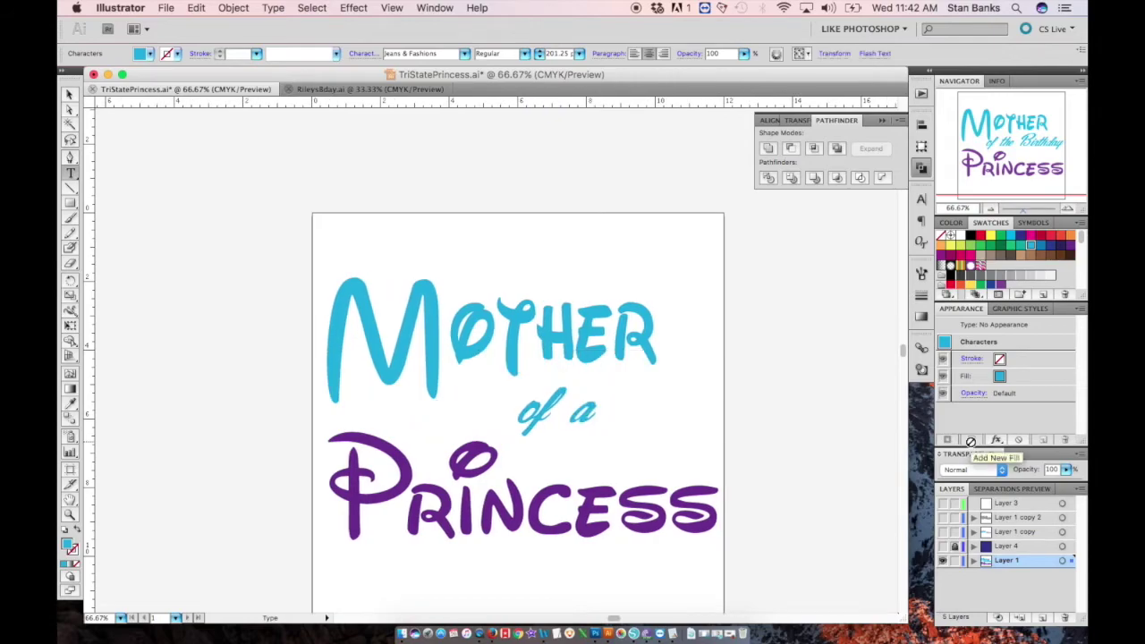
type(" Tri-State")
key("Escape")
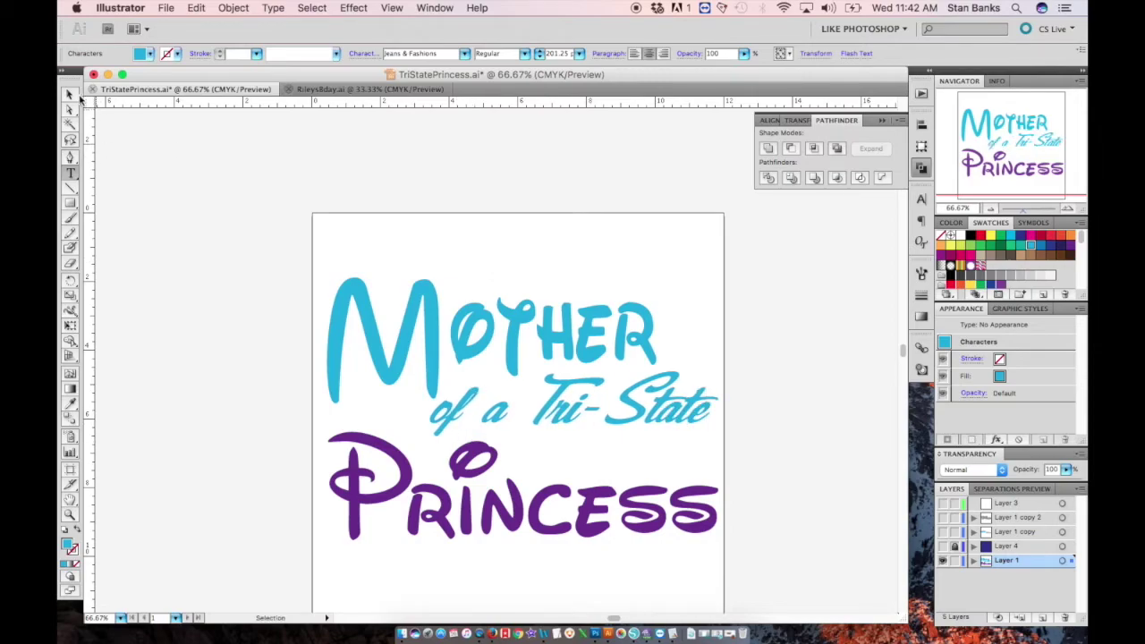
left_click(761, 400)
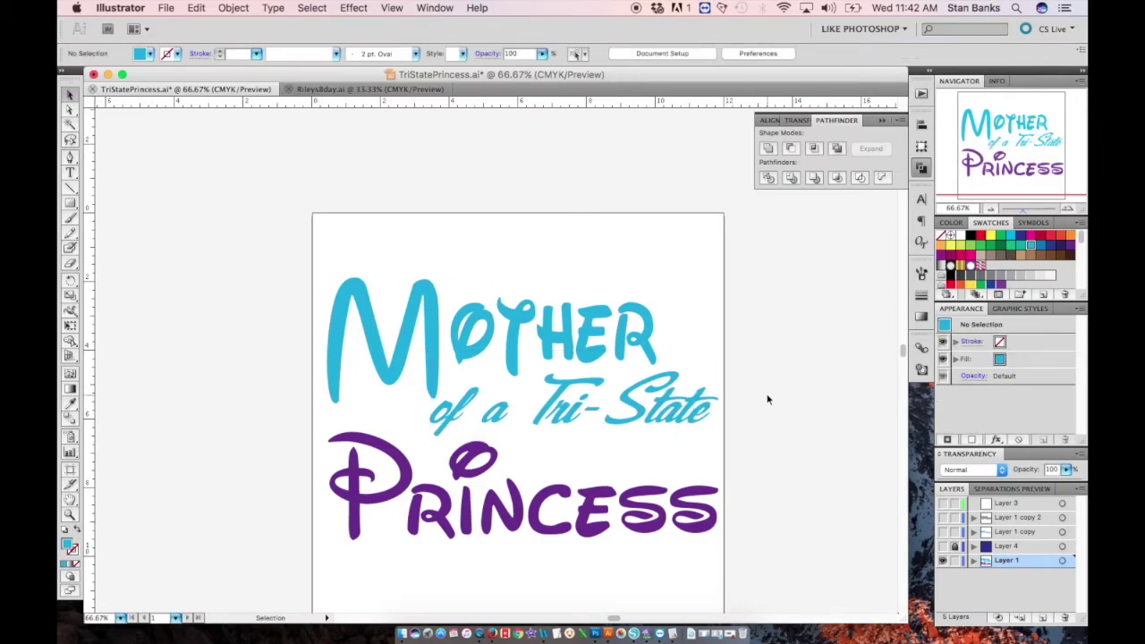
Move the "of a Tri-State" script down and left, and lower the Mother lettering closer to Princess.
left_click(488, 429)
left_click_drag(507, 417, 488, 434)
left_click(380, 349)
left_click_drag(403, 348, 405, 366)
left_click(696, 303)
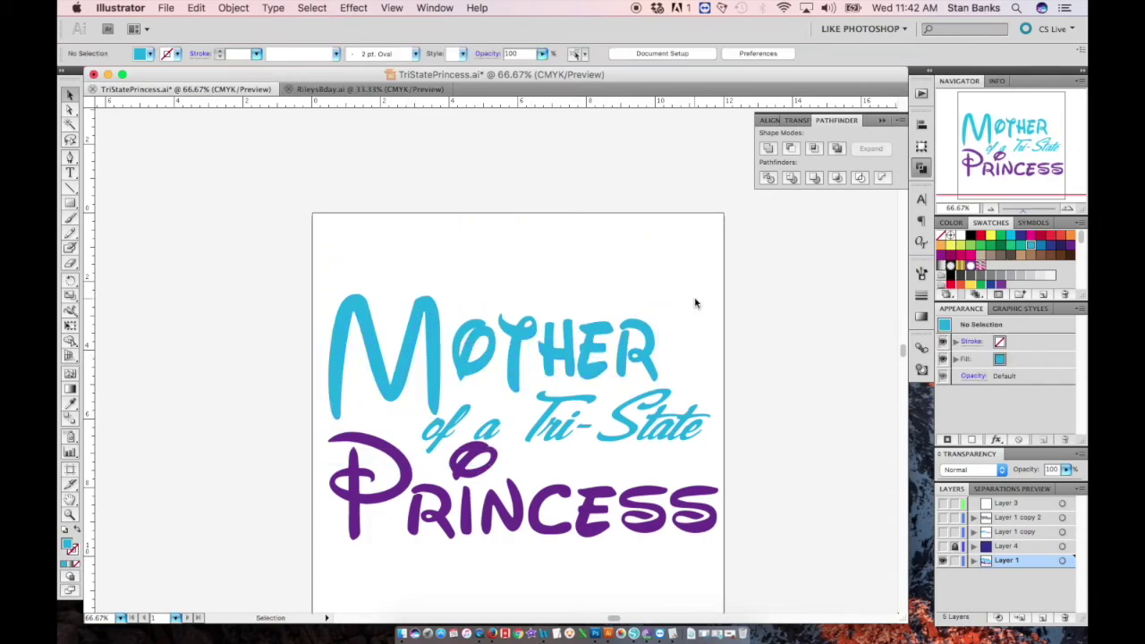
left_click(644, 322)
right_click(644, 323)
left_click(606, 332)
double_click(606, 332)
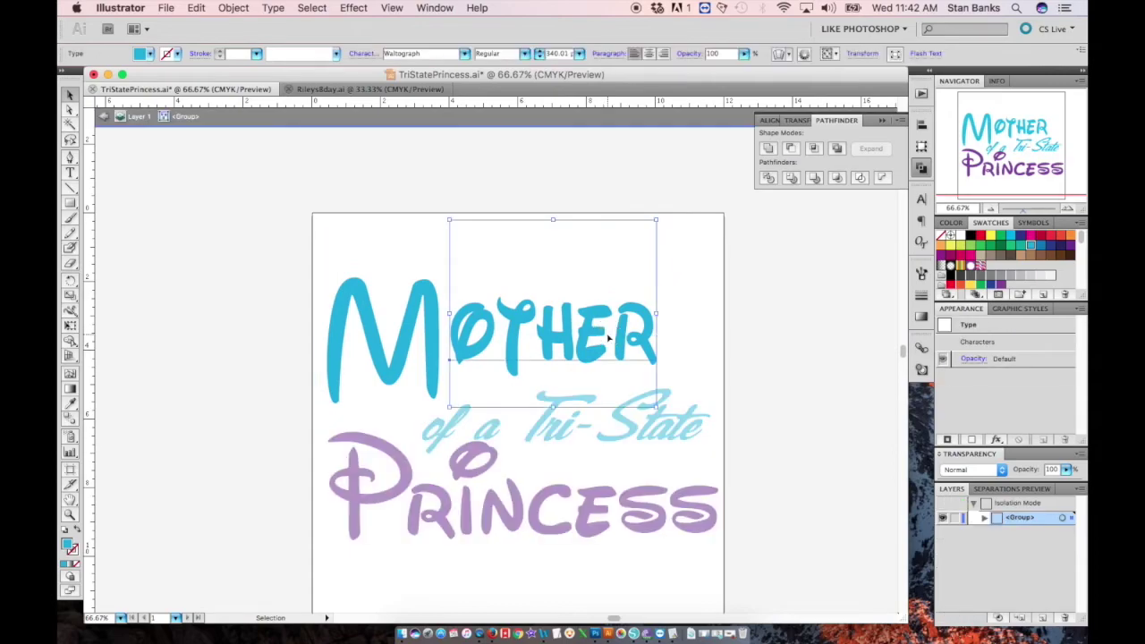
double_click(740, 313)
key("ctrl+z")
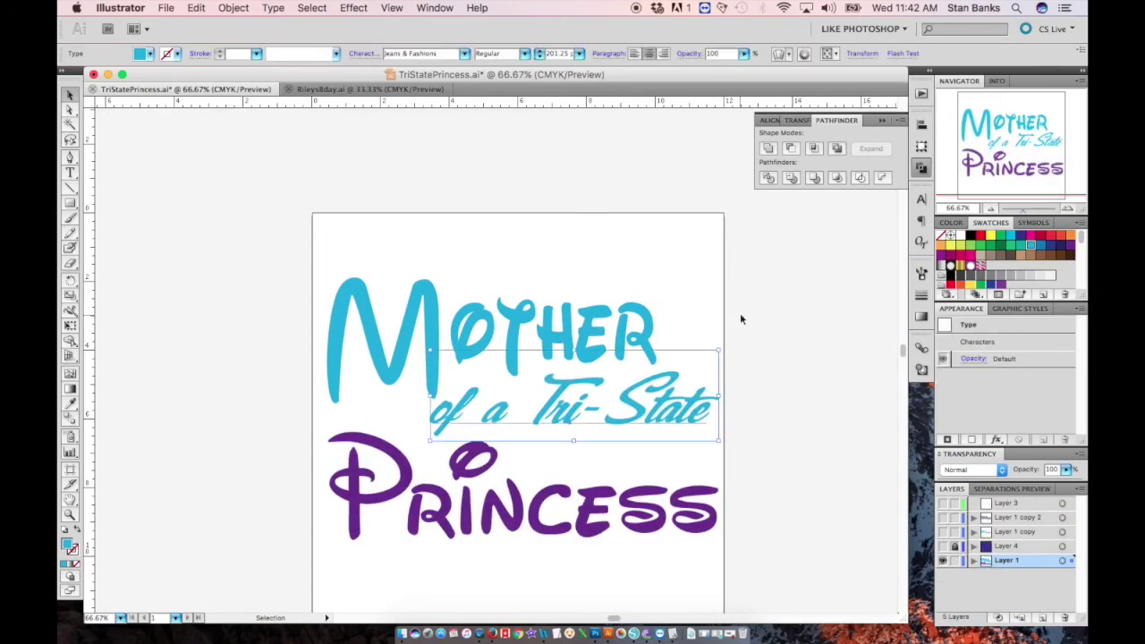
key("ctrl+z")
key("ctrl+z")
Isolate the Mother group and scale the "other" letters up proportionally to about 403.65 pt.
double_click(602, 368)
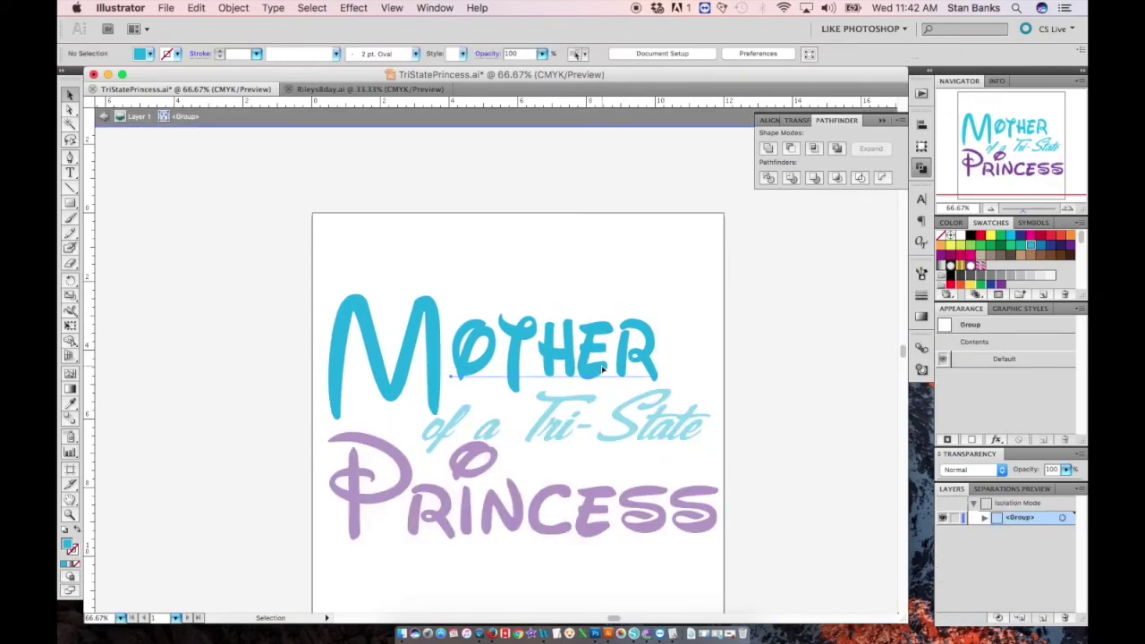
left_click(602, 369)
left_click_drag(662, 235, 726, 189)
right_click(725, 190)
left_click(672, 186)
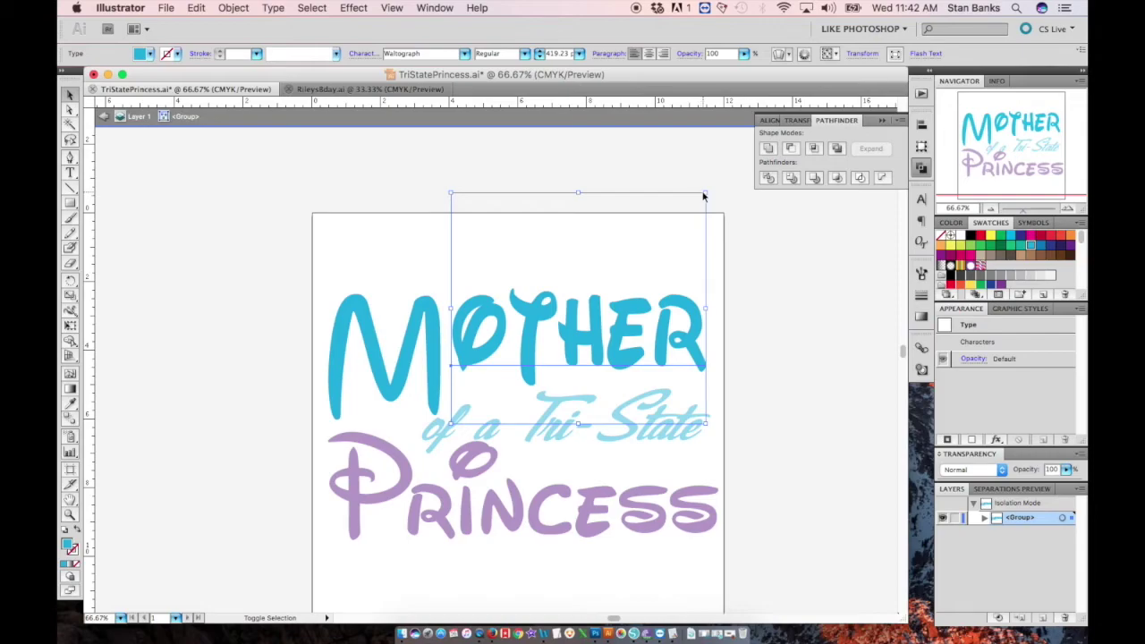
left_click_drag(705, 193, 705, 201)
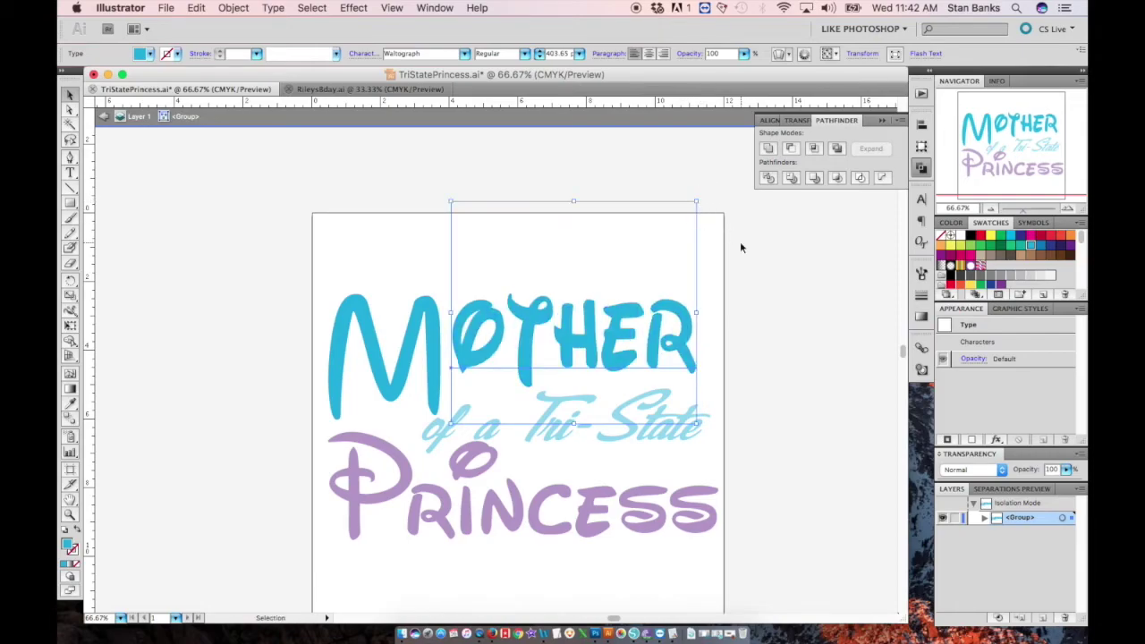
scroll(779, 366, "down", 5)
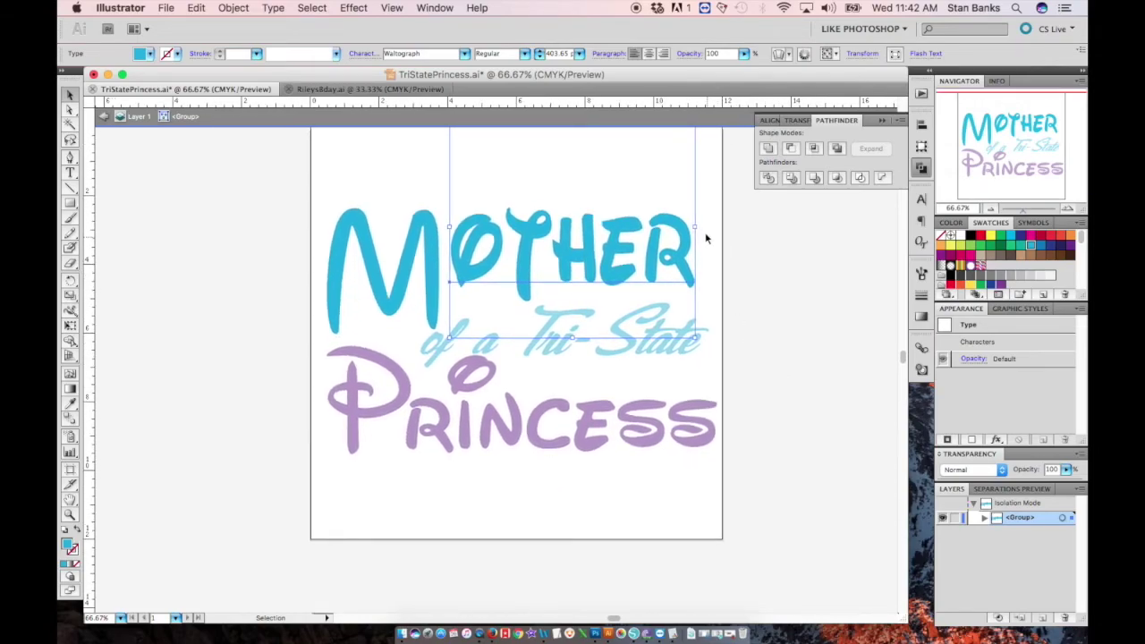
left_click_drag(695, 228, 716, 230)
left_click(808, 246)
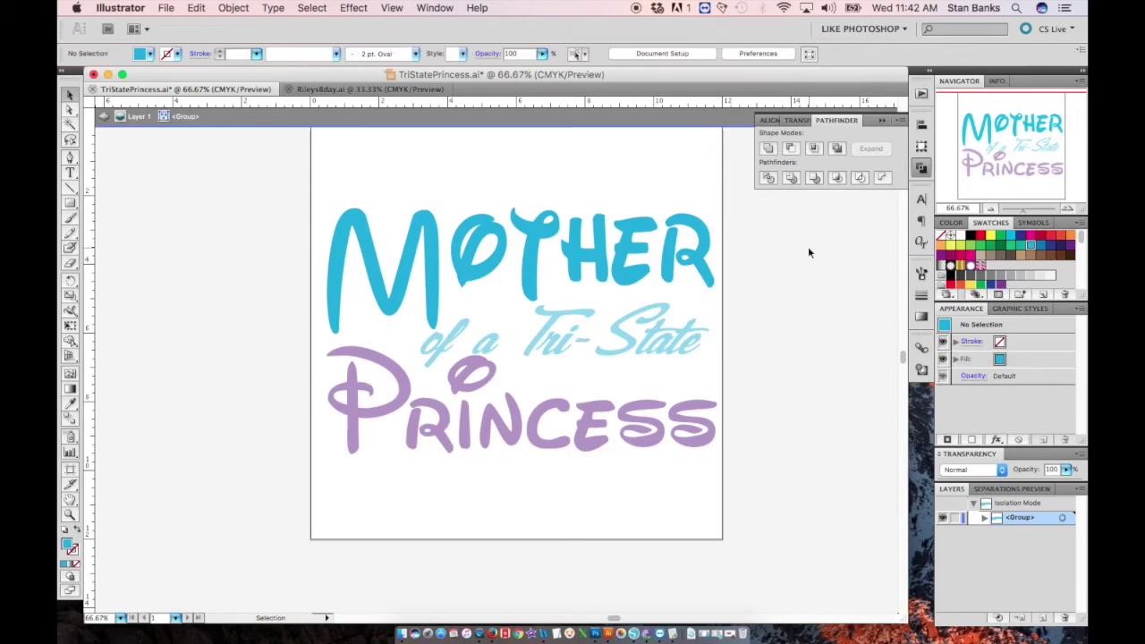
key("ctrl+z")
key("ctrl+z")
Set the tracking of the "other" letters to 10.
scroll(807, 246, "up", 10)
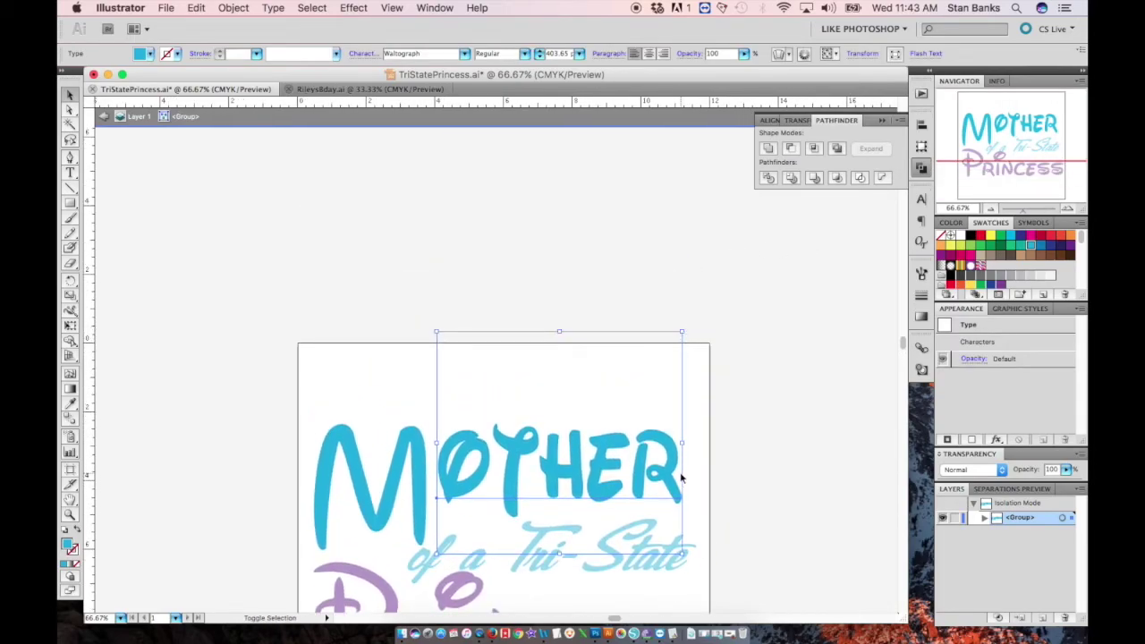
left_click(921, 199)
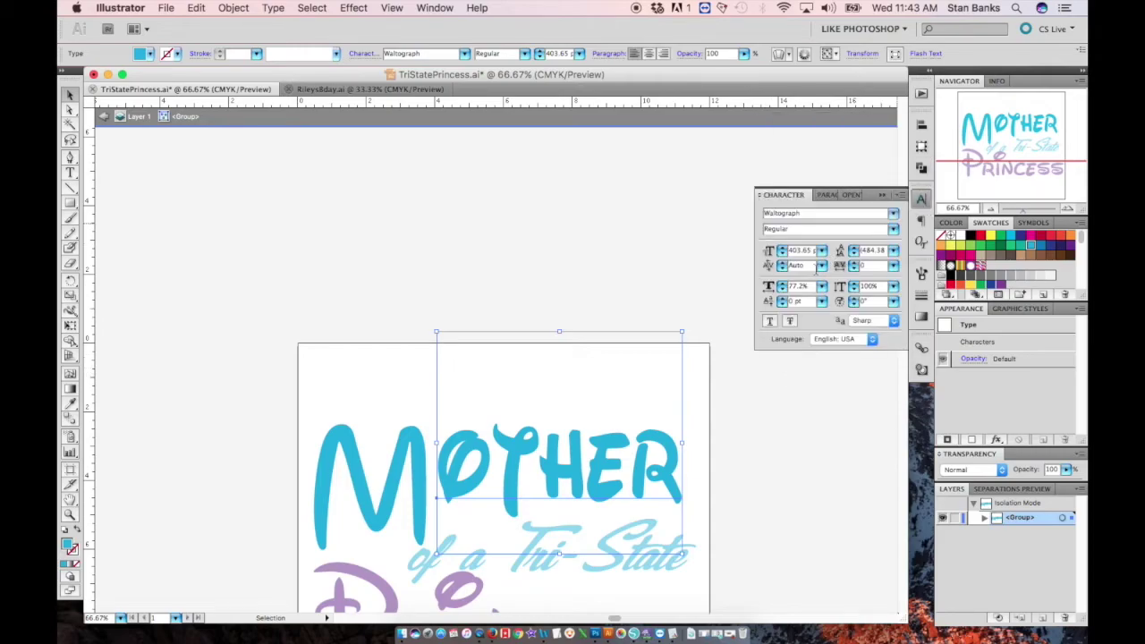
left_click(854, 263)
left_click(854, 263)
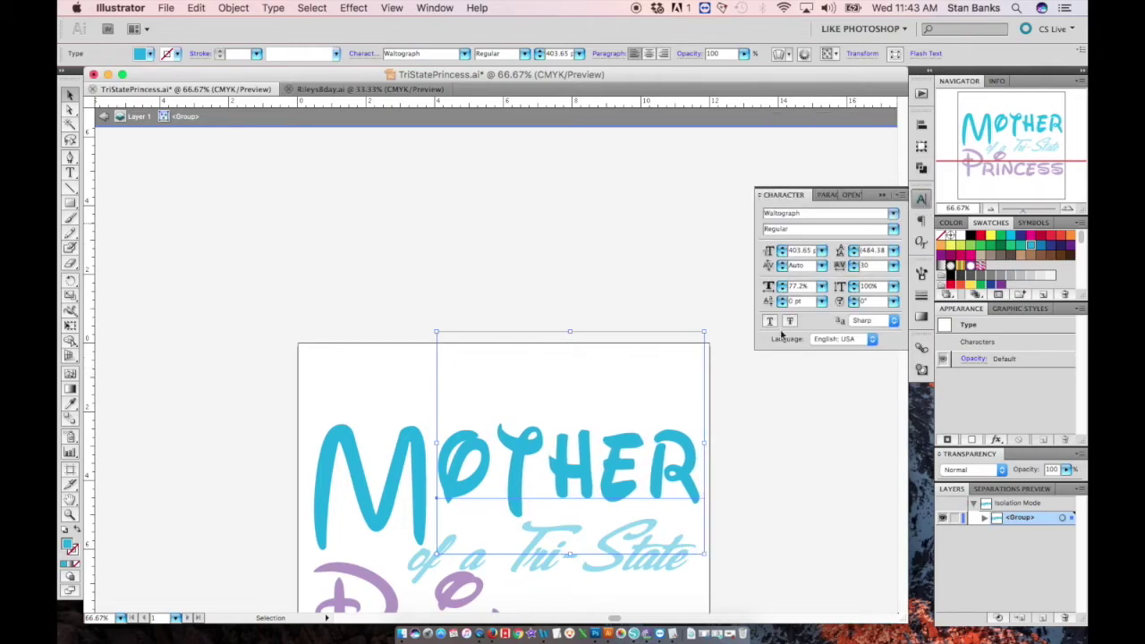
scroll(747, 549, "down", 1)
scroll(747, 549, "down", 3)
left_click(854, 268)
left_click(853, 269)
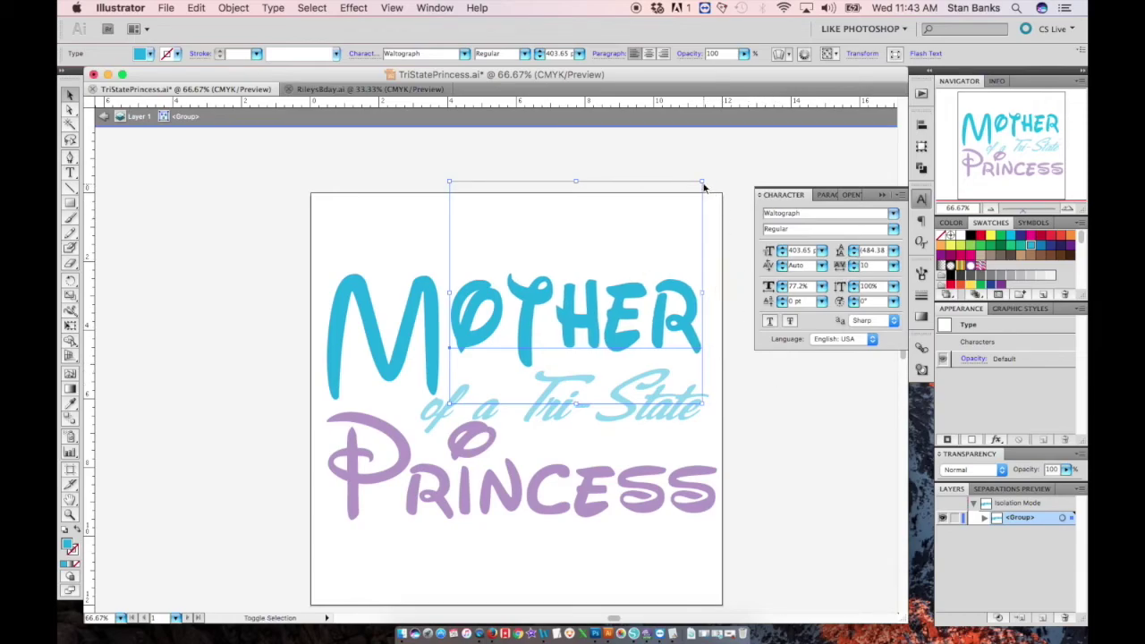
Enlarge the "other" letters to about 423.13 pt, nearly reaching the end of Princess, and leave isolation mode.
left_click_drag(703, 179, 714, 170)
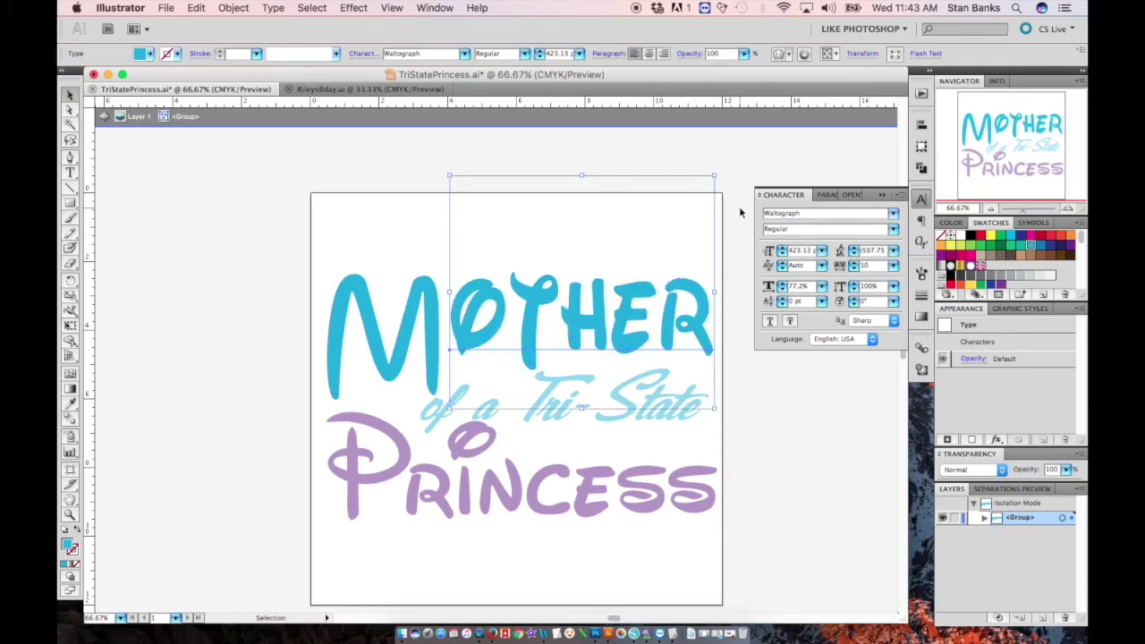
left_click(740, 212)
scroll(713, 319, "down", 3)
double_click(713, 319)
scroll(713, 320, "up", 3)
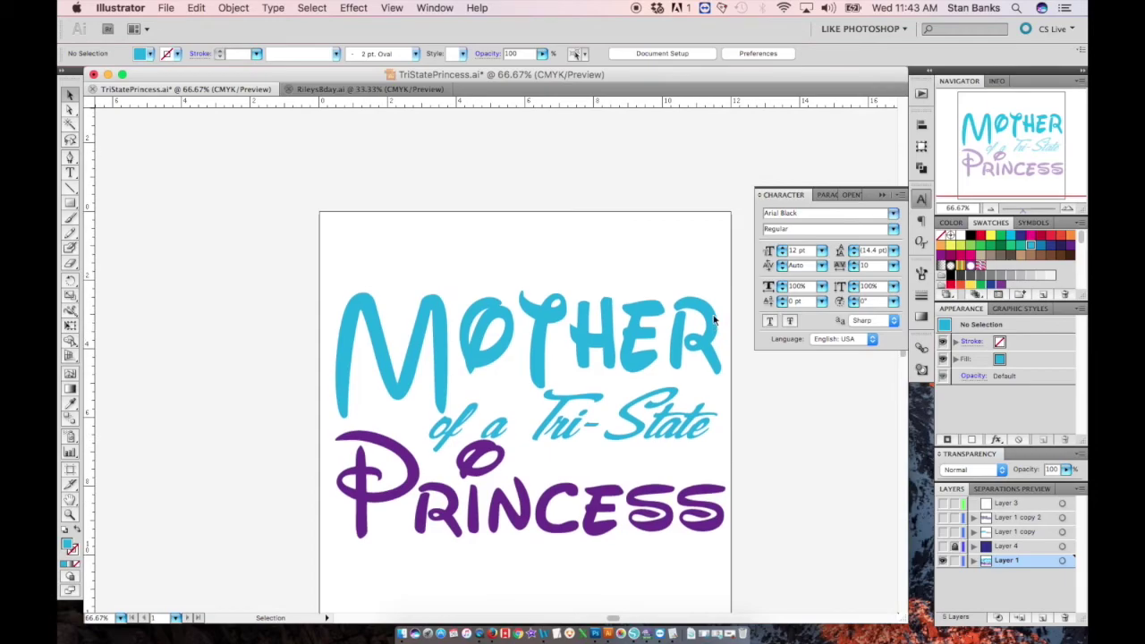
Select the Mother group, move Layer 1 above Layer 4 and show Layer 4's dark blue background.
left_click(599, 329)
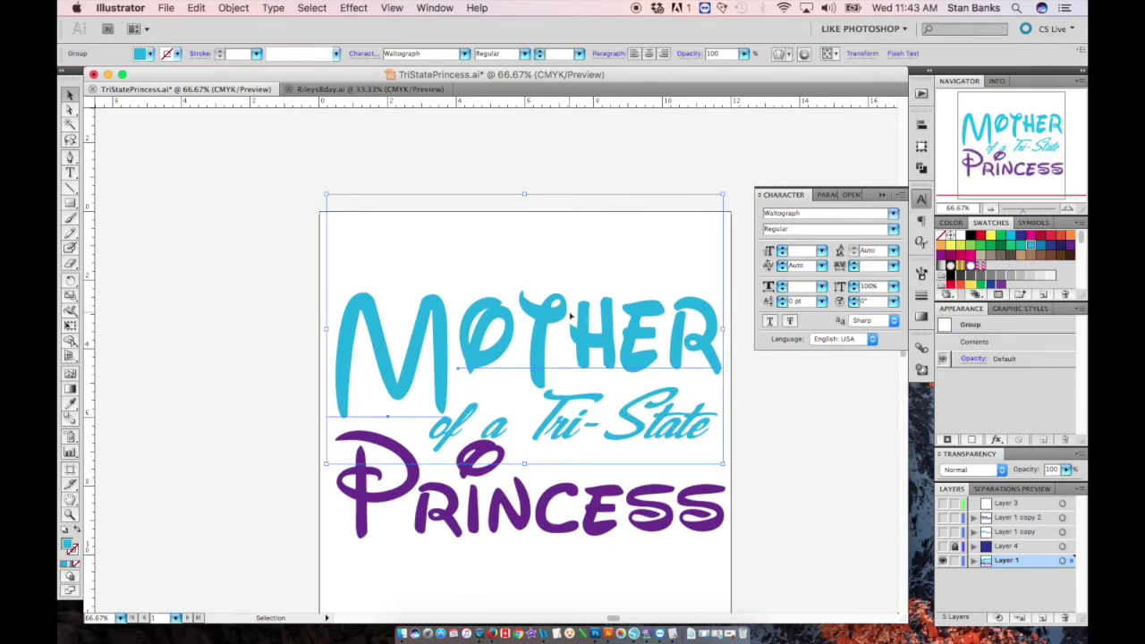
left_click_drag(996, 560, 992, 543)
left_click(943, 560)
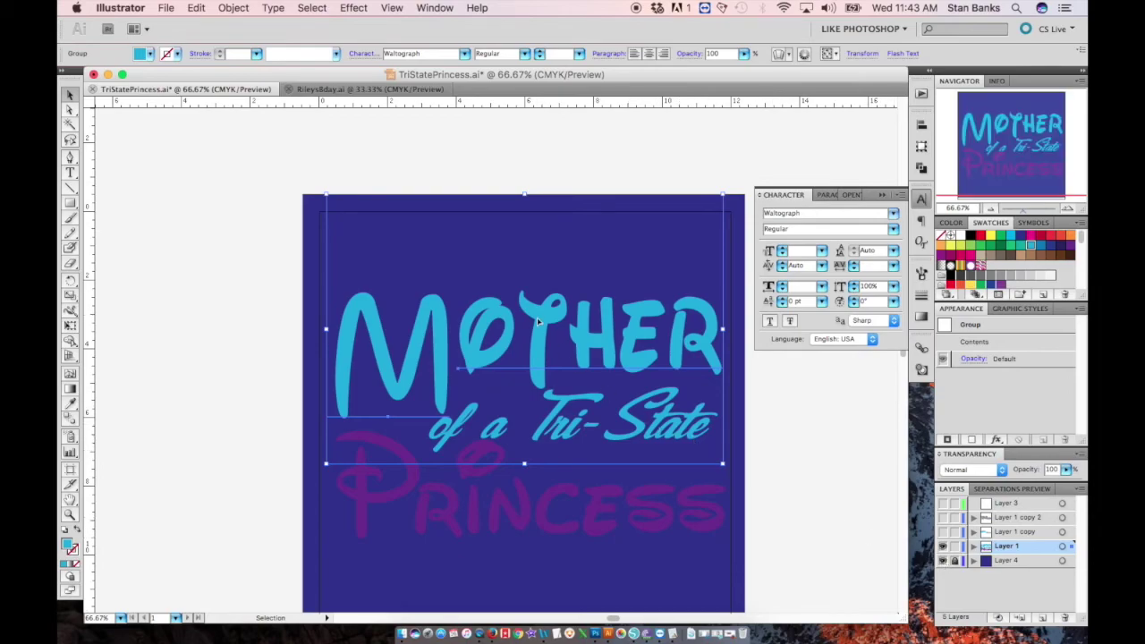
Fill the Mother lettering and the "of a Tri-State" script with white.
left_click(958, 237)
left_click(660, 434)
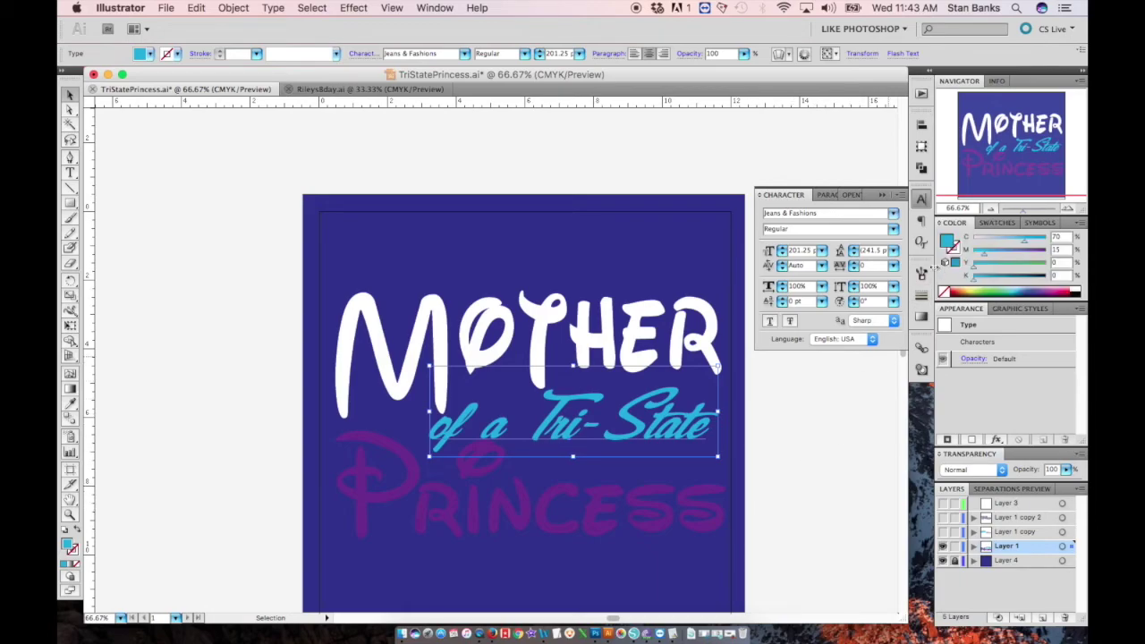
left_click(997, 222)
left_click(961, 236)
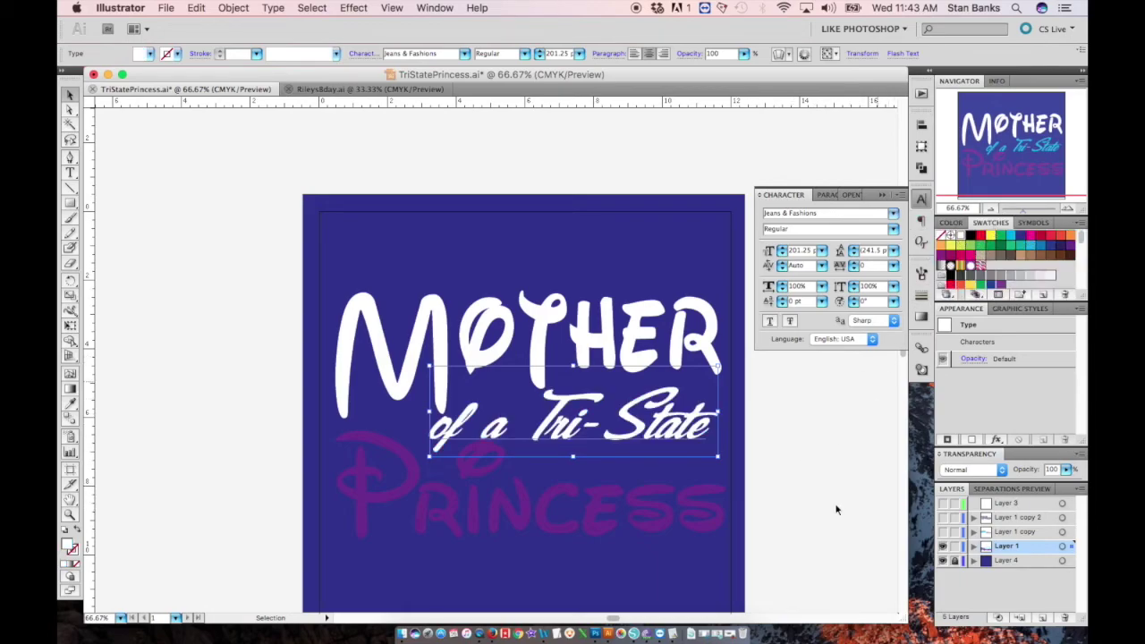
left_click(819, 576)
Fill the Princess lettering with a medium gray swatch after trying lighter and darker grays.
left_click(686, 522)
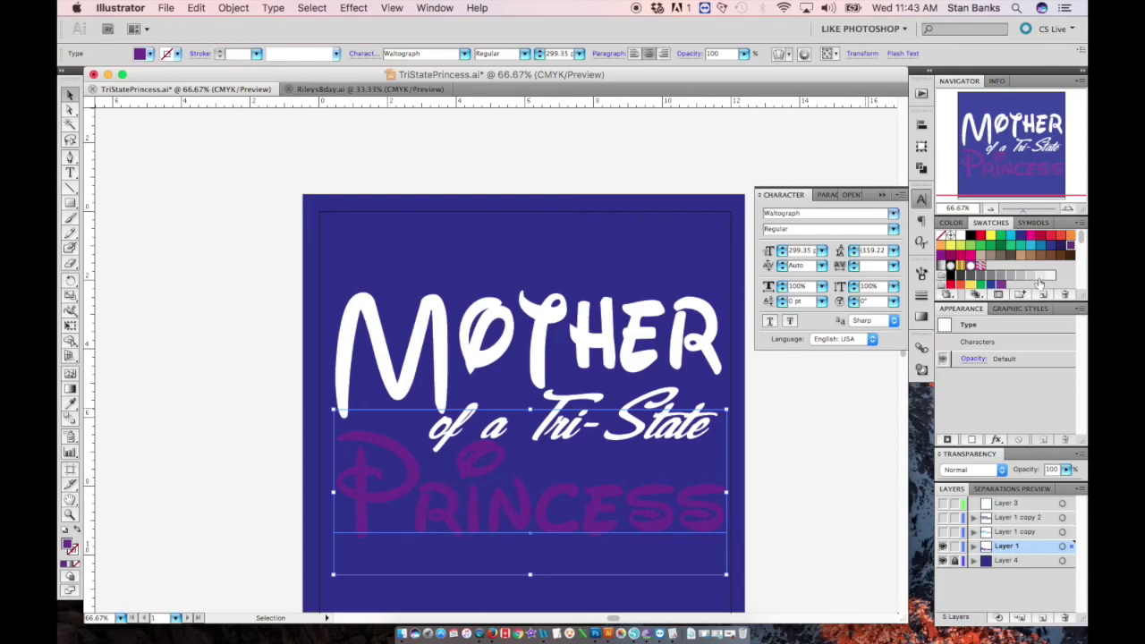
left_click(1024, 276)
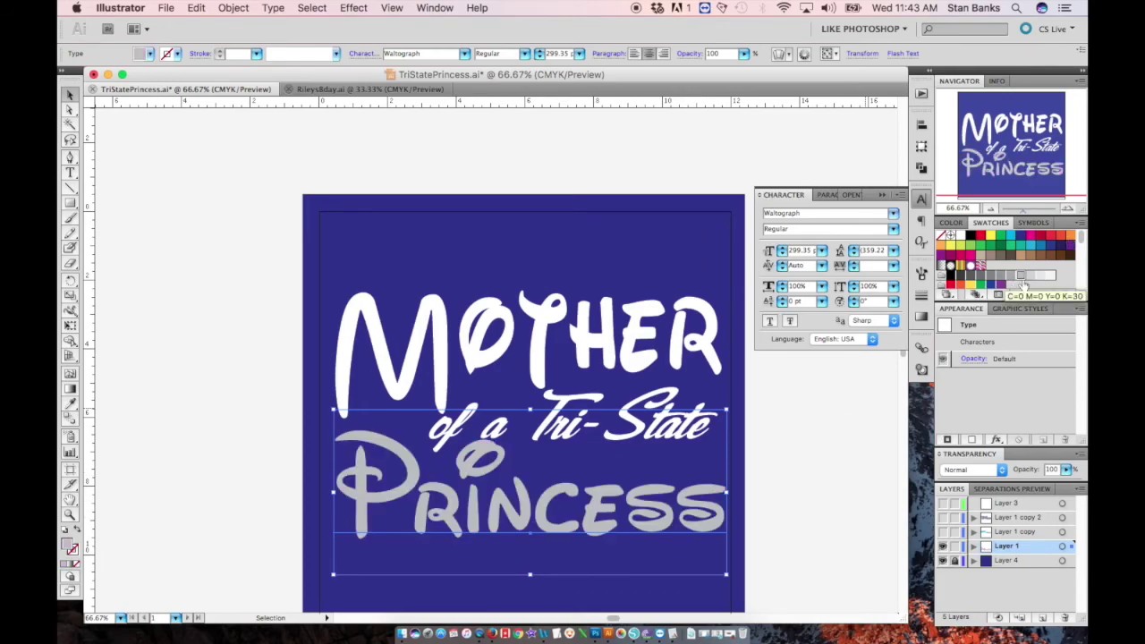
left_click(993, 277)
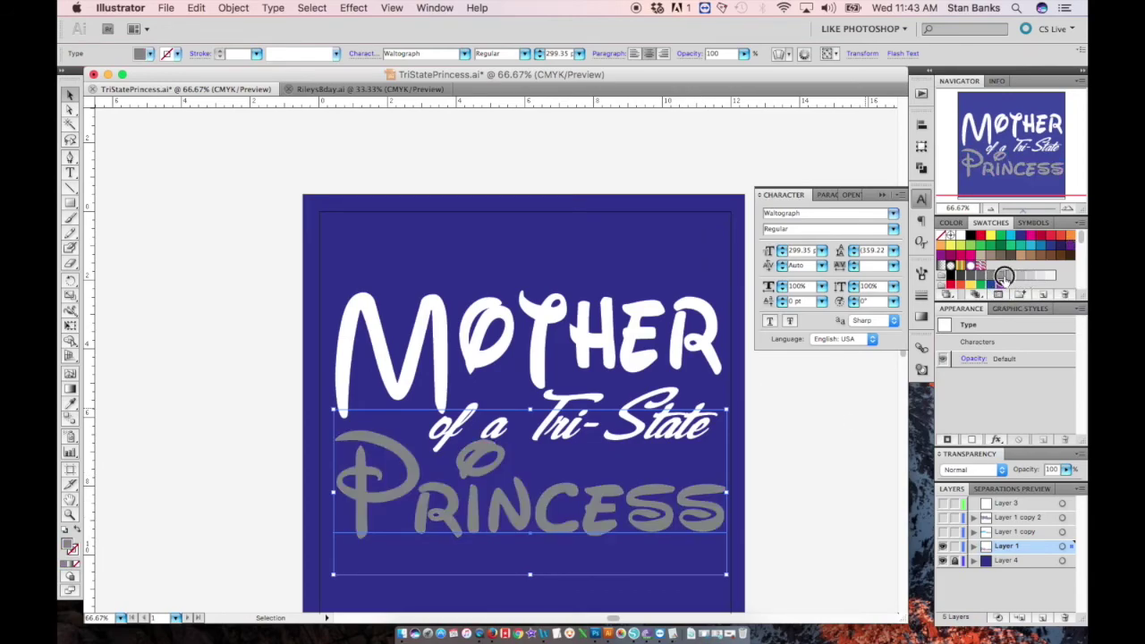
left_click(1000, 279)
left_click(872, 472)
scroll(873, 471, "right", 3)
scroll(873, 471, "down", 3)
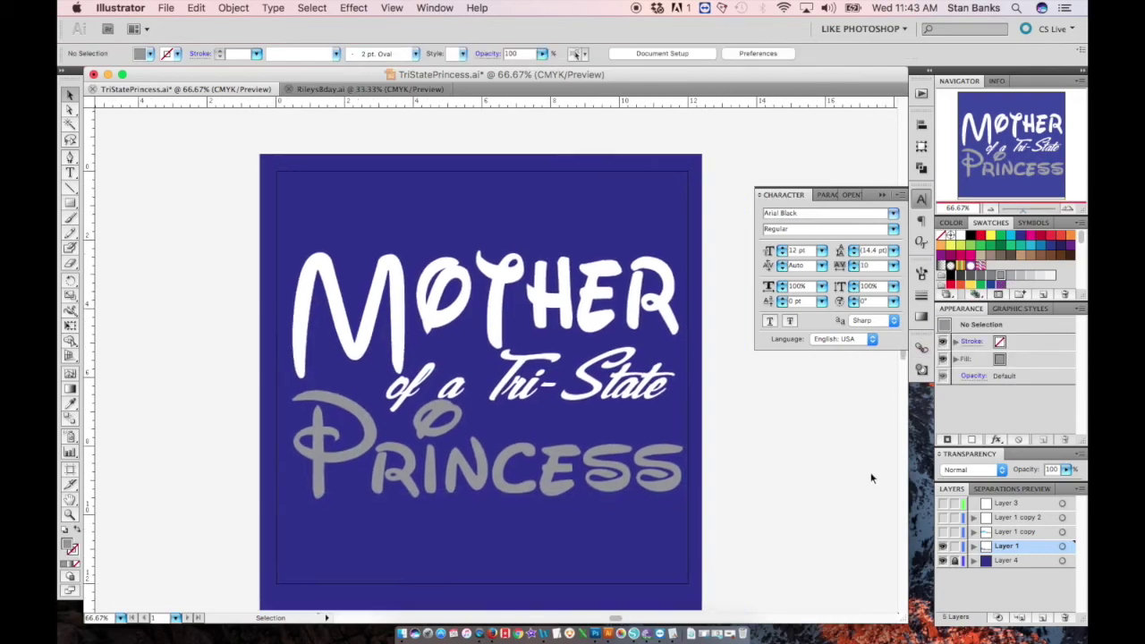
Widen the "of a Tri-State" script to 102.48% horizontal scale so it lines up with the end of Princess.
left_click(166, 8)
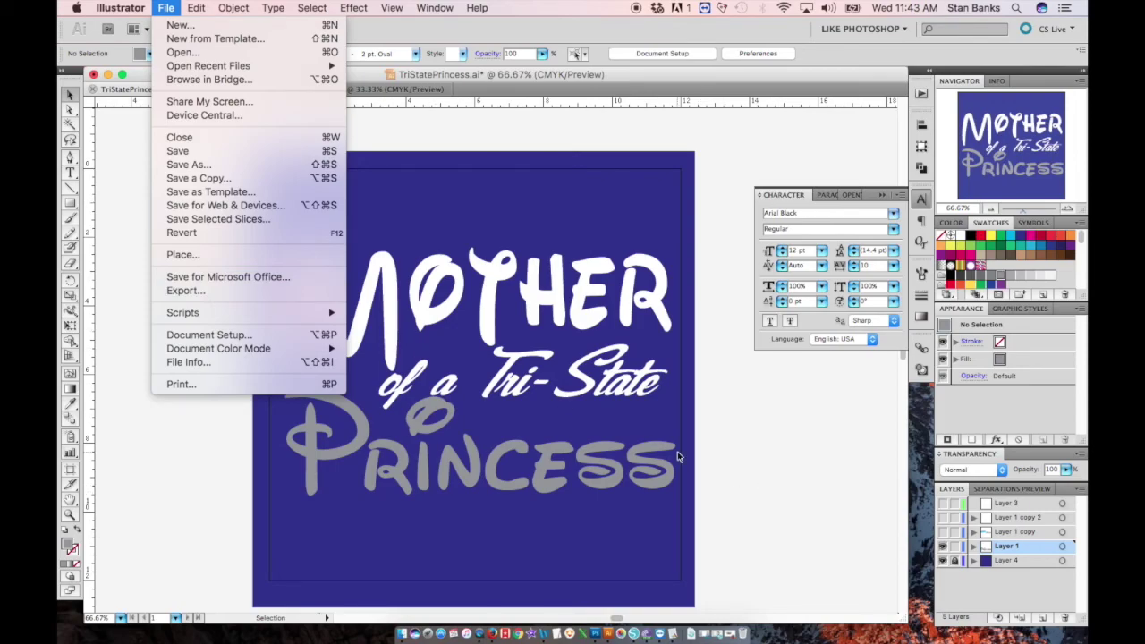
left_click(736, 433)
left_click(630, 382)
left_click_drag(669, 370, 675, 372)
left_click(749, 381)
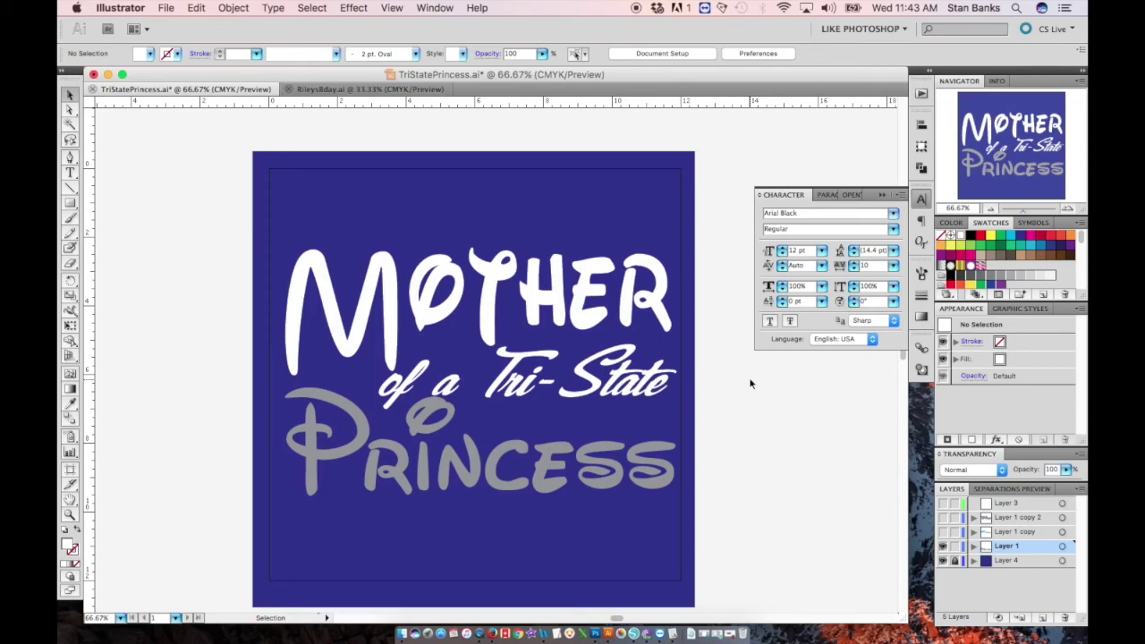
left_click(667, 375)
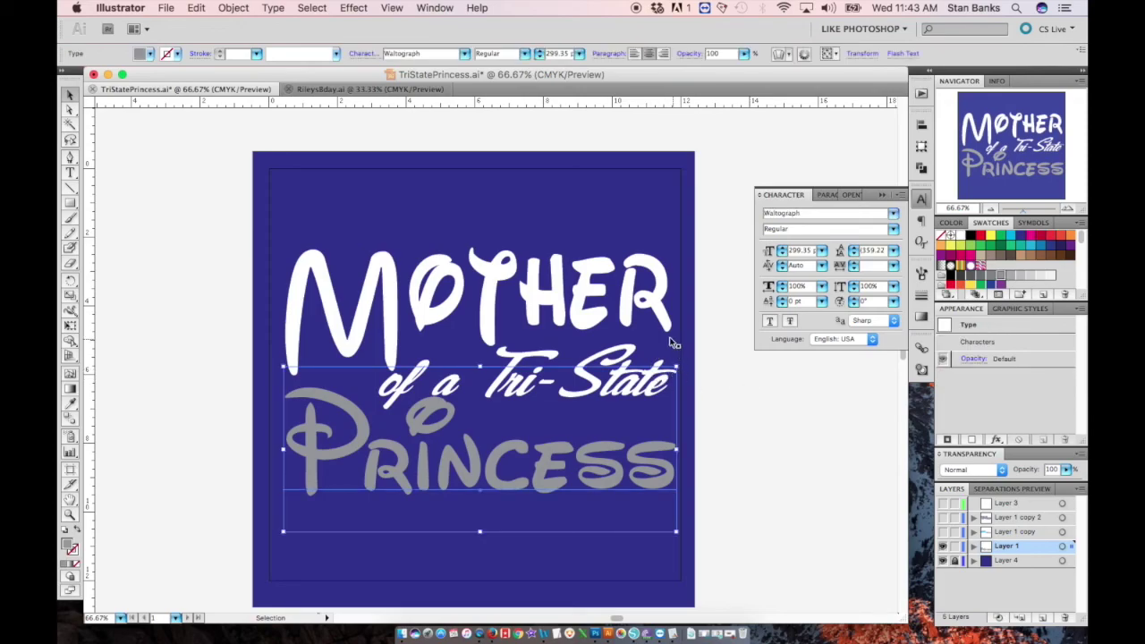
left_click(653, 365)
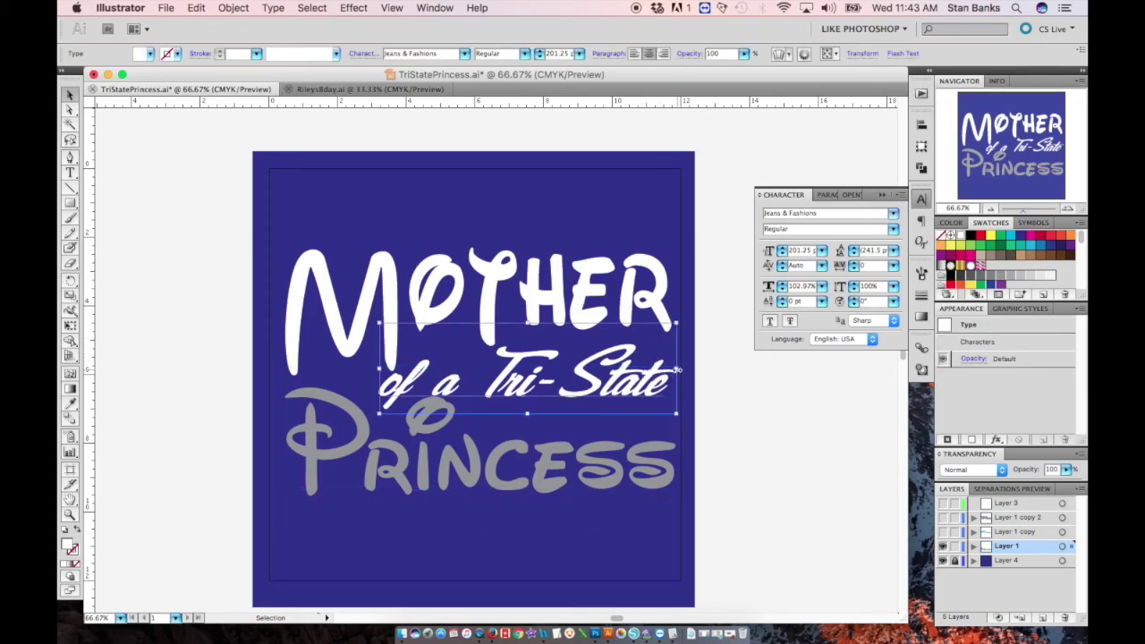
left_click_drag(677, 369, 676, 372)
left_click(729, 411)
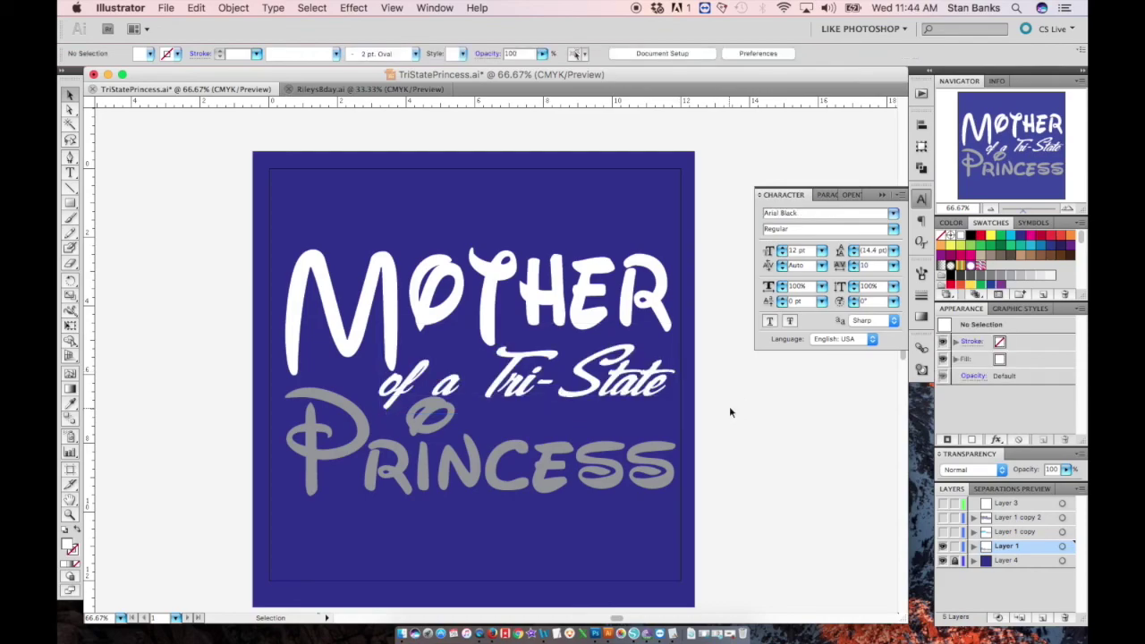
Isolate the Mother group, nudge the large M up slightly and leave isolation mode.
left_click(531, 385)
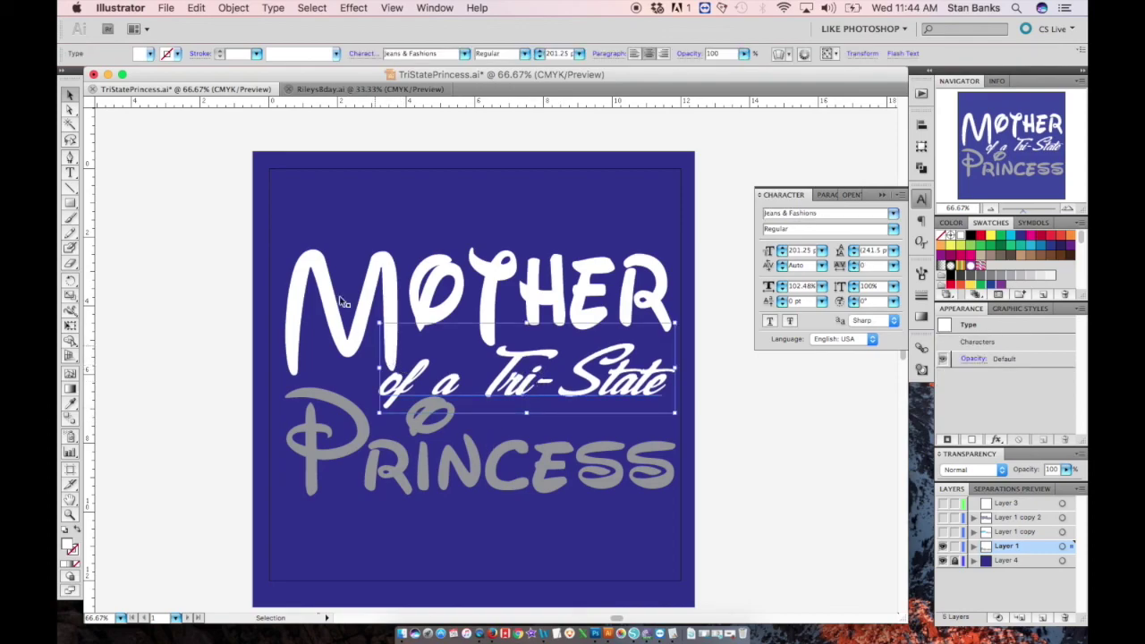
double_click(357, 273)
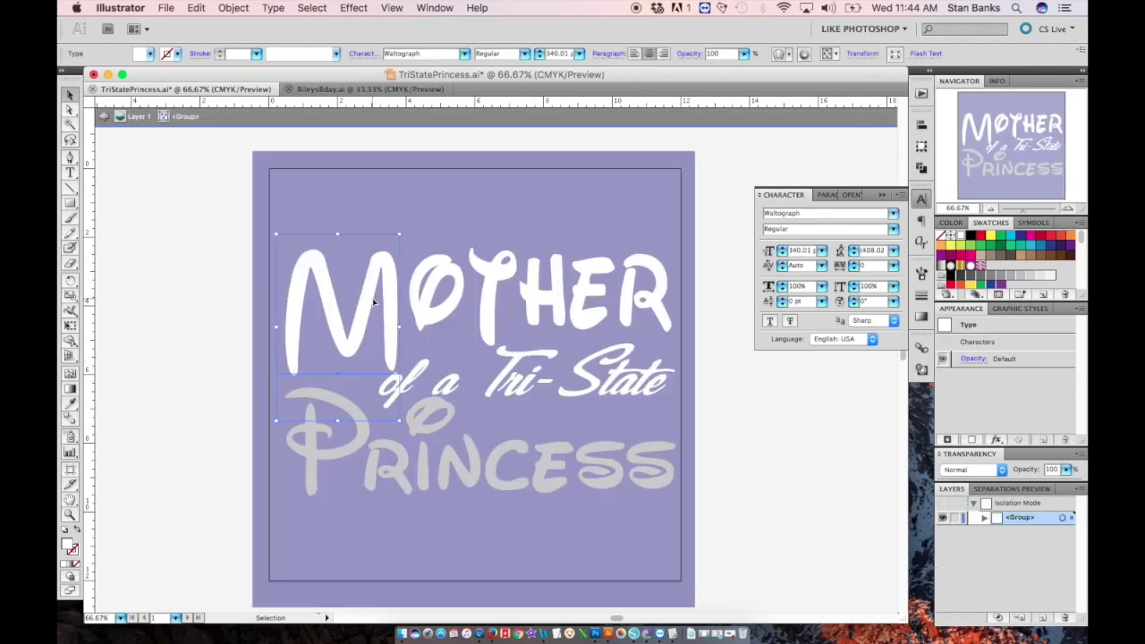
key("Up")
key("Up")
key("Up")
key("Up")
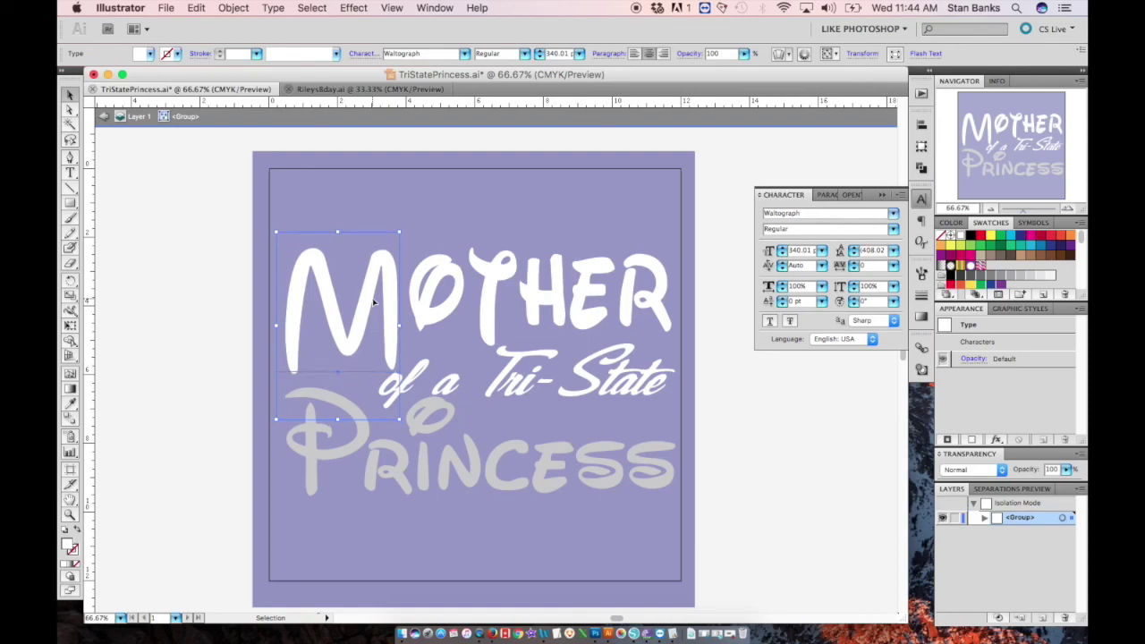
double_click(816, 467)
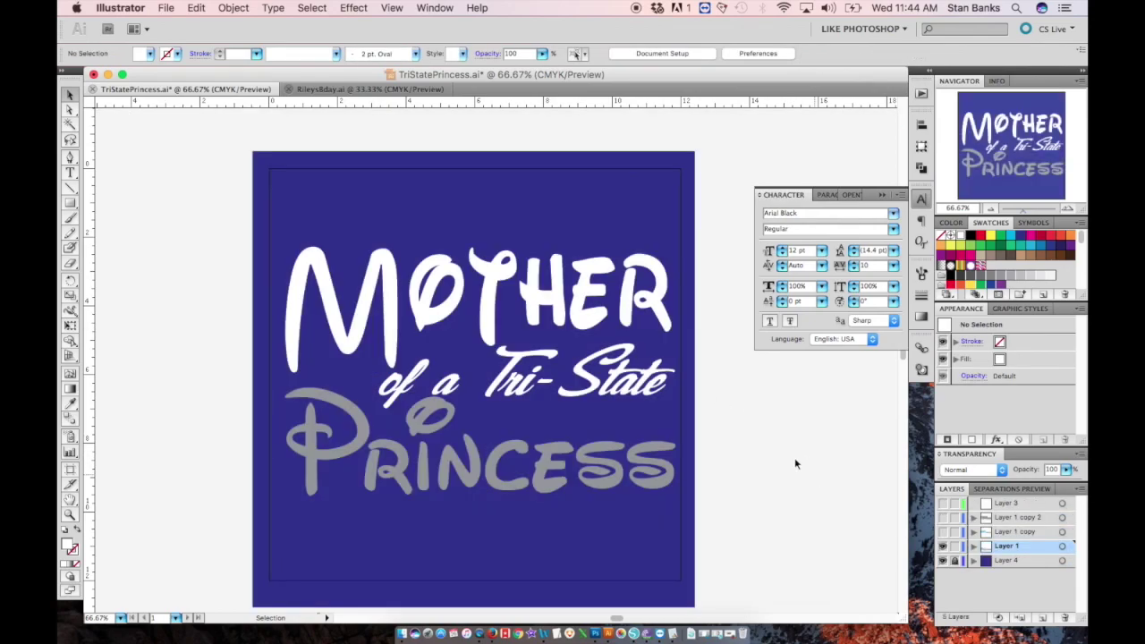